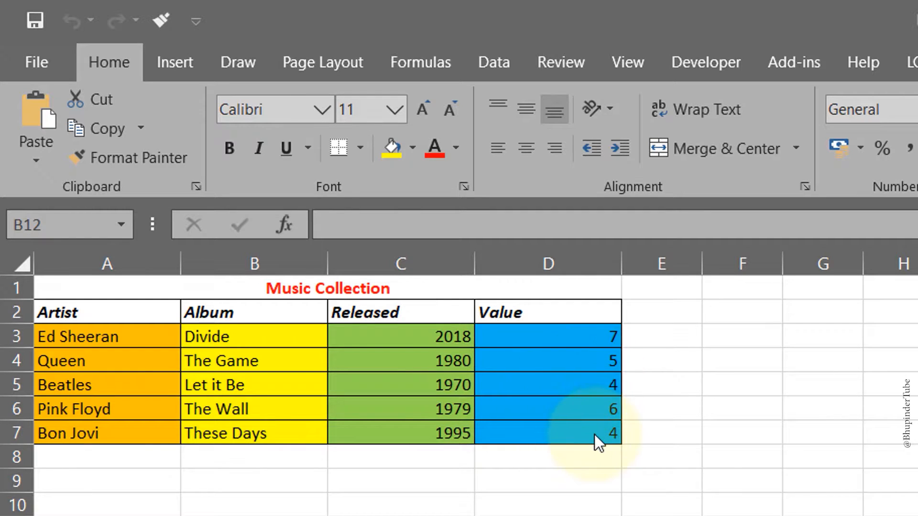
Step: Copy the Music Collection title's formatting onto the artist names in A3:A7 with Format Painter
left_click(312, 286)
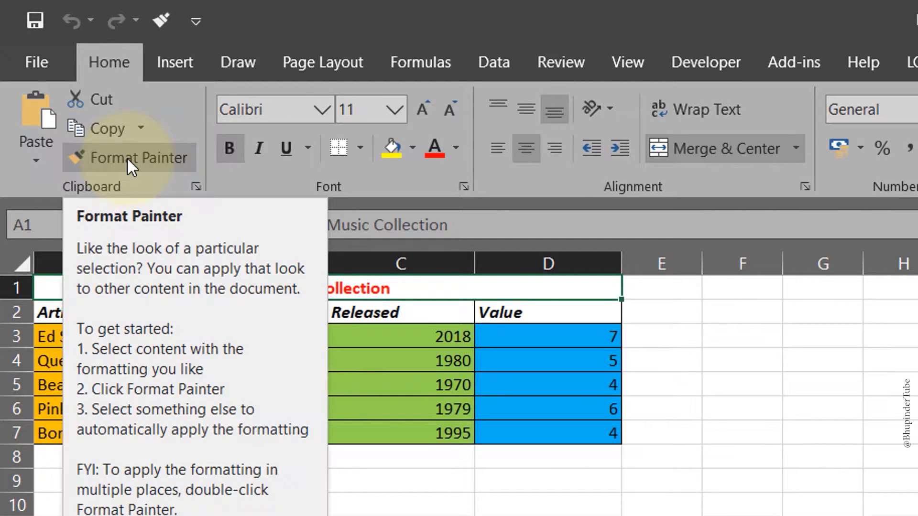
left_click(127, 157)
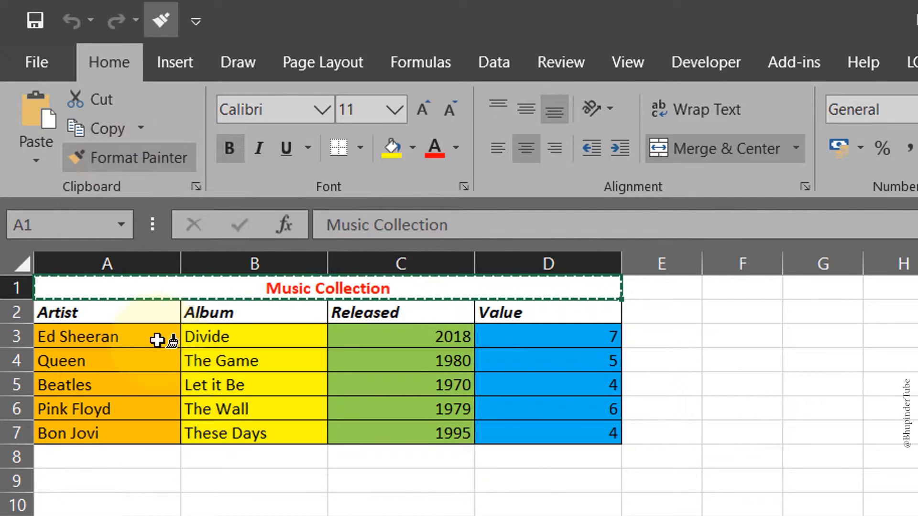
left_click_drag(139, 336, 133, 429)
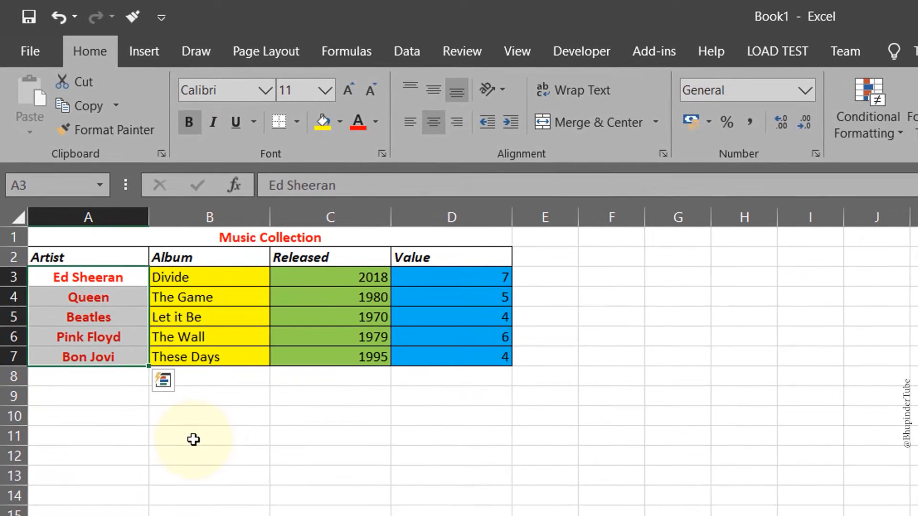
Step: Clear the formatting of A3:D7 by copying the format of blank cell B11 onto it with Format Painter
left_click(193, 440)
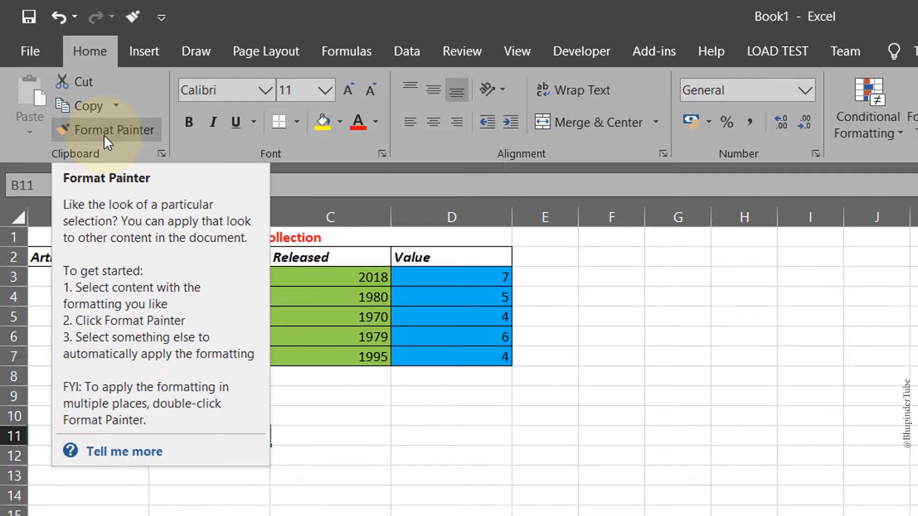
left_click(105, 134)
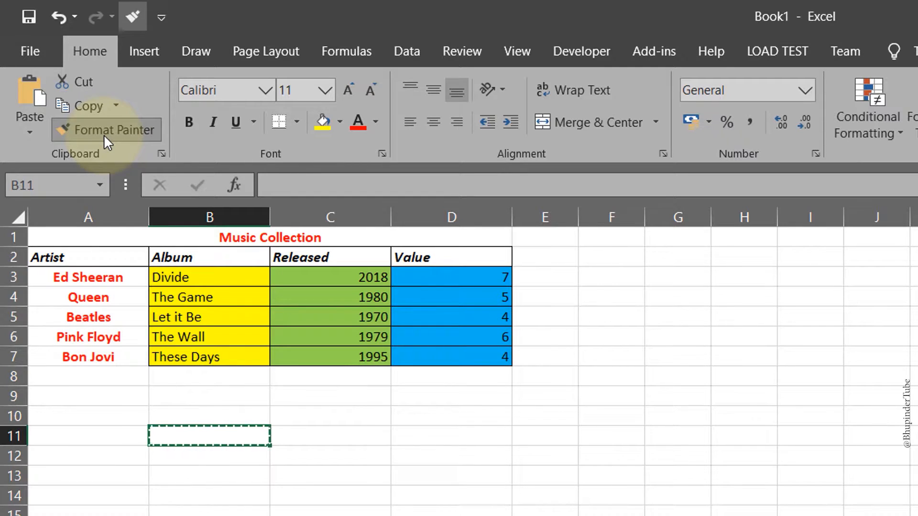
left_click(130, 275)
mouse_move(130, 275)
left_mouse_down()
mouse_move(394, 281)
mouse_move(451, 338)
mouse_move(451, 359)
left_mouse_up()
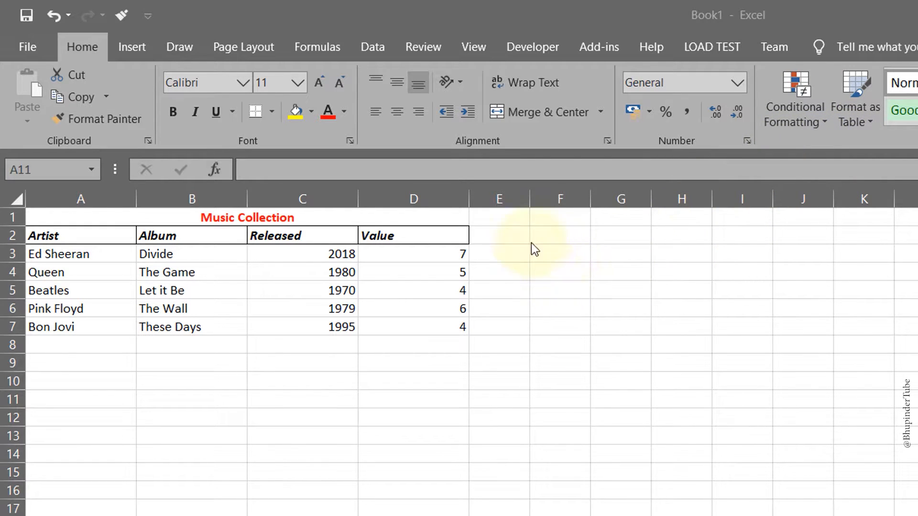
Step: Apply the Red - Yellow - Green color scale to the Value column D as conditional formatting
left_click(431, 199)
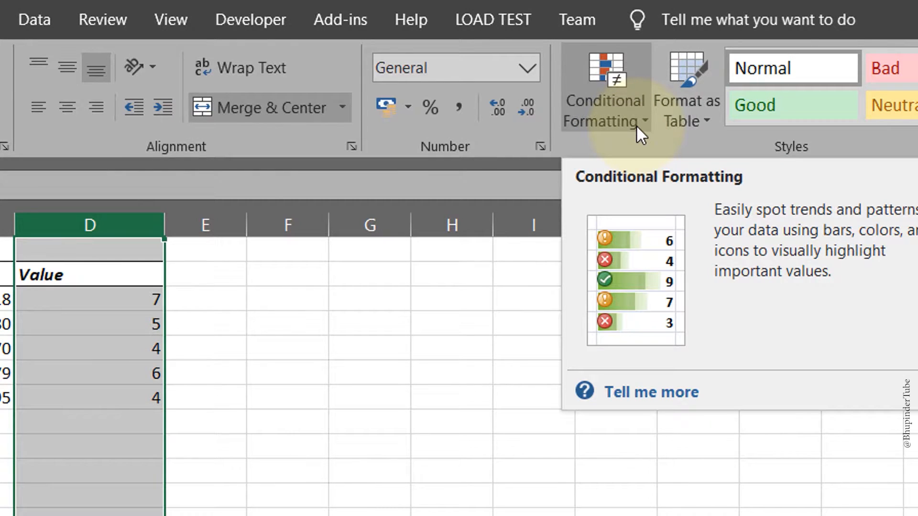
left_click(636, 125)
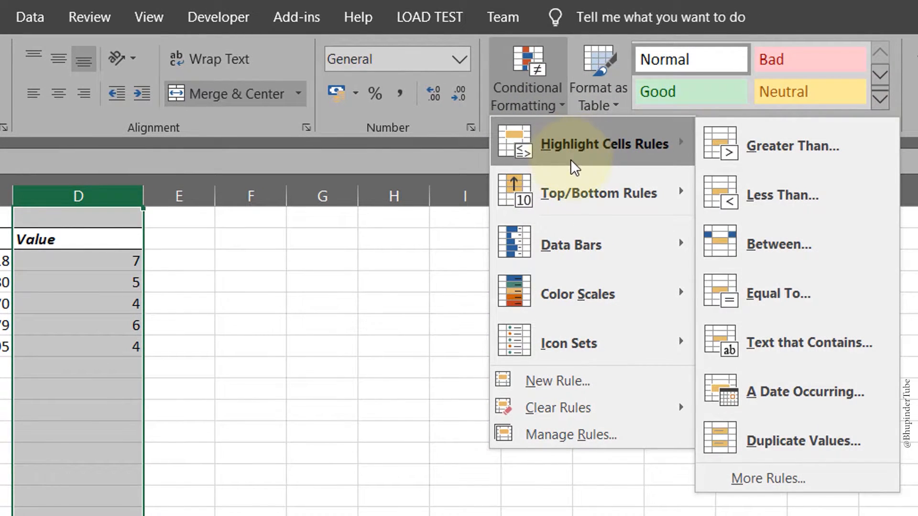
mouse_move(605, 191)
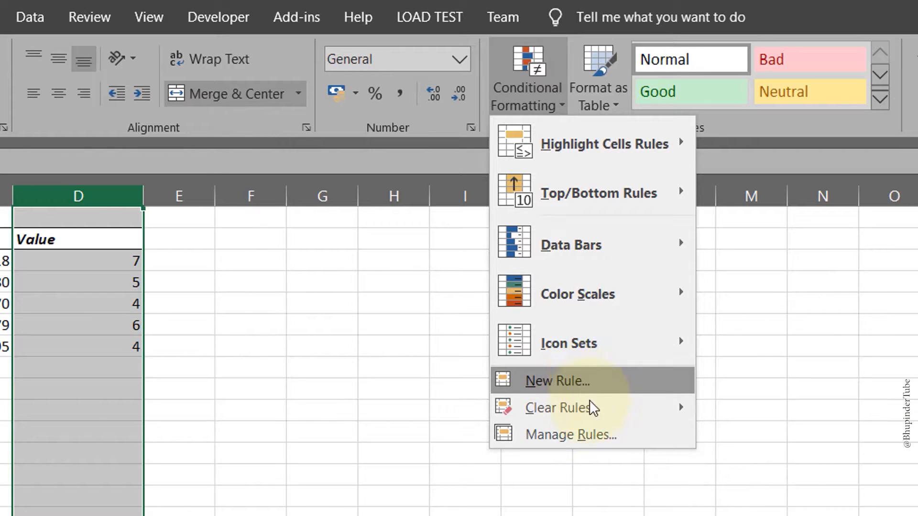
mouse_move(619, 226)
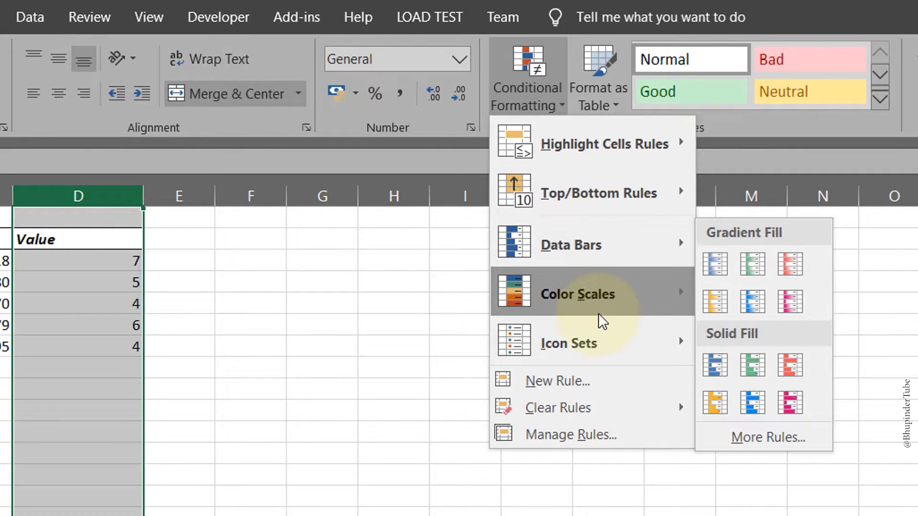
mouse_move(598, 314)
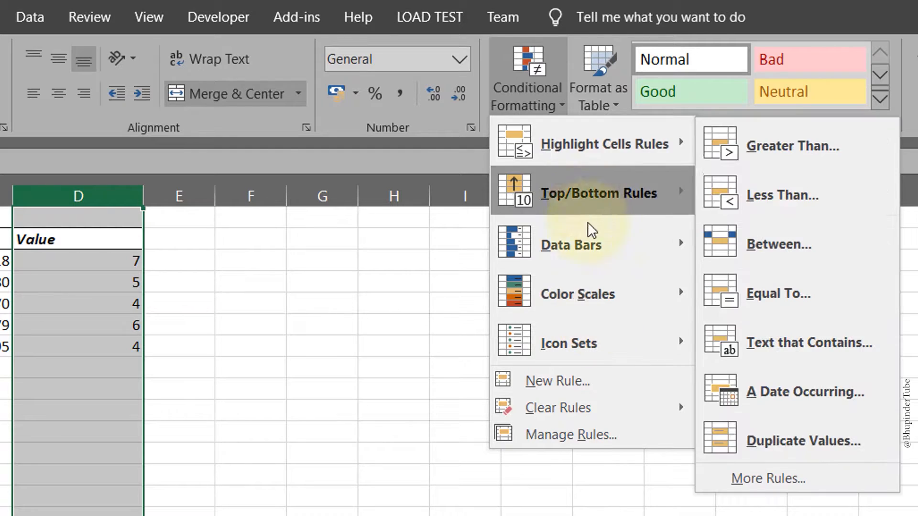
mouse_move(587, 241)
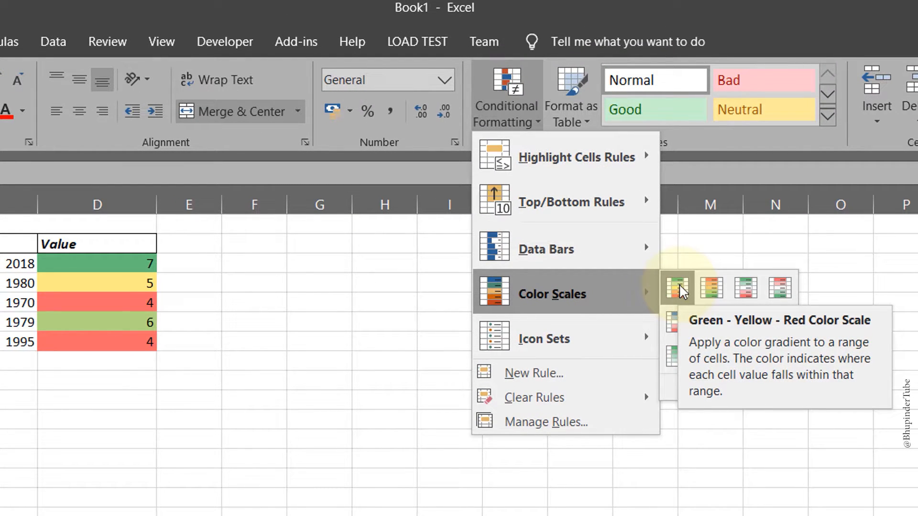
left_click(706, 283)
left_click(347, 357)
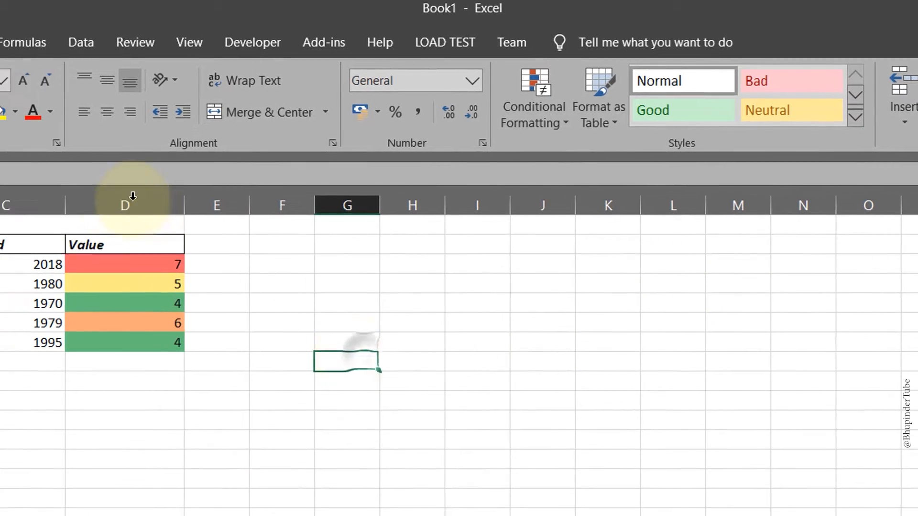
Step: Examine how the color scale marks the album values in cells D3, D6 and D7
left_click(146, 265)
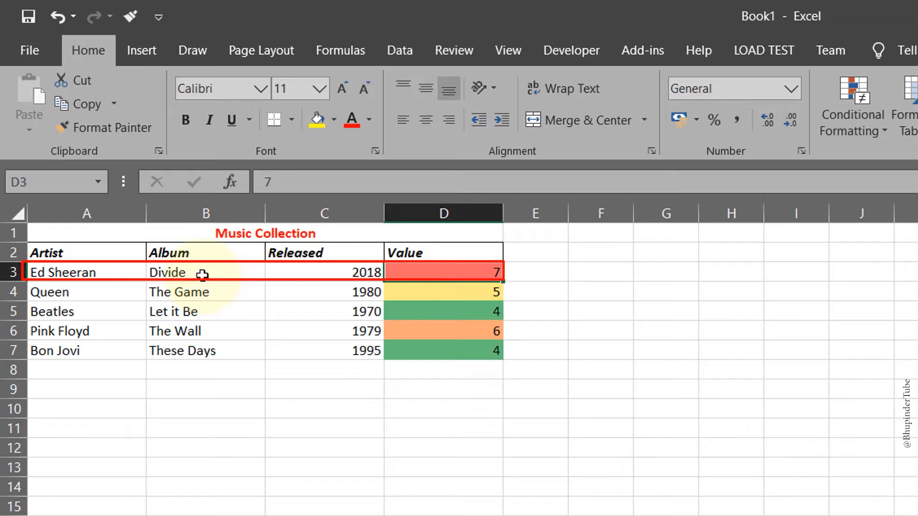
left_click(447, 329)
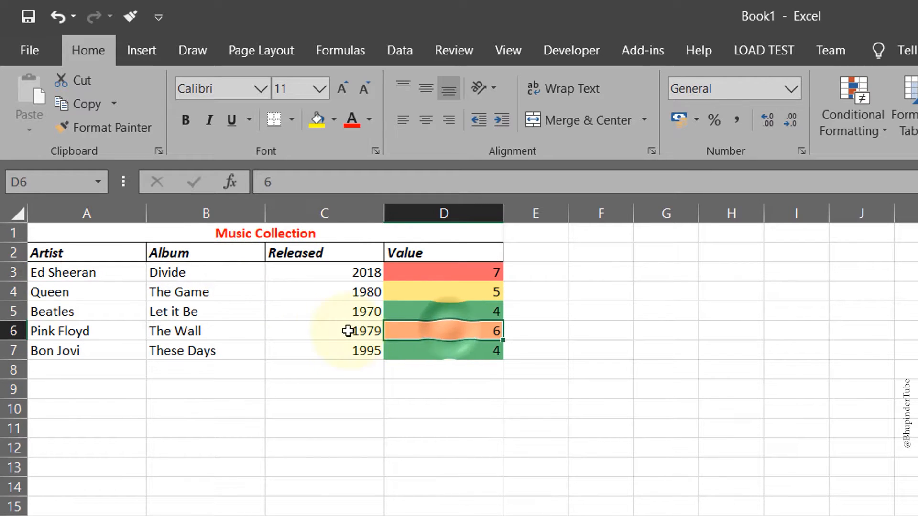
left_click(462, 357)
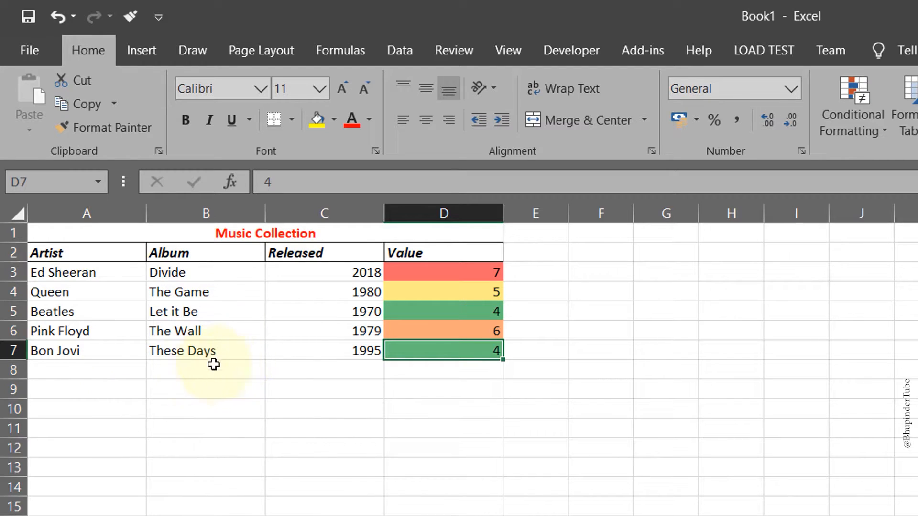
Step: Review the Conditional Formatting rule types, including Highlight Cells Rules, Top/Bottom Rules, Data Bars, Color Scales and Icon Sets
left_click(865, 130)
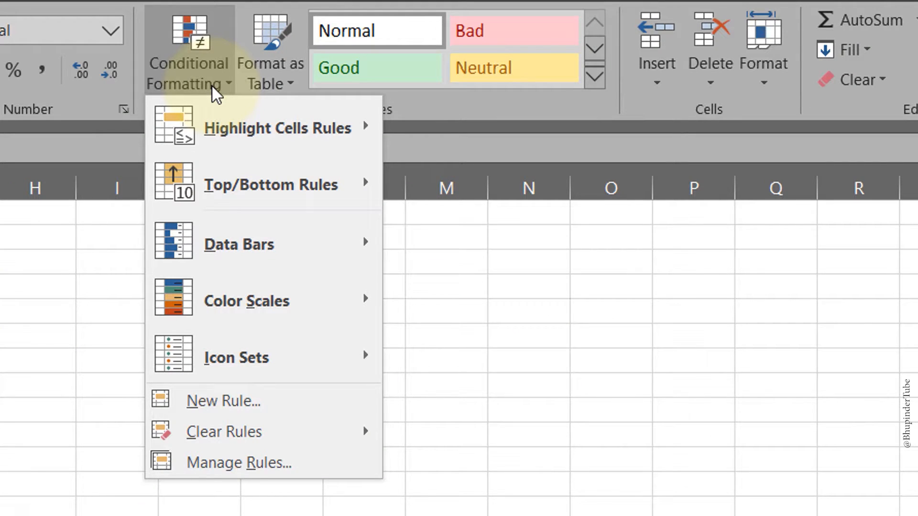
mouse_move(241, 140)
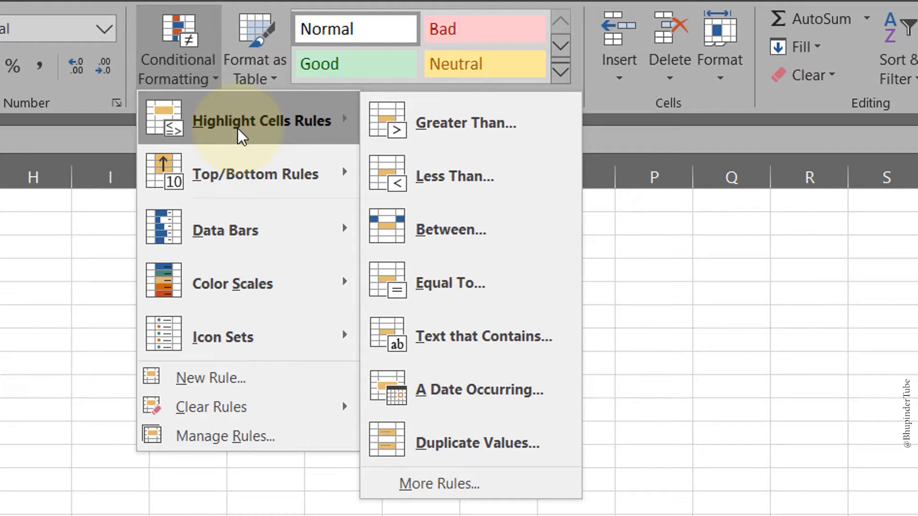
mouse_move(245, 171)
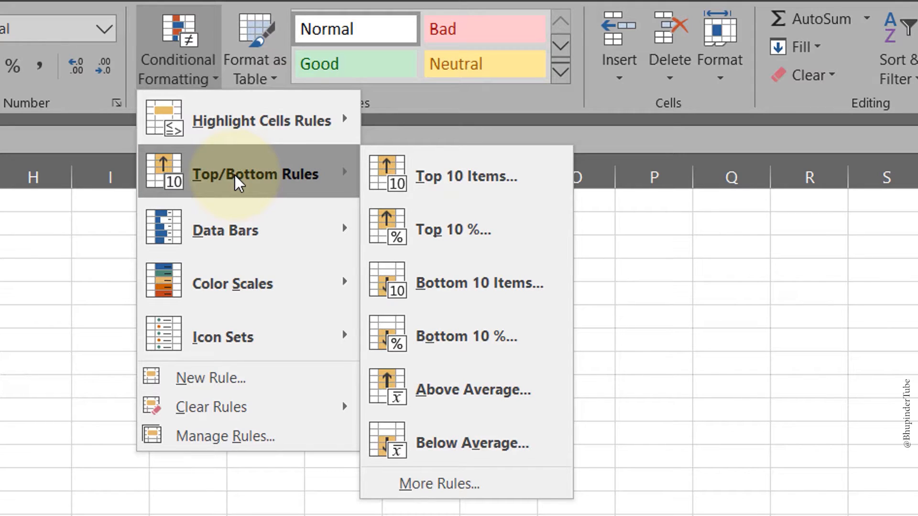
mouse_move(234, 231)
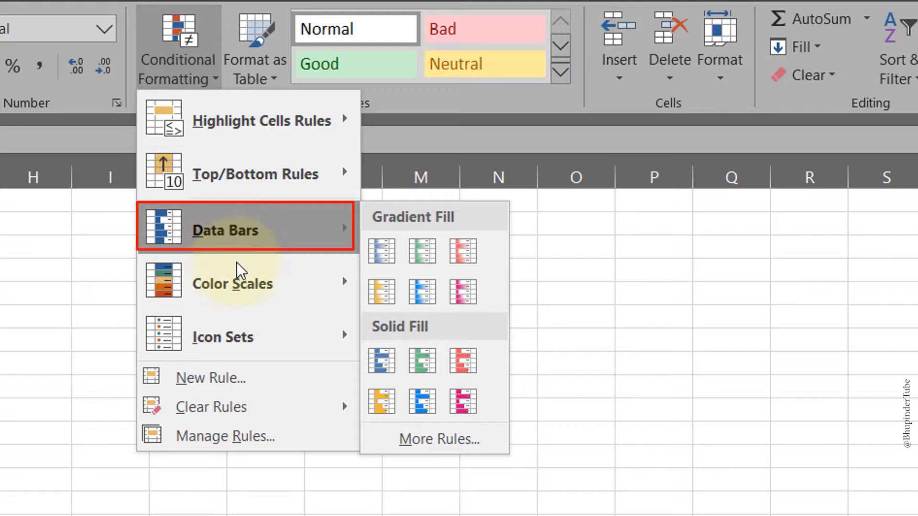
mouse_move(236, 335)
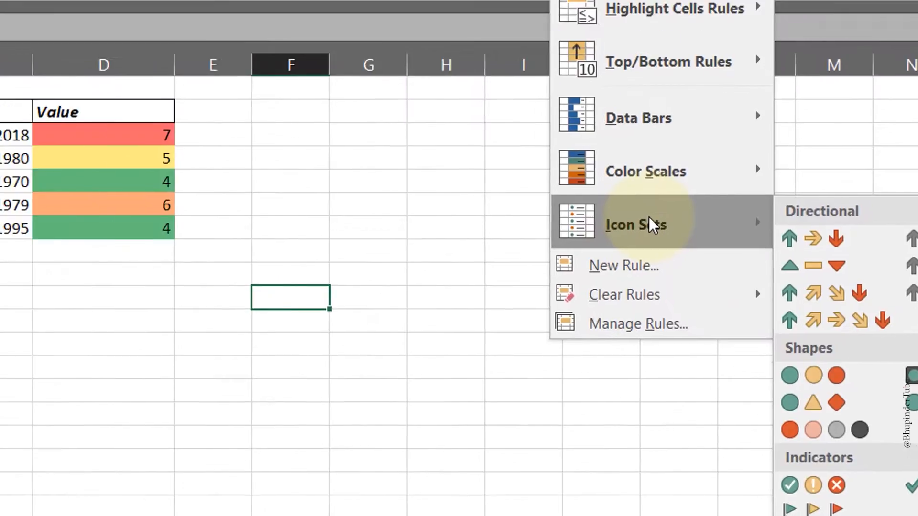
left_click(551, 492)
left_click(712, 511)
left_click(483, 515)
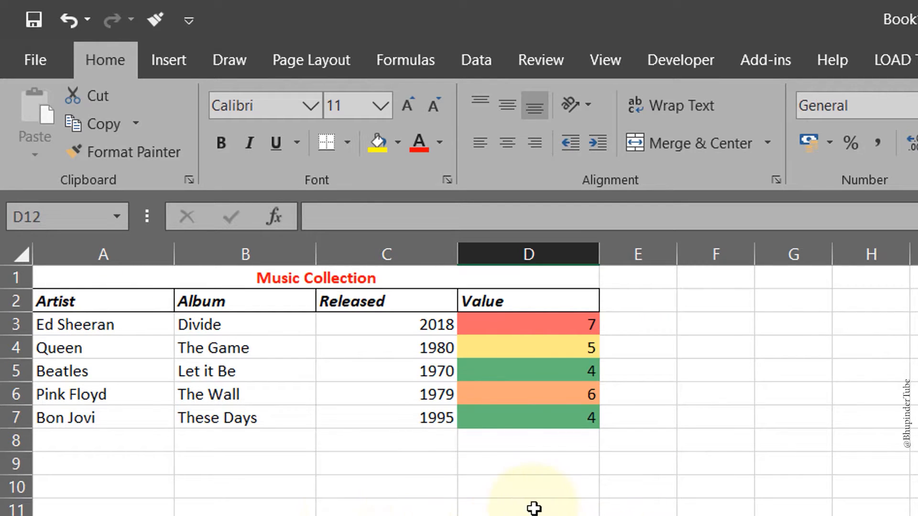
left_click(547, 481)
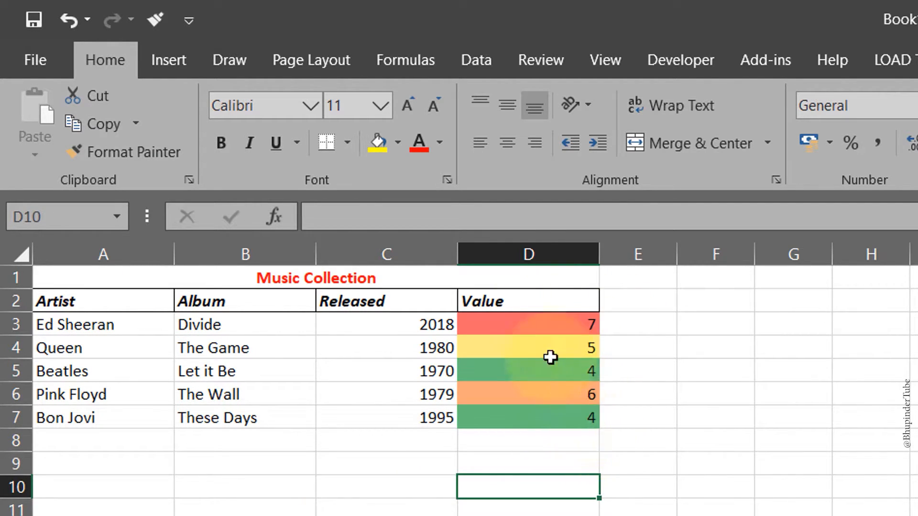
left_click(550, 472)
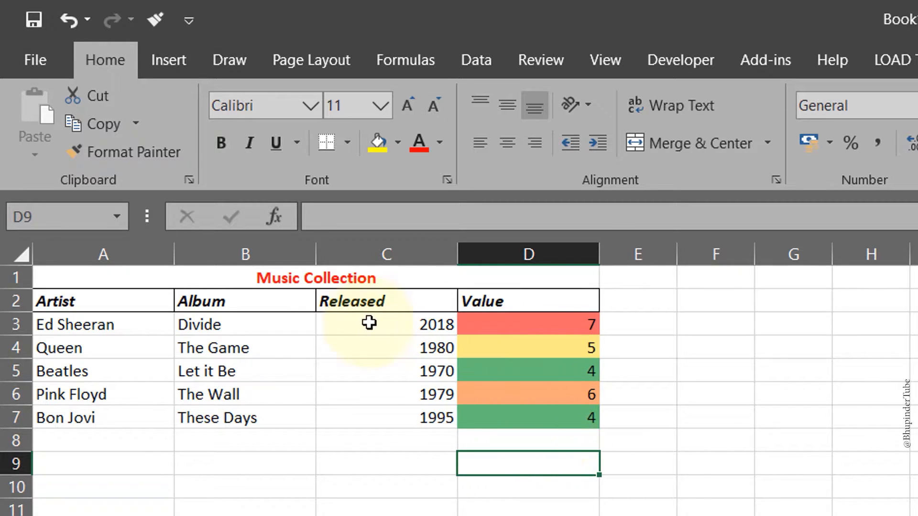
left_click(736, 375)
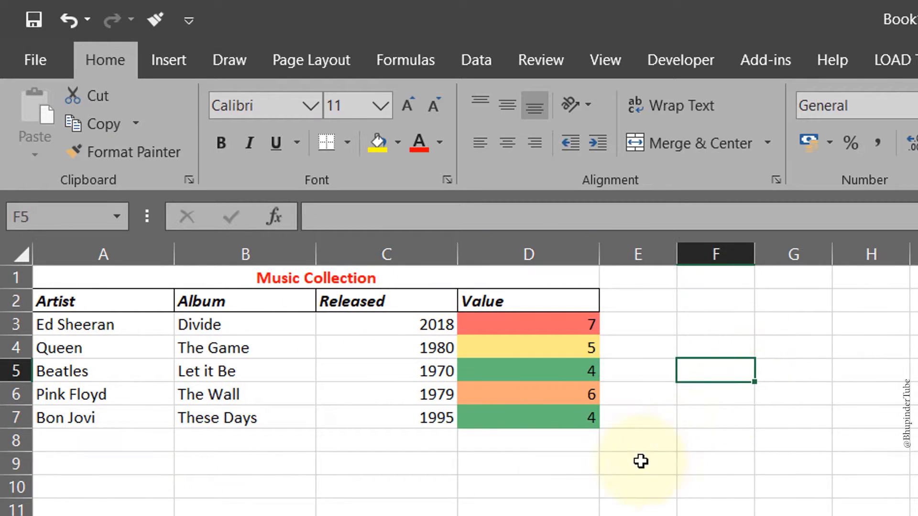
left_click(551, 480)
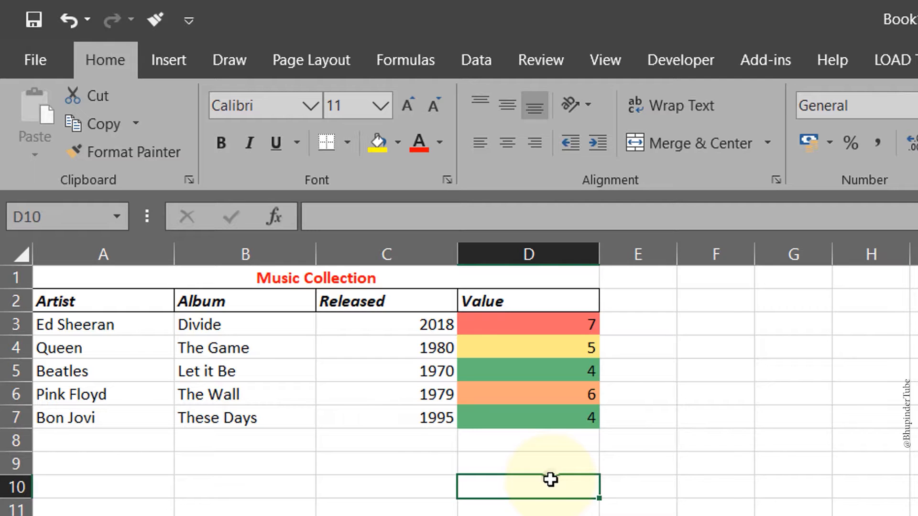
left_click(681, 502)
left_click(574, 467)
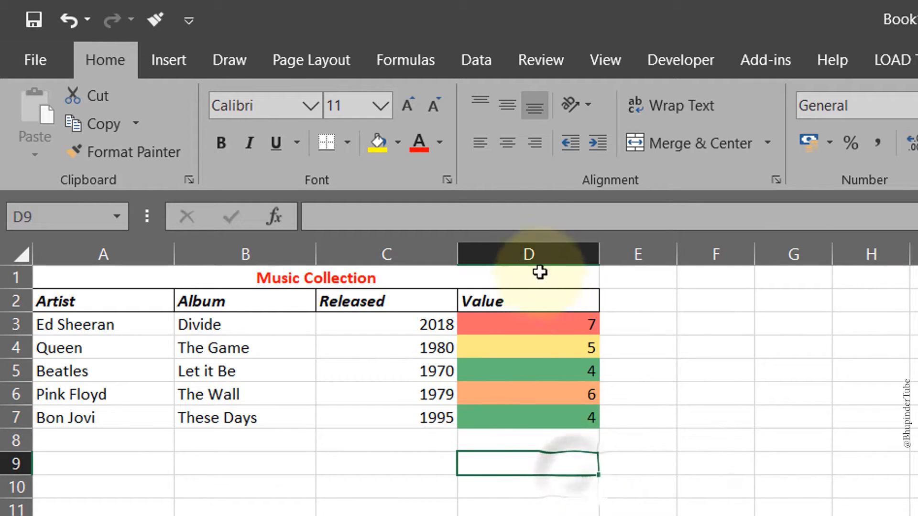
Step: Format the Value column D with the $ English (United States) accounting number format
left_click(533, 255)
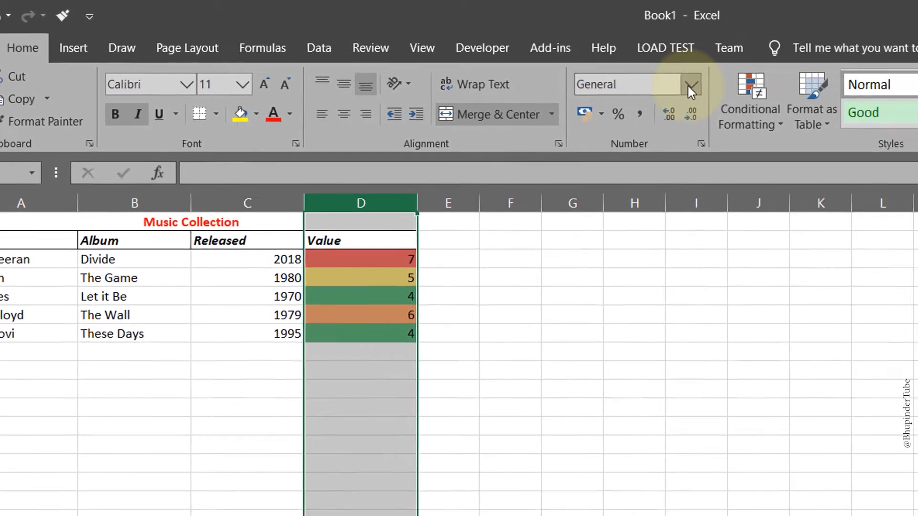
left_click(787, 96)
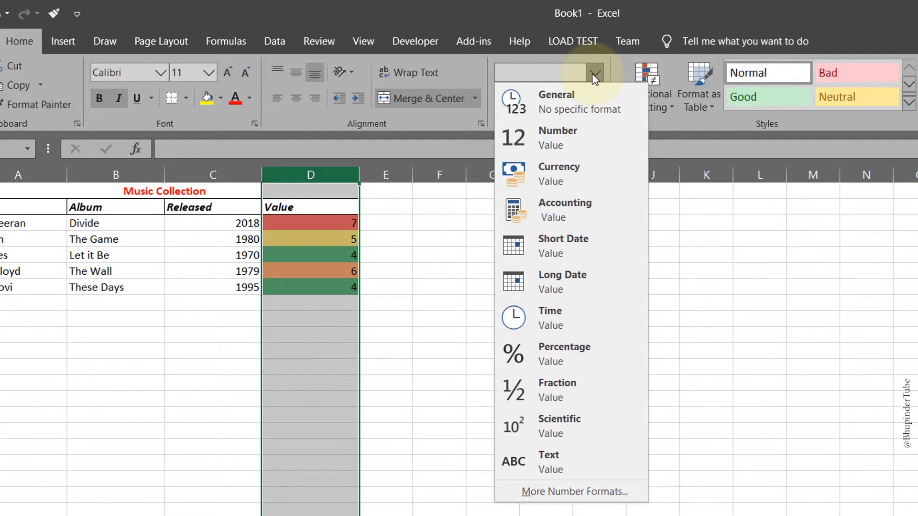
left_click(592, 74)
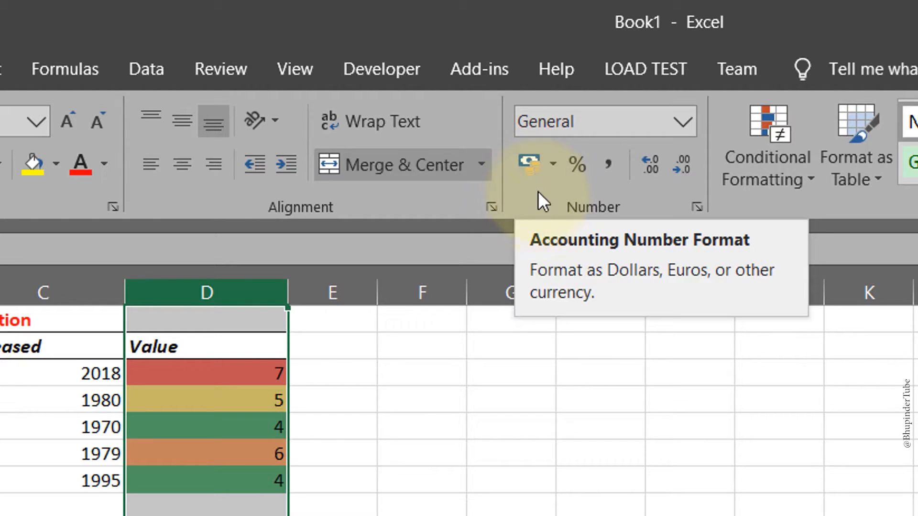
left_click(552, 164)
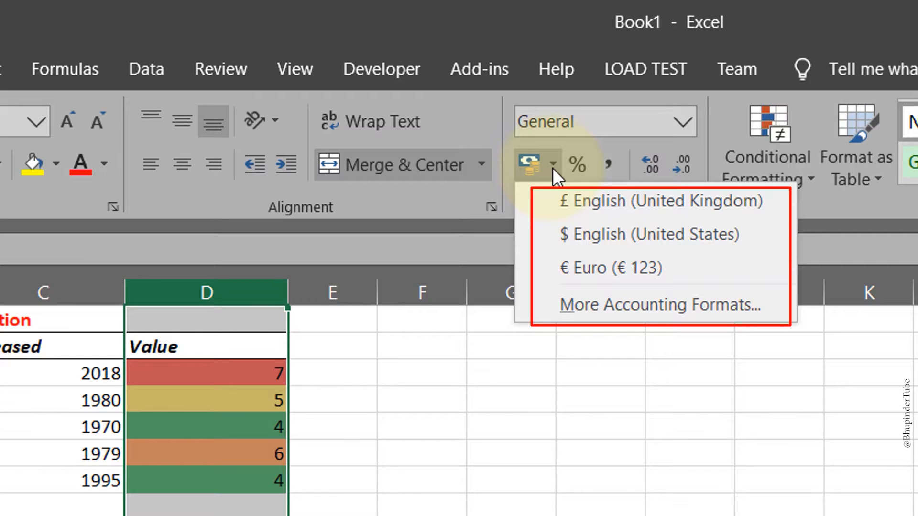
left_click(594, 232)
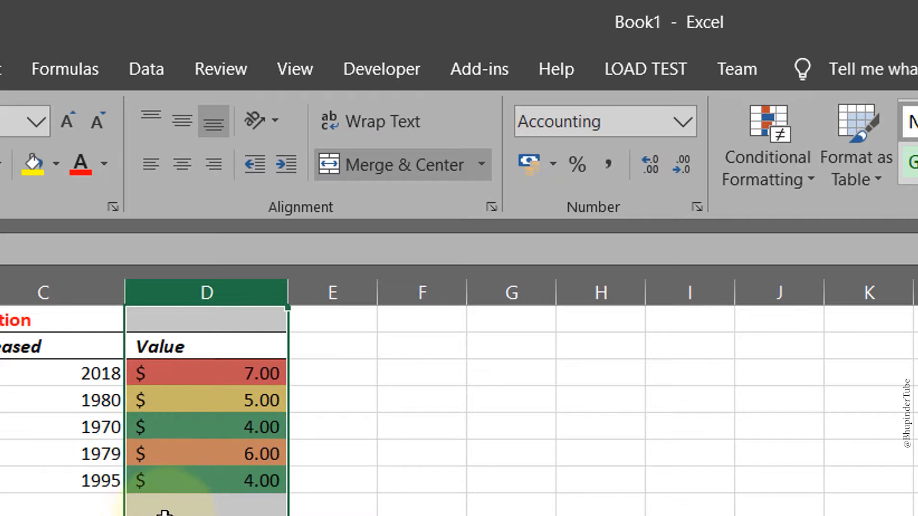
Step: Set the number format of the Value column D to Currency
left_click(683, 121)
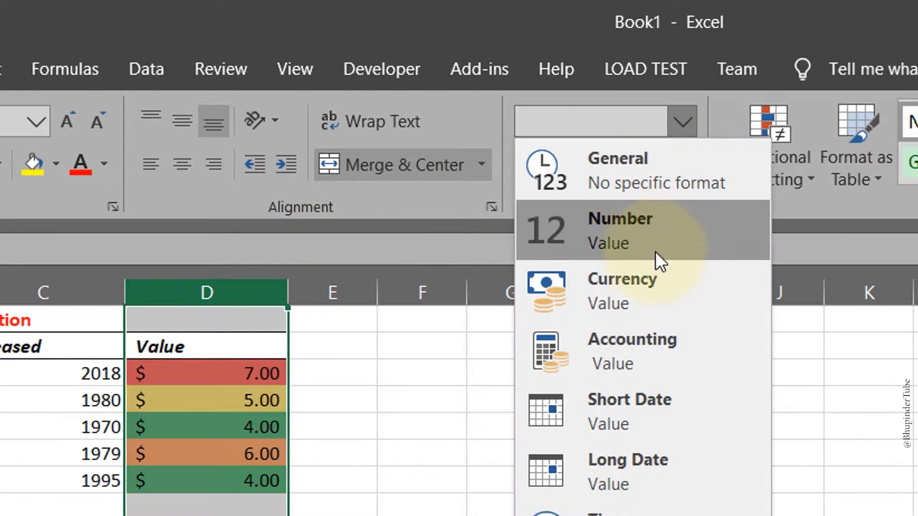
left_click(653, 283)
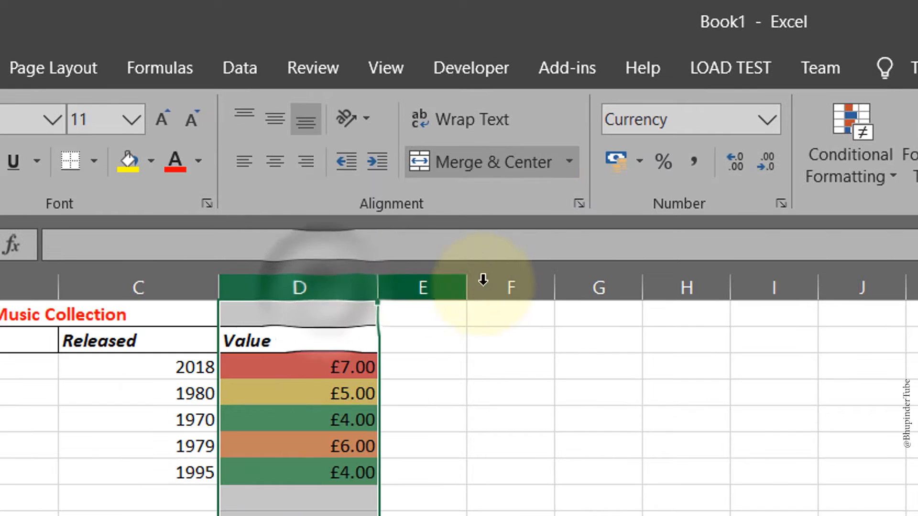
Step: Apply the $ English (United States) accounting number format to the Value column D
left_click(641, 168)
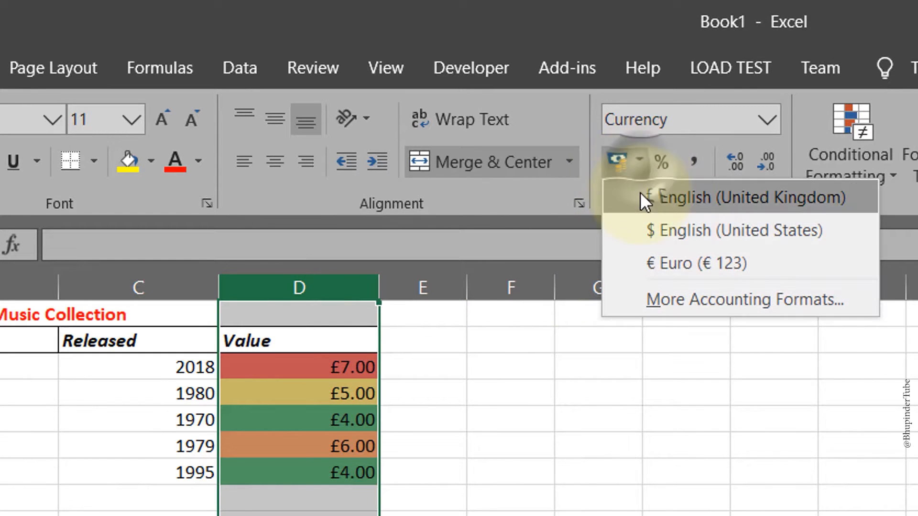
left_click(688, 232)
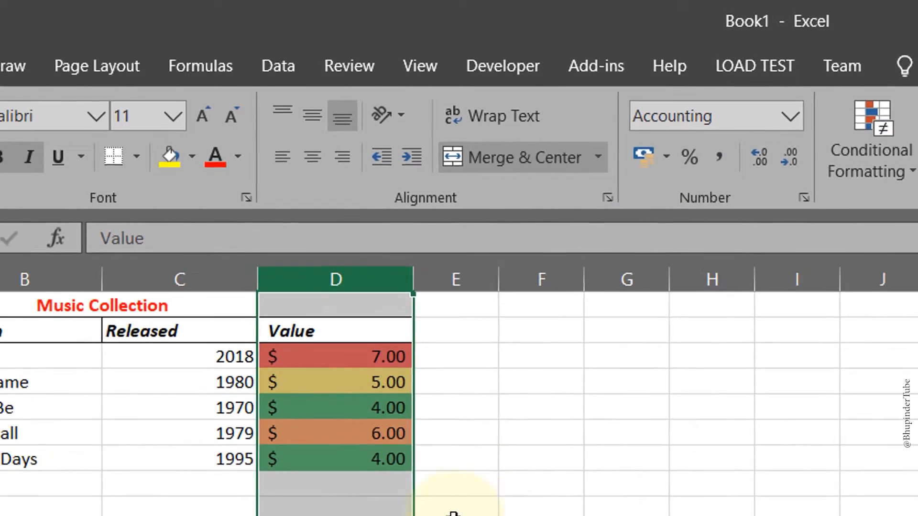
left_click(327, 497)
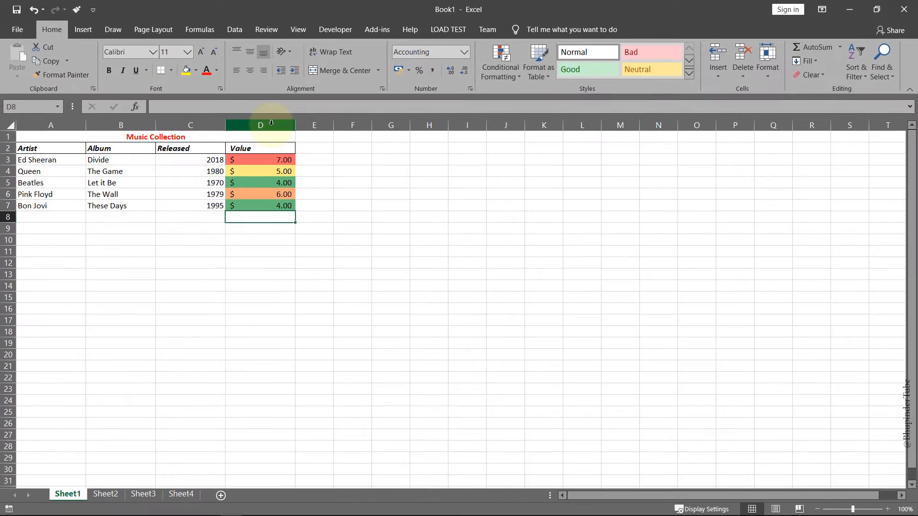
left_click(523, 242)
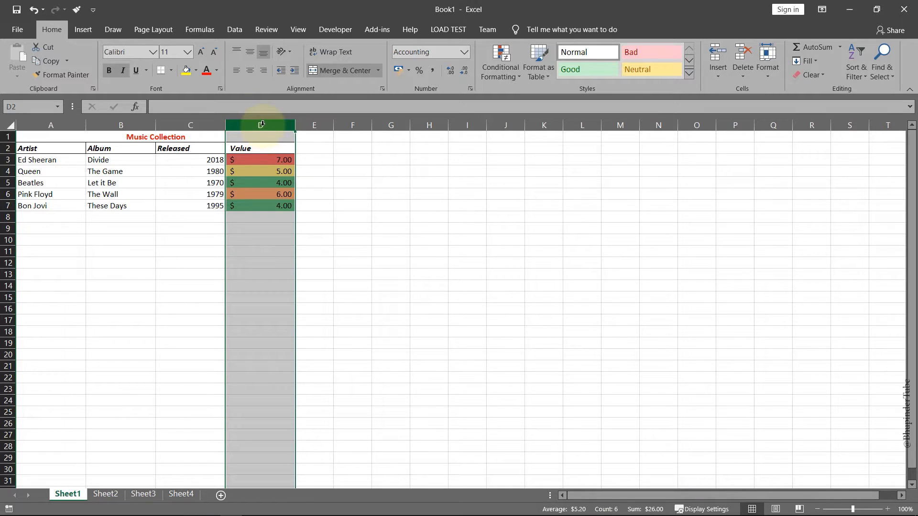
Step: Add the album values by hand in cell D8 with the formula =7+5+4+6+4
left_click(270, 221)
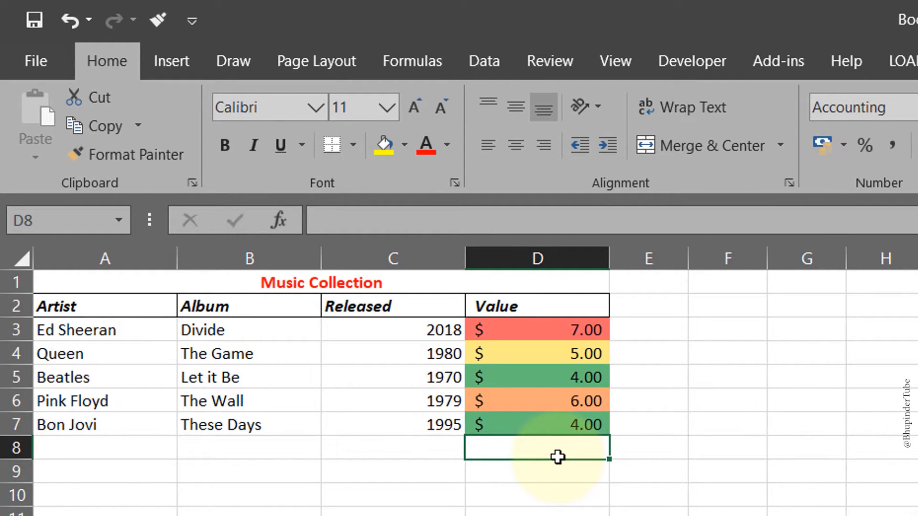
type("=")
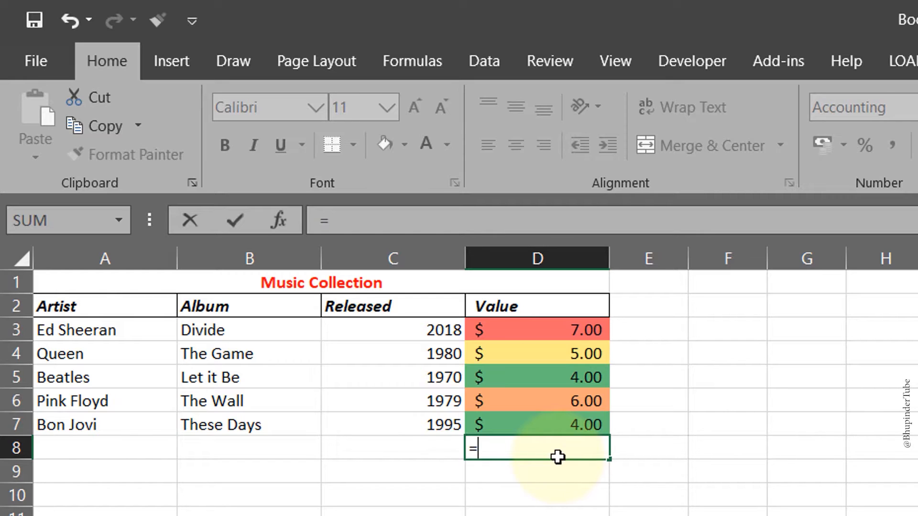
type("7+")
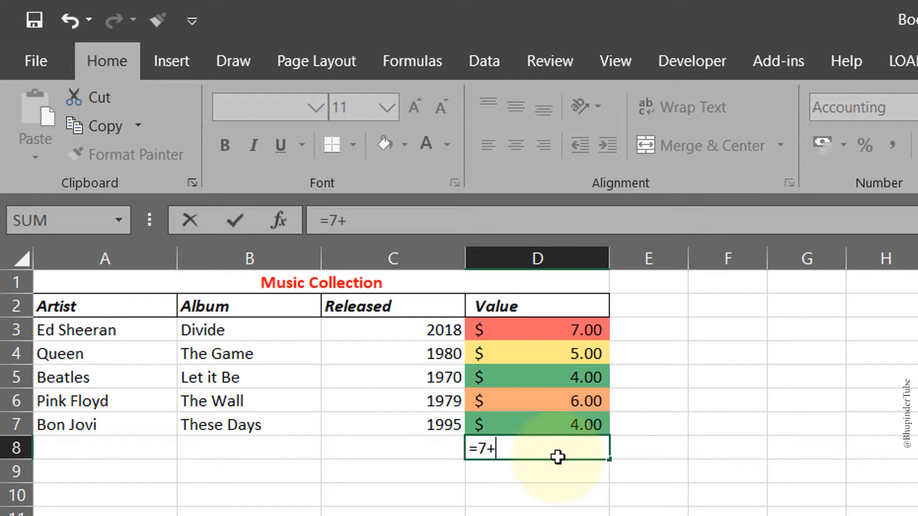
type("5+4+6")
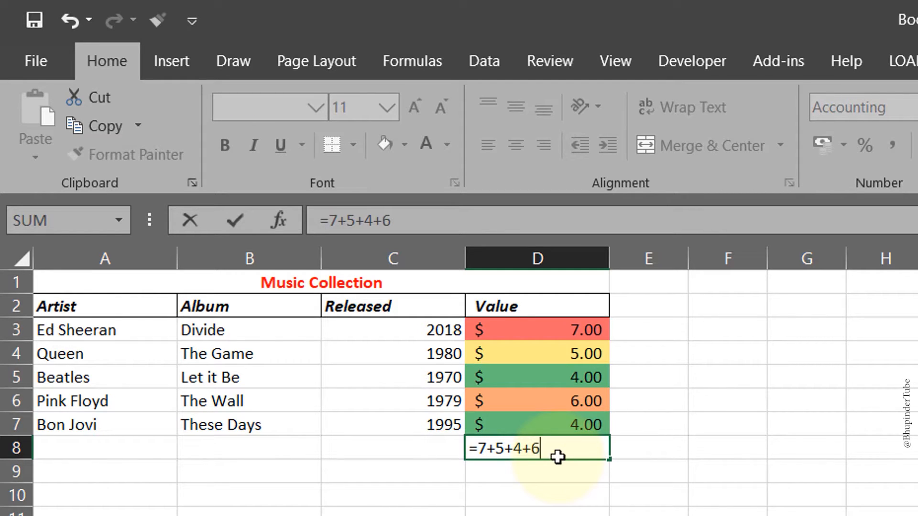
type("+4")
key("Return")
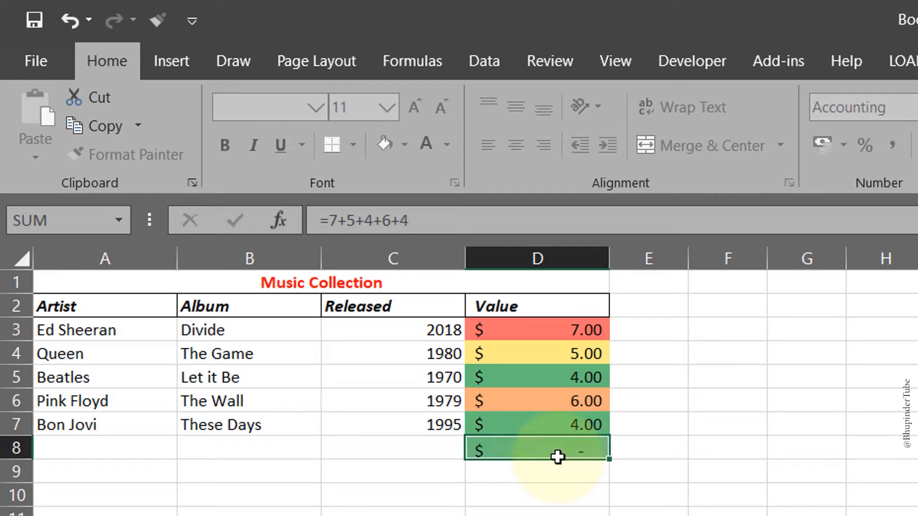
Step: Replace the formula in cell D8 with the written-out SUM function =sum(d3:d7)
left_click(562, 444)
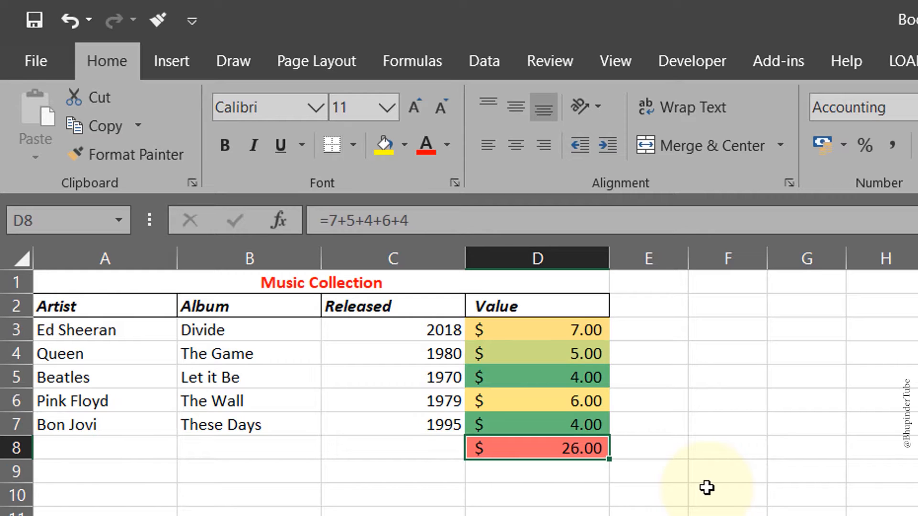
type("=")
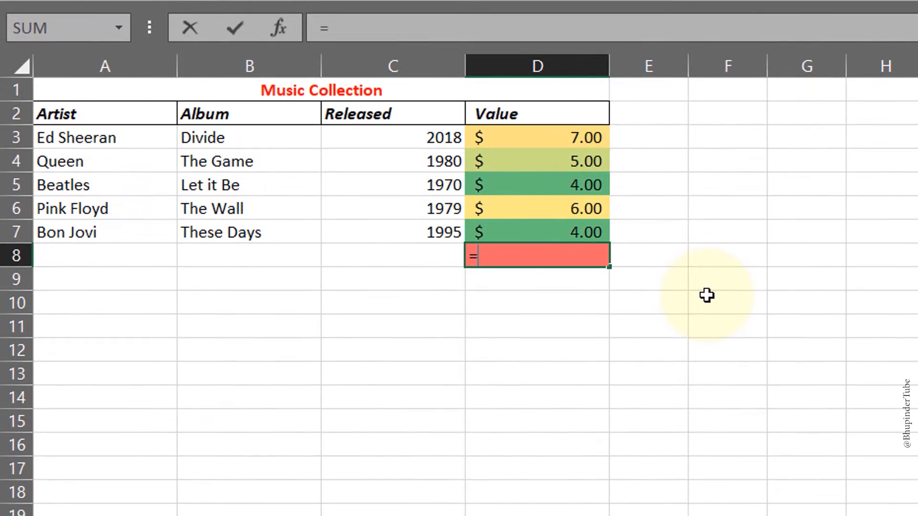
type("sum")
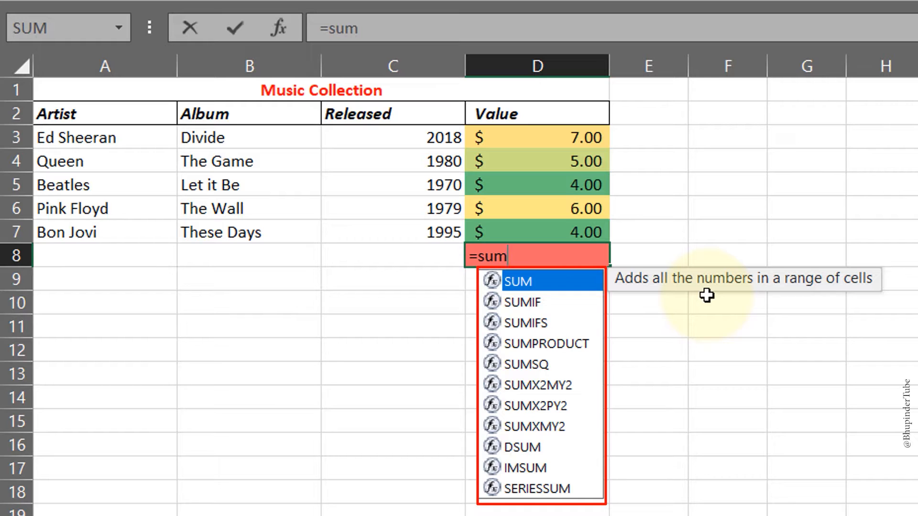
type("(")
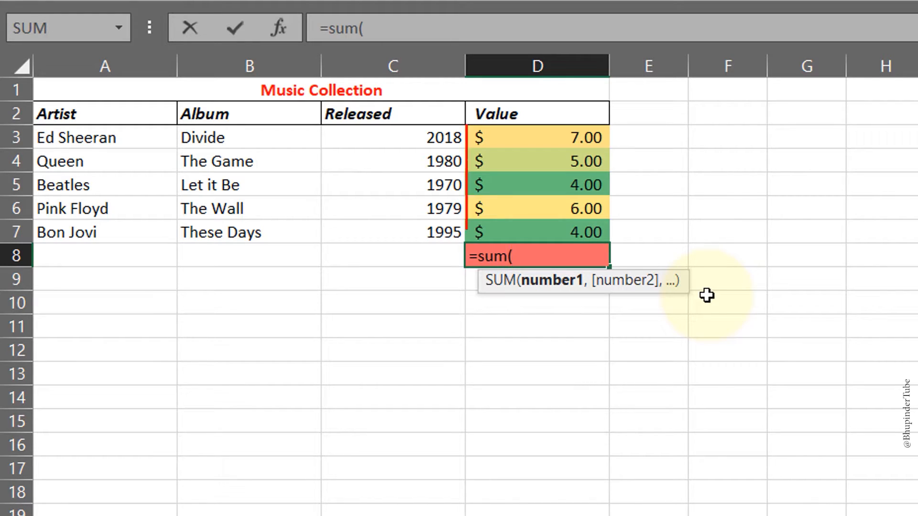
type("d3:")
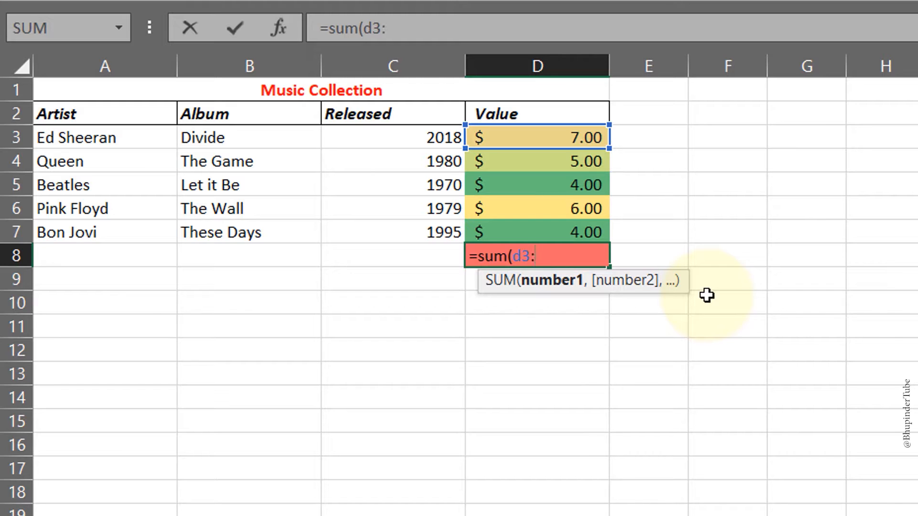
type("d7")
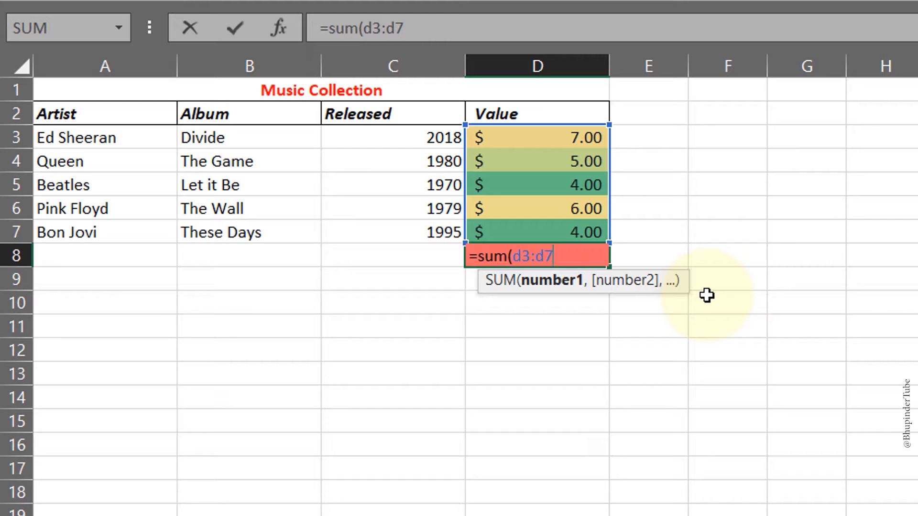
key("Return")
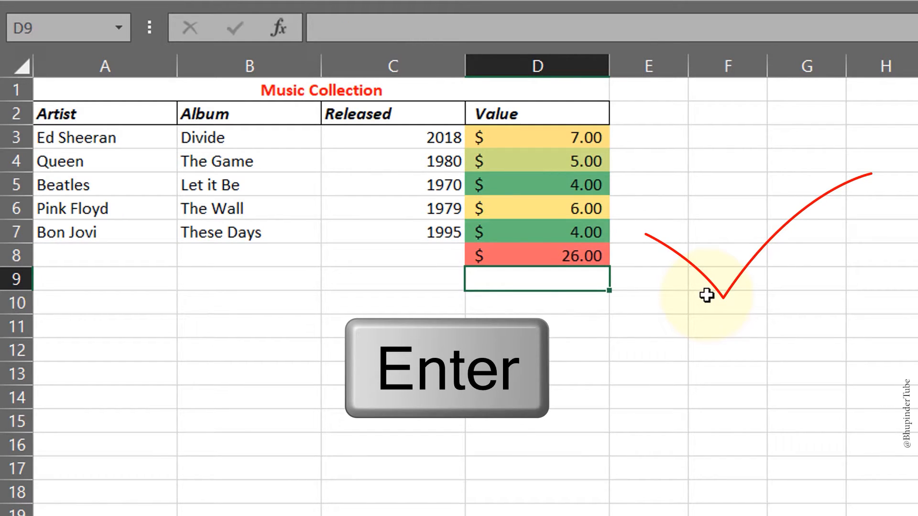
Step: Clear cell D8 and rebuild its formula with the suggested SUM function, picking the range D3:D7 on the sheet
left_click(549, 255)
key("Delete")
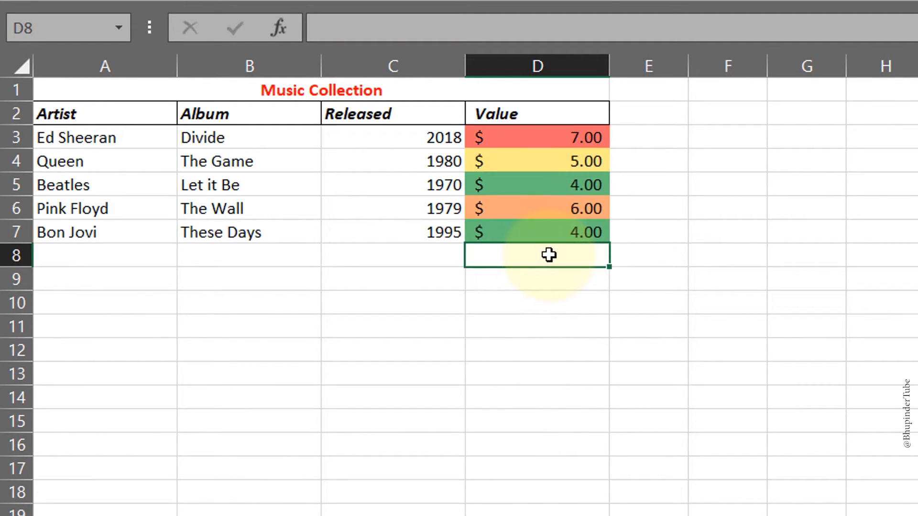
type("=sum")
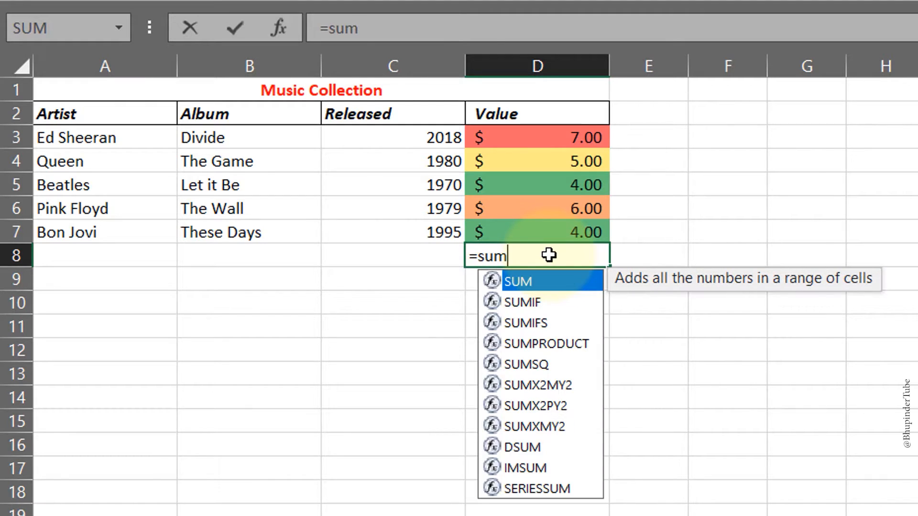
key("Tab")
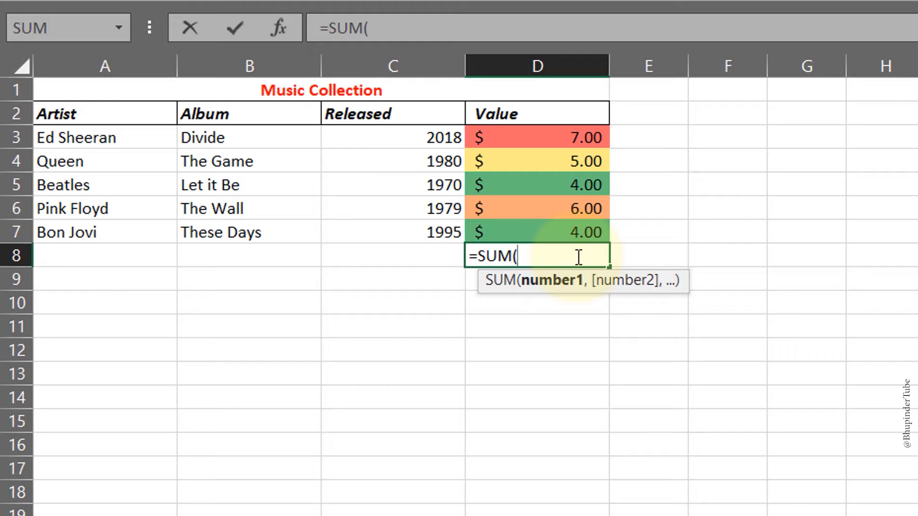
left_click(583, 139)
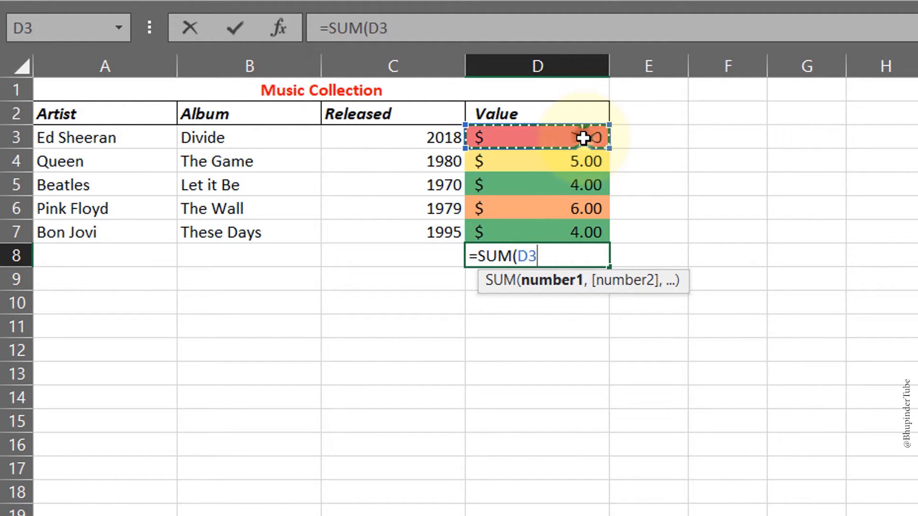
left_click_drag(582, 138, 582, 229)
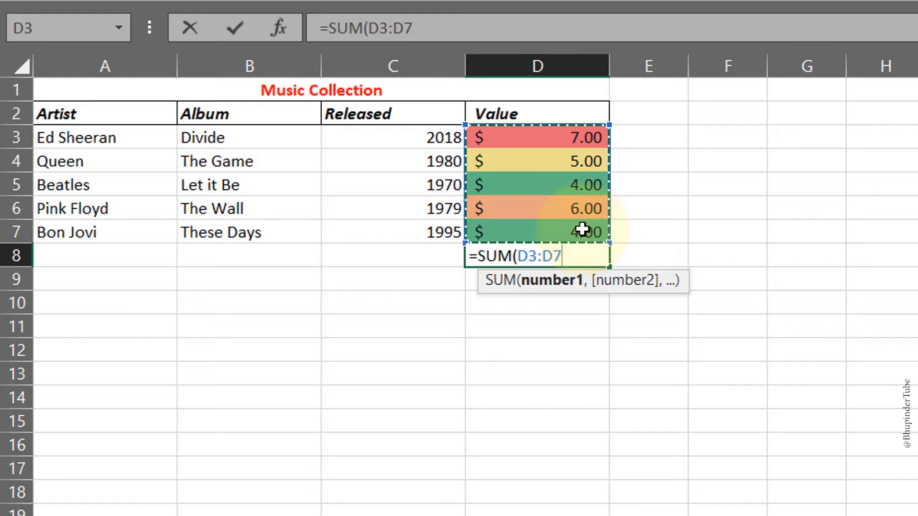
key("Return")
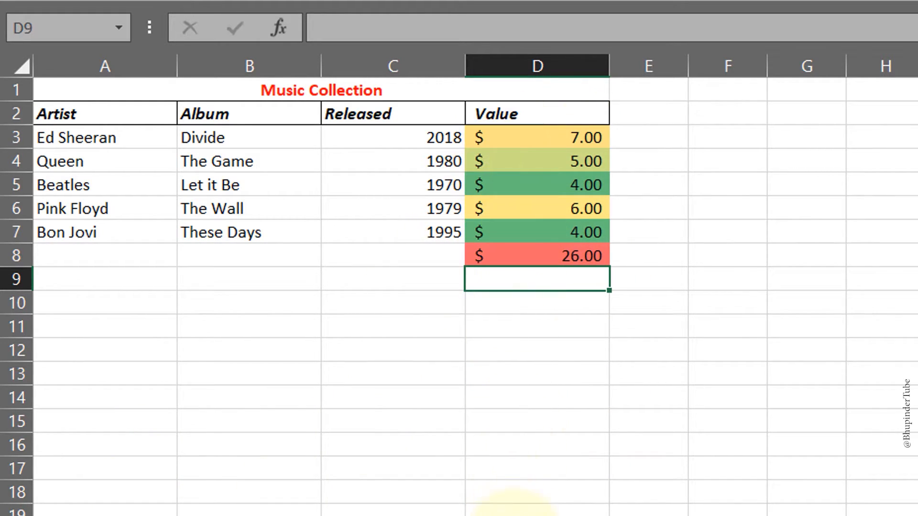
Step: Compare the contents of cells D8 and D3, and inspect the SUM formula and its referenced range
left_click(580, 256)
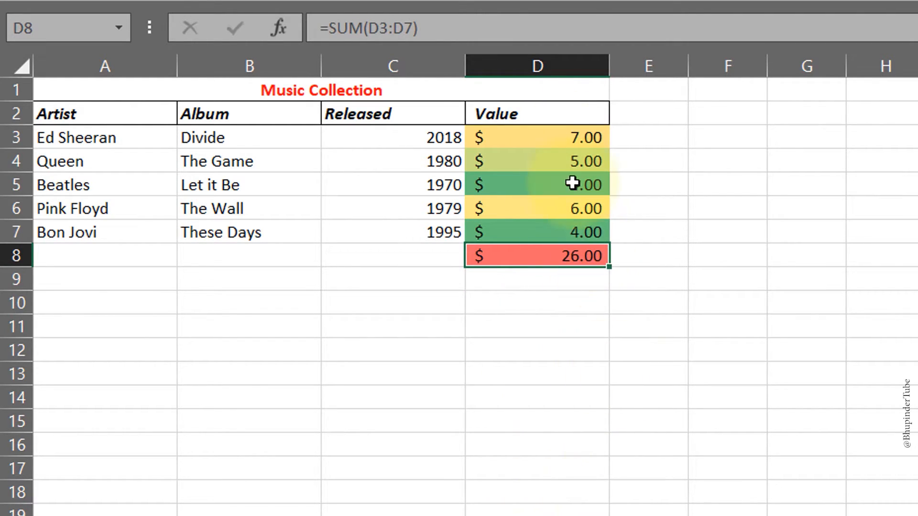
left_click(567, 141)
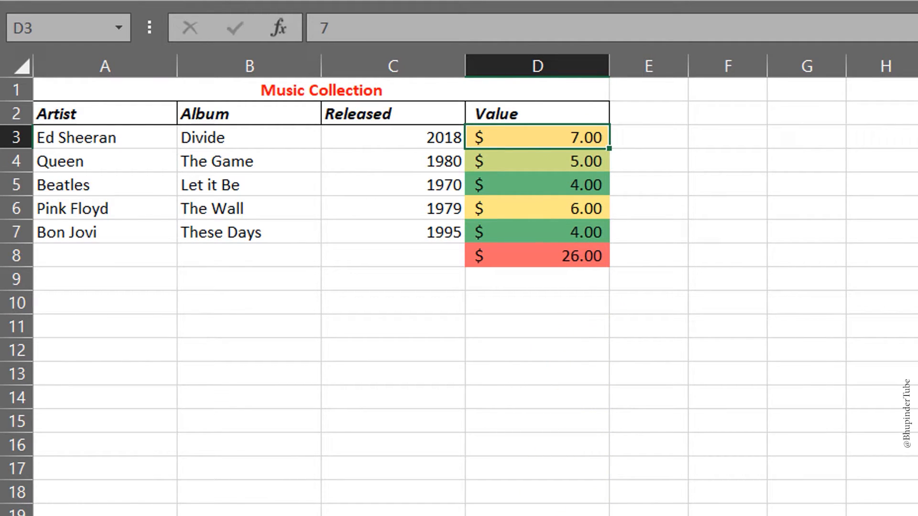
left_click(586, 259)
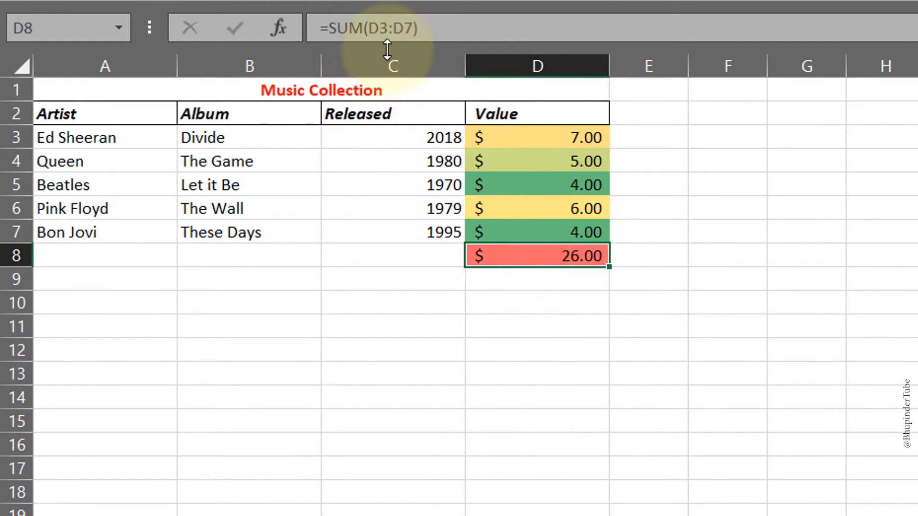
left_click(540, 278)
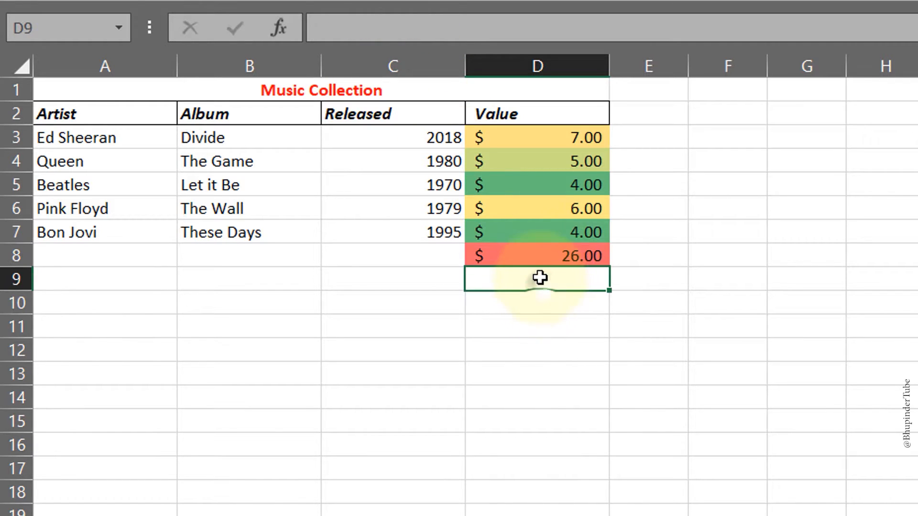
left_click(540, 257)
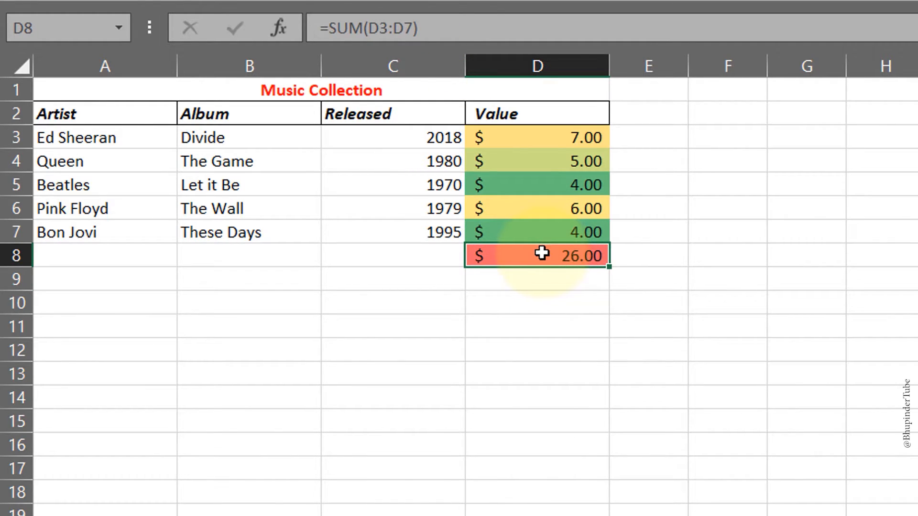
left_click(374, 27)
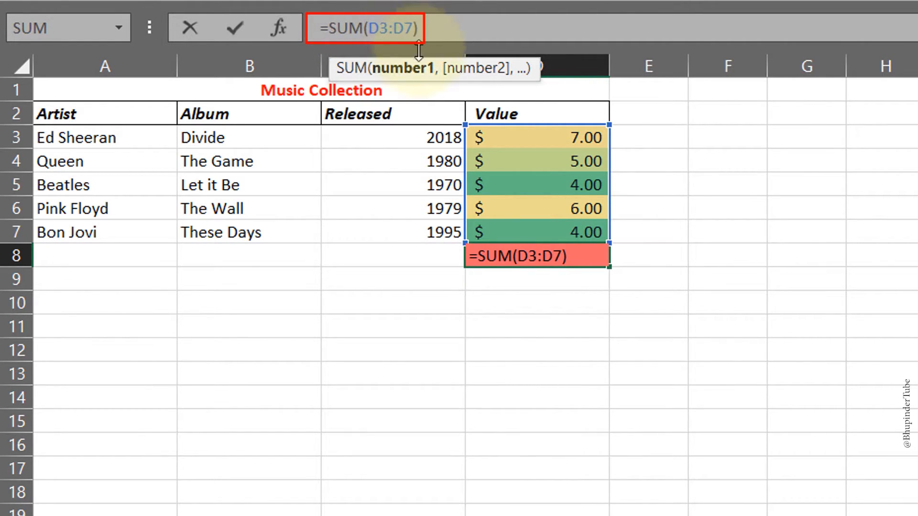
key("Escape")
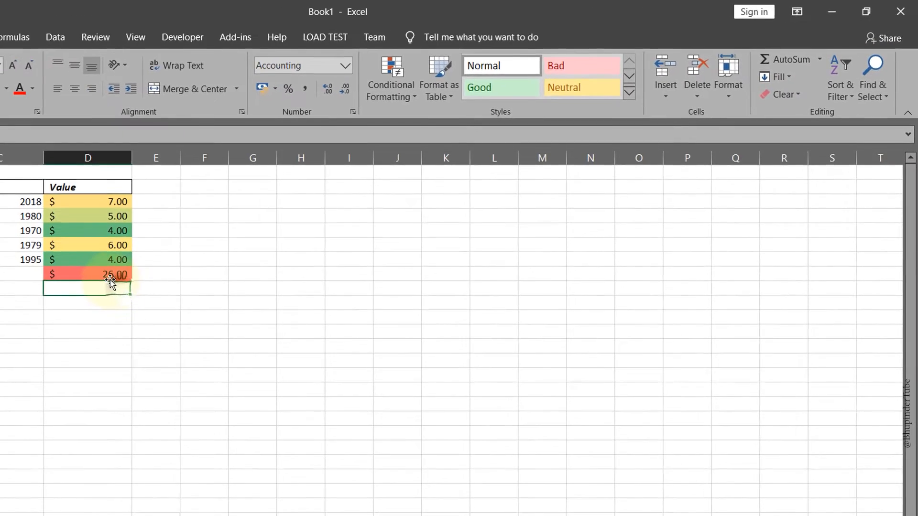
Step: Clear cell D8 and total the range D3:D7 in it with AutoSum
left_click(98, 276)
key("Delete")
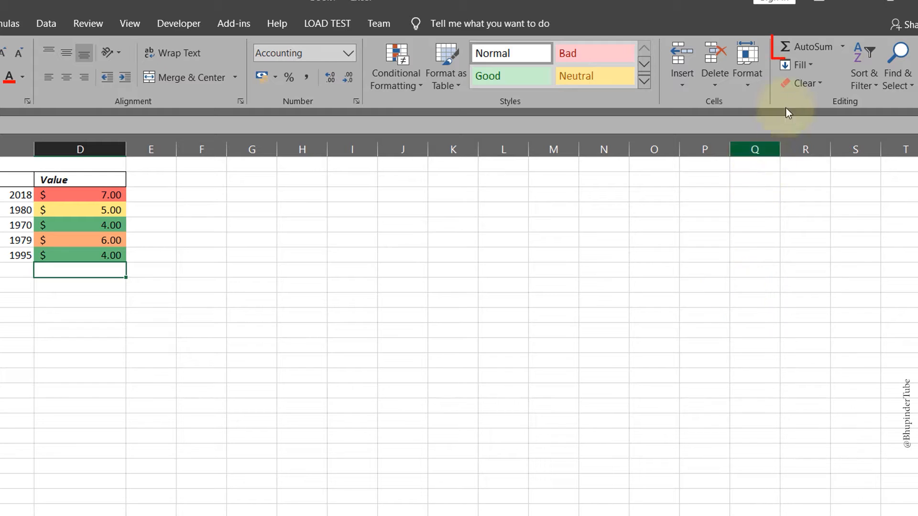
left_click(811, 46)
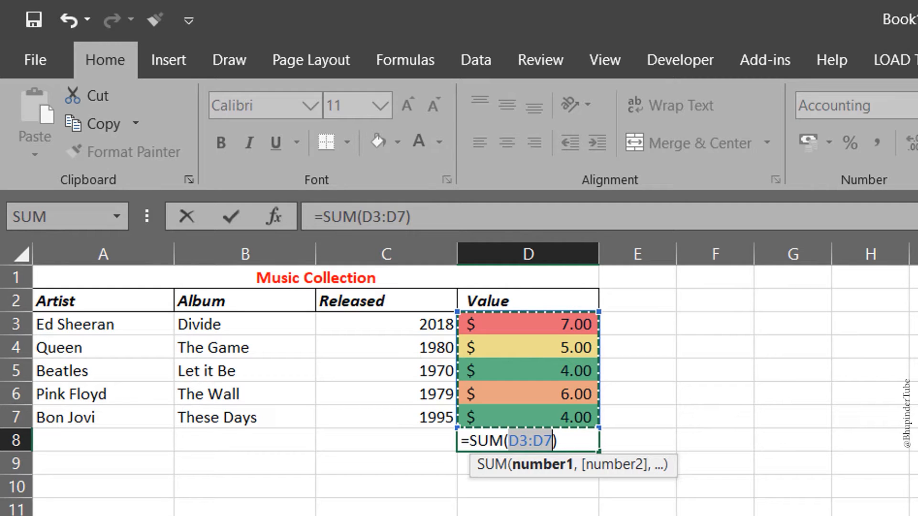
key("Return")
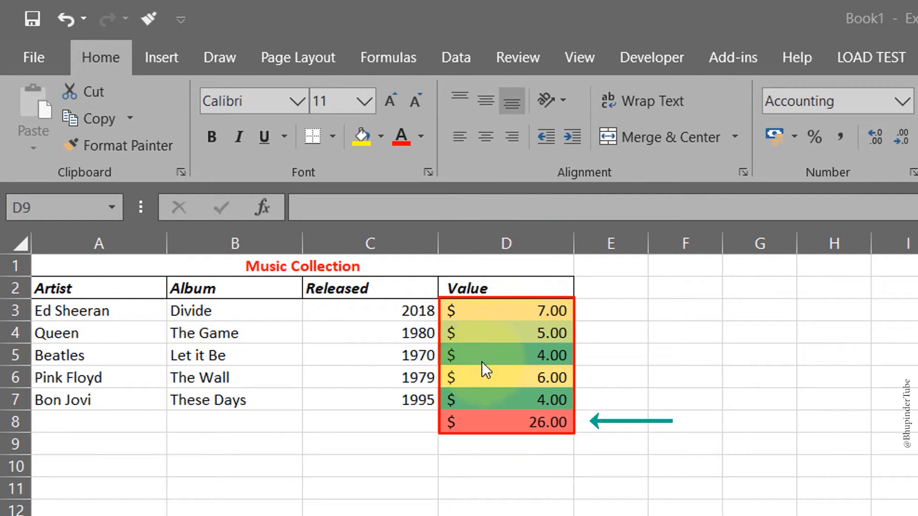
Step: Clear the conditional formatting rules from the whole of column D
left_click(511, 244)
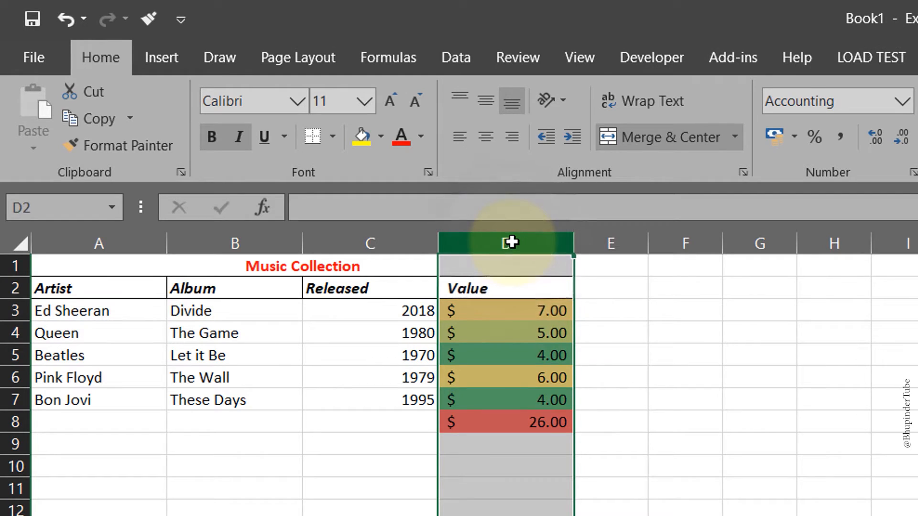
key("ctrl+z")
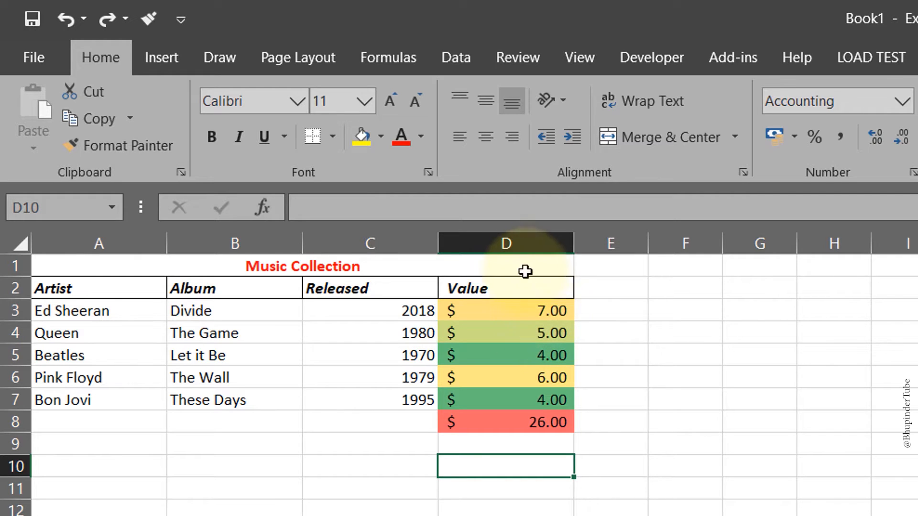
left_click(518, 239)
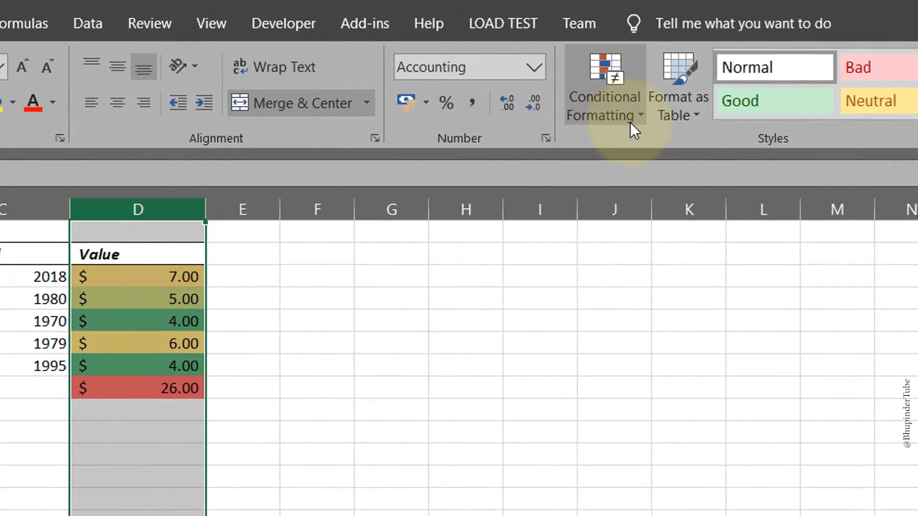
left_click(630, 122)
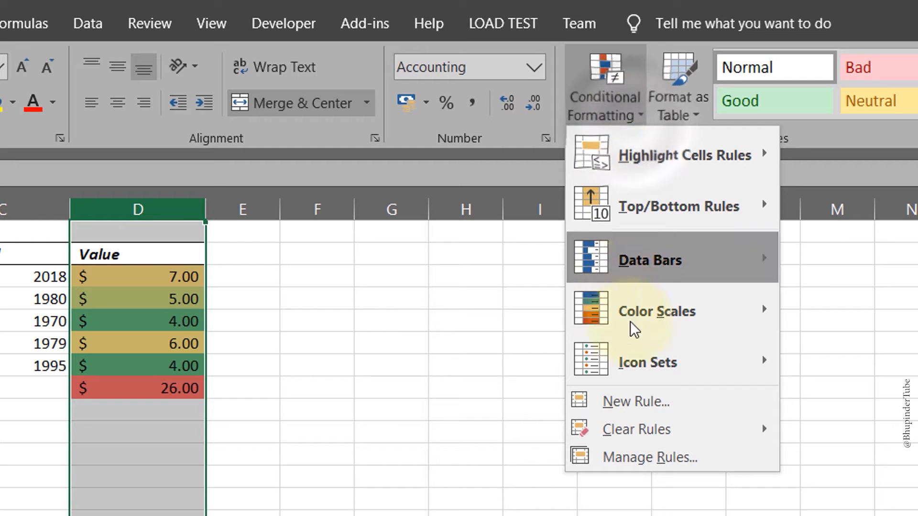
mouse_move(633, 428)
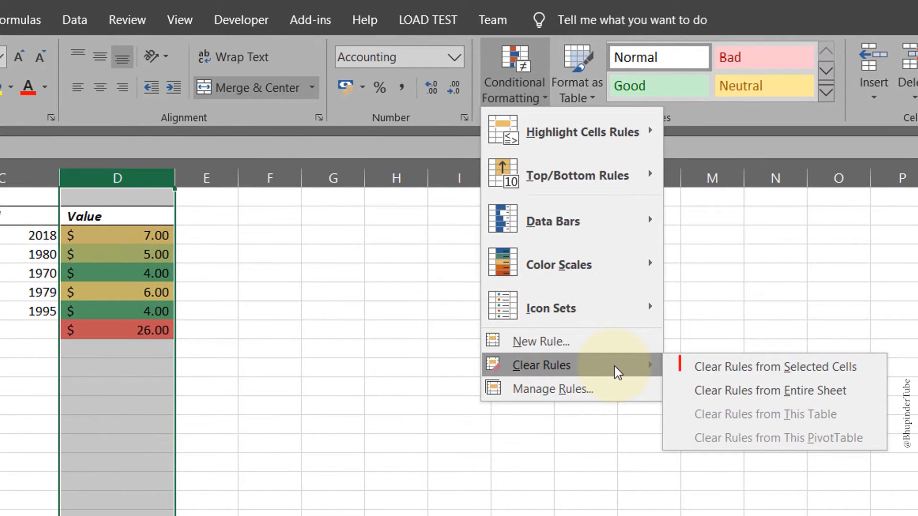
left_click(760, 372)
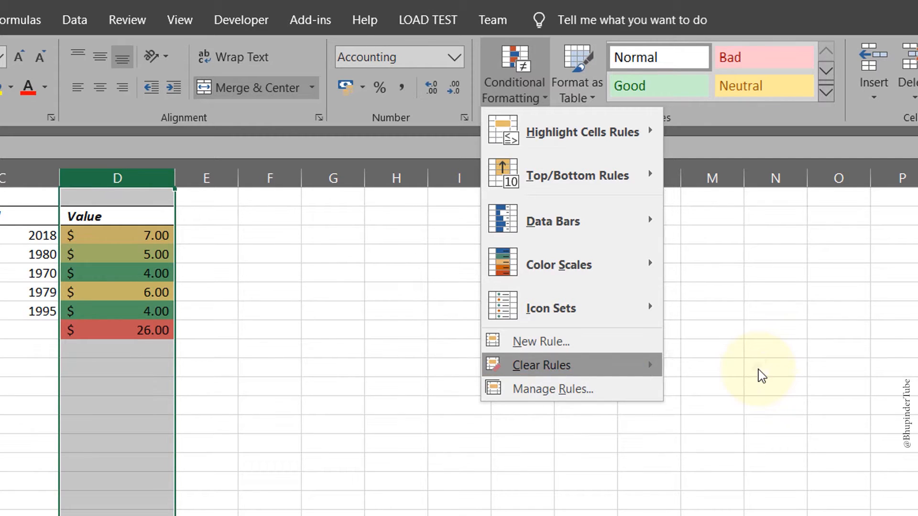
Step: Apply the red-yellow-green color scale, with red for the highest values, to D3:D7 only, leaving out the total
left_click(127, 241)
left_click_drag(127, 241, 143, 301)
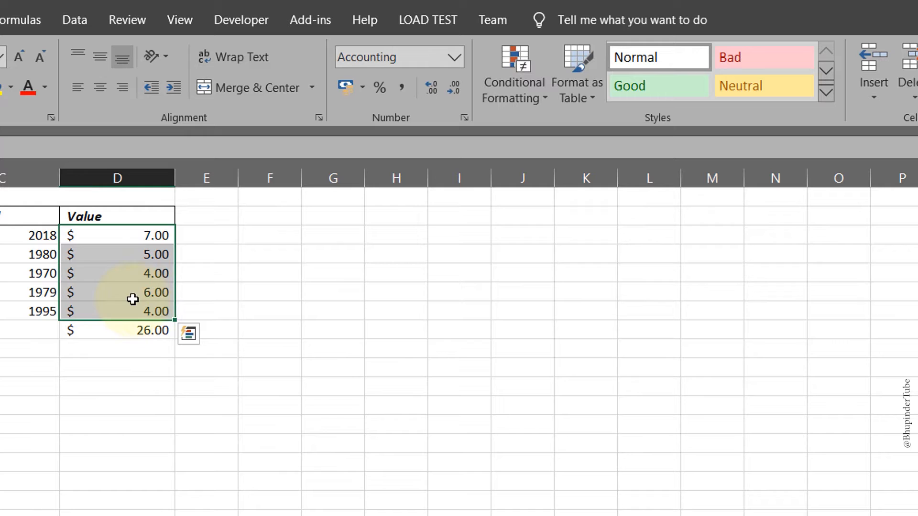
left_click(539, 82)
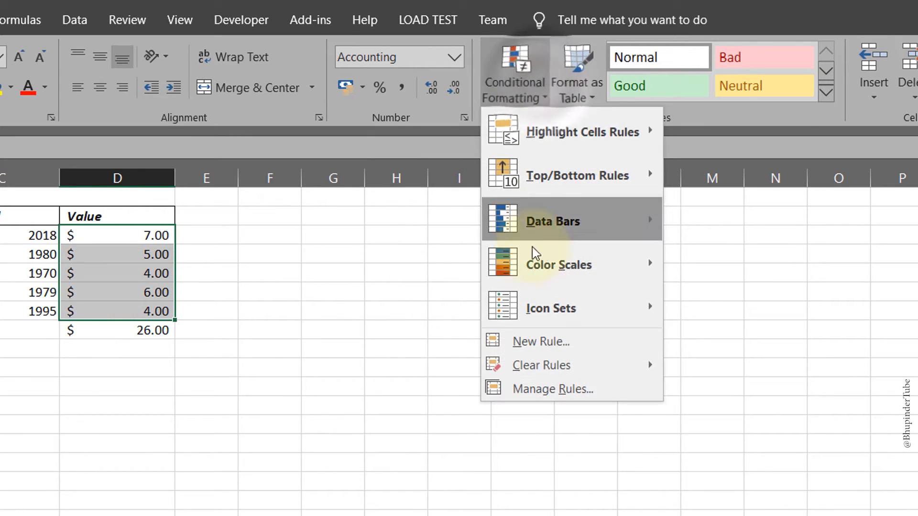
mouse_move(593, 282)
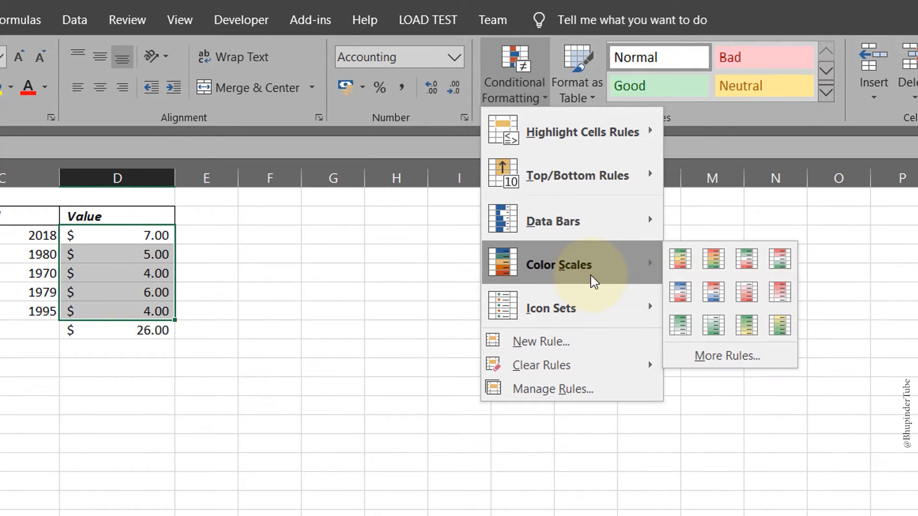
left_click(714, 263)
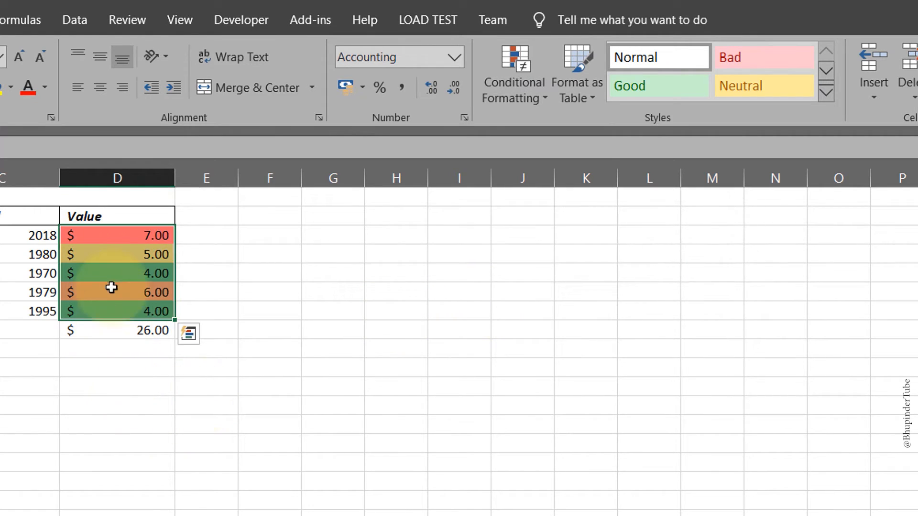
left_click(138, 335)
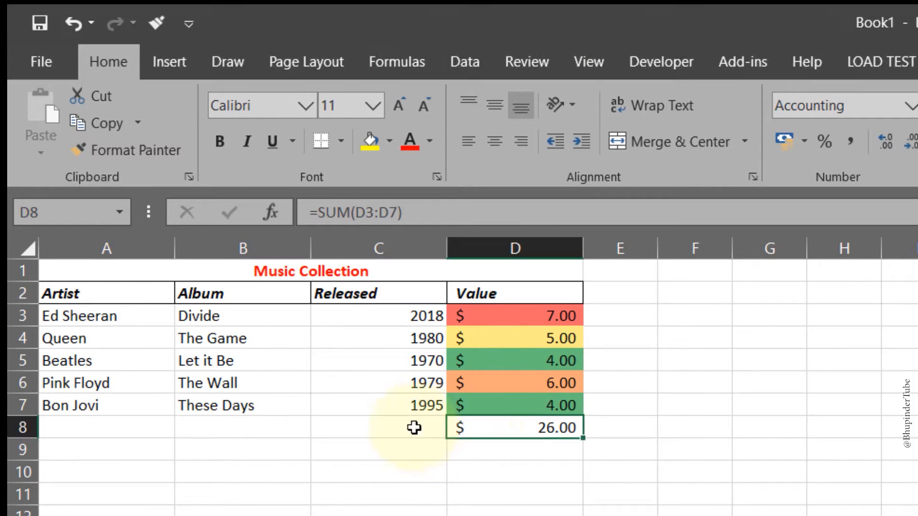
Step: Enter the label "Total:" in cell C8 and make C8:D8 bold
left_click(414, 427)
type("Total:")
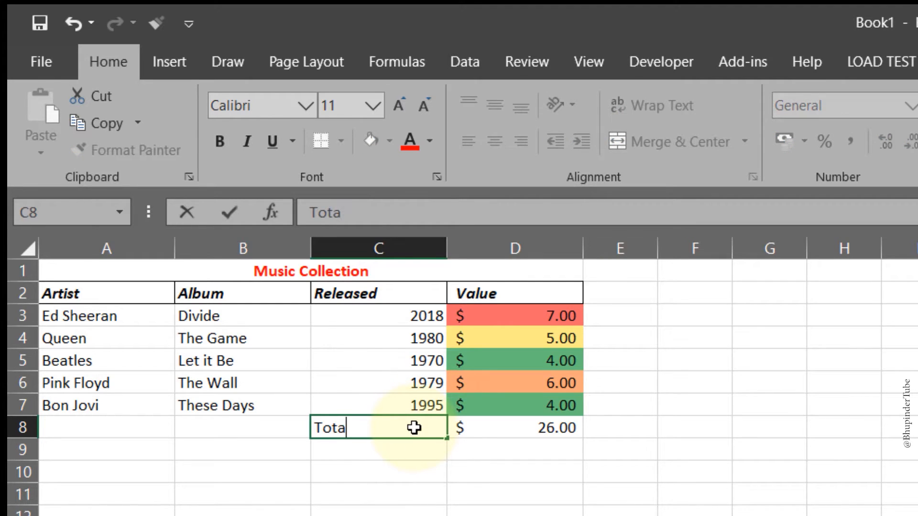
key("Return")
left_click_drag(383, 429, 547, 431)
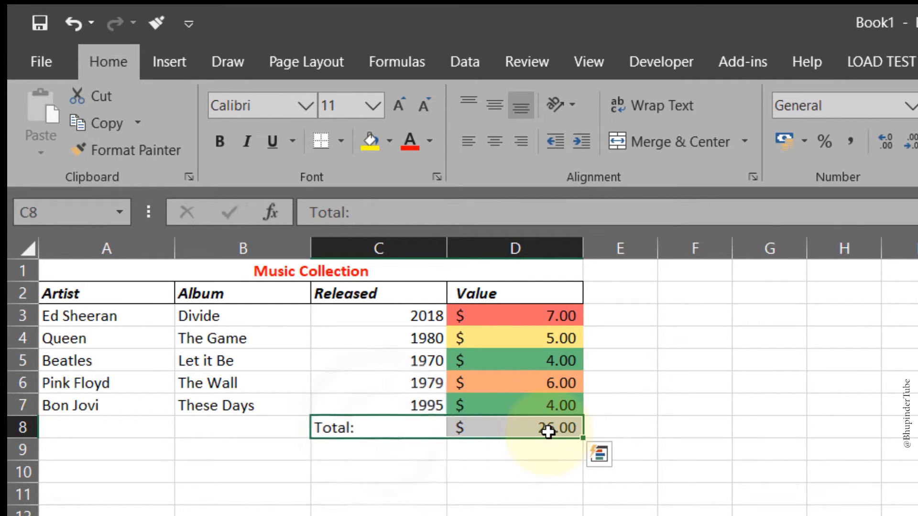
left_click(219, 142)
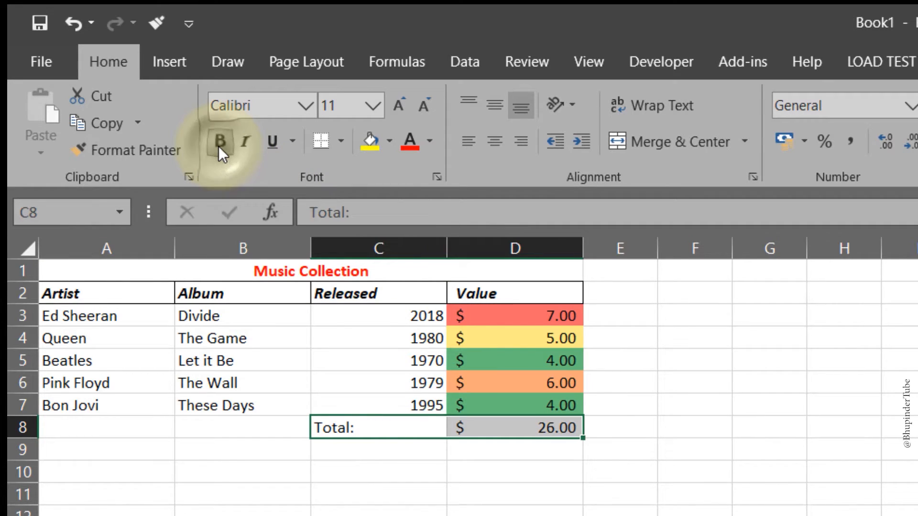
Step: Enter the labels "Average:", "Highest:" and "Lowest:" in cells C9 to C11, each ending with a colon
left_click(353, 447)
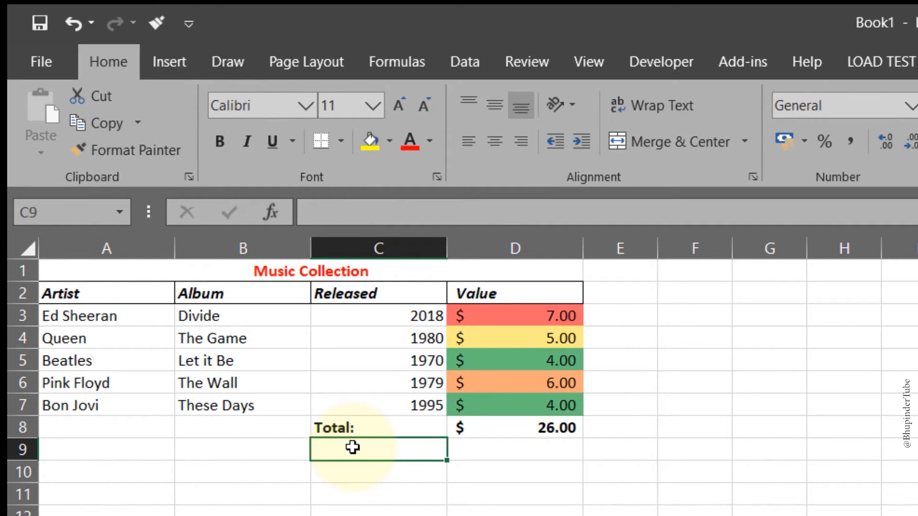
type("Average")
key("Return")
type("Highest")
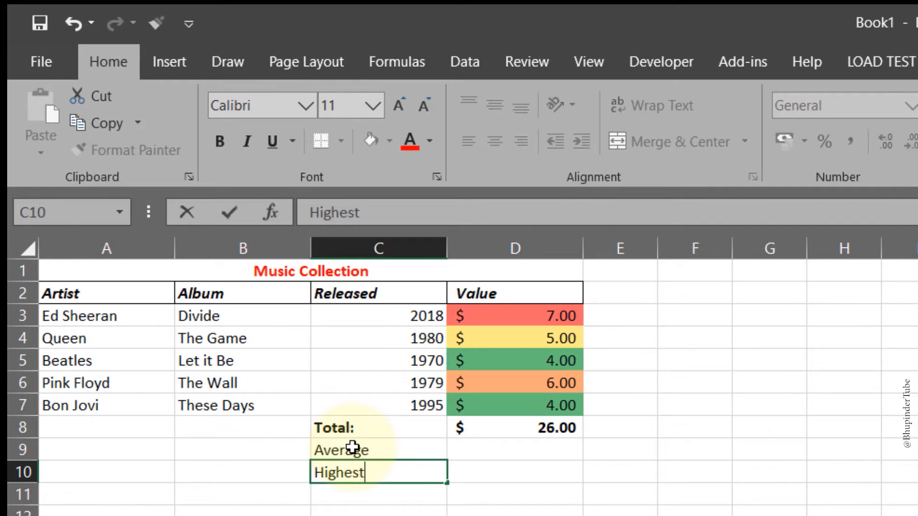
key("Return")
type("Lowest:")
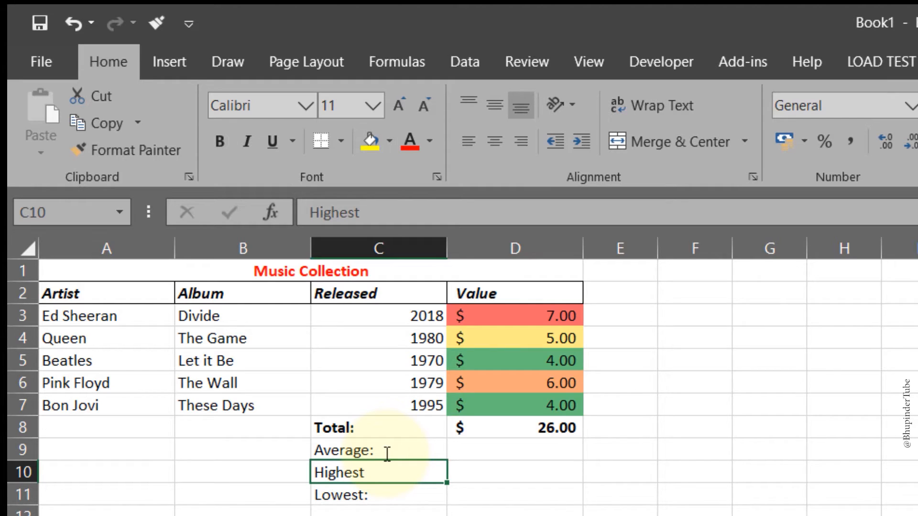
key("F2")
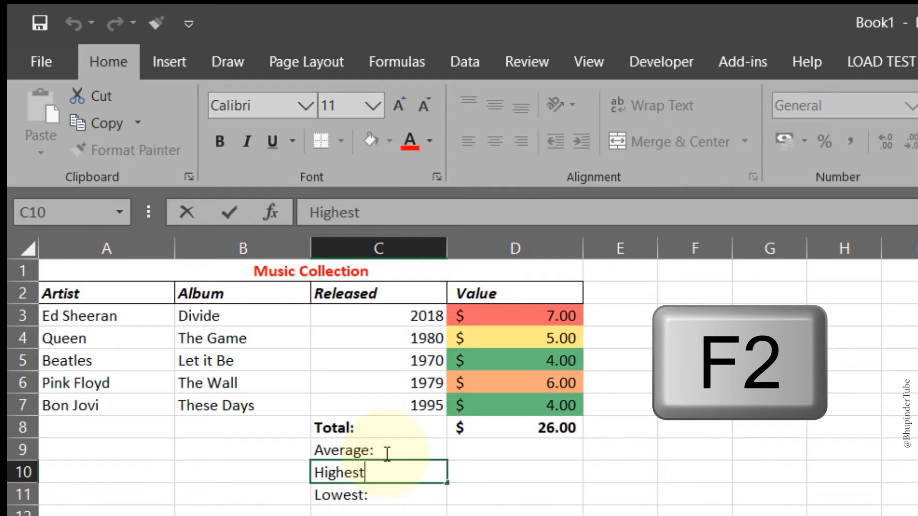
type(":")
key("Return")
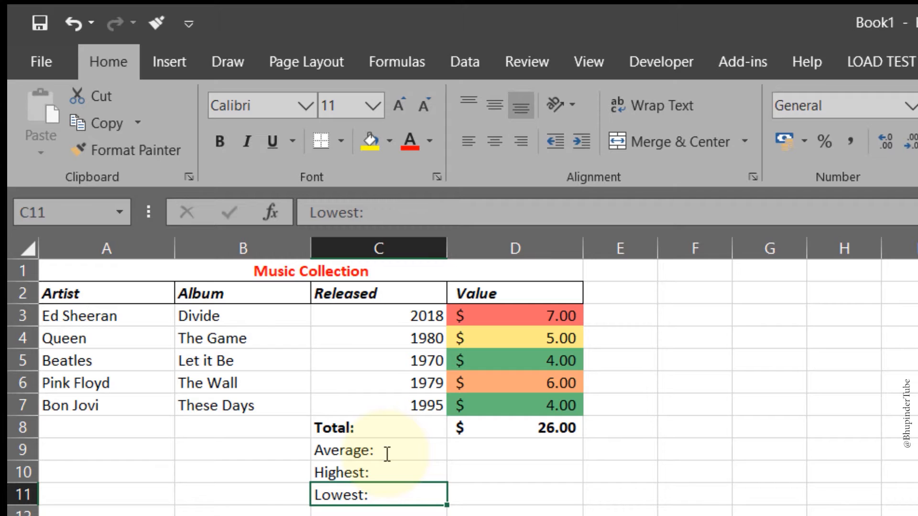
Step: Copy the range reference D3:D7 out of the SUM formula in cell D8, leaving the formula unchanged
key("Up")
key("Up")
key("Right")
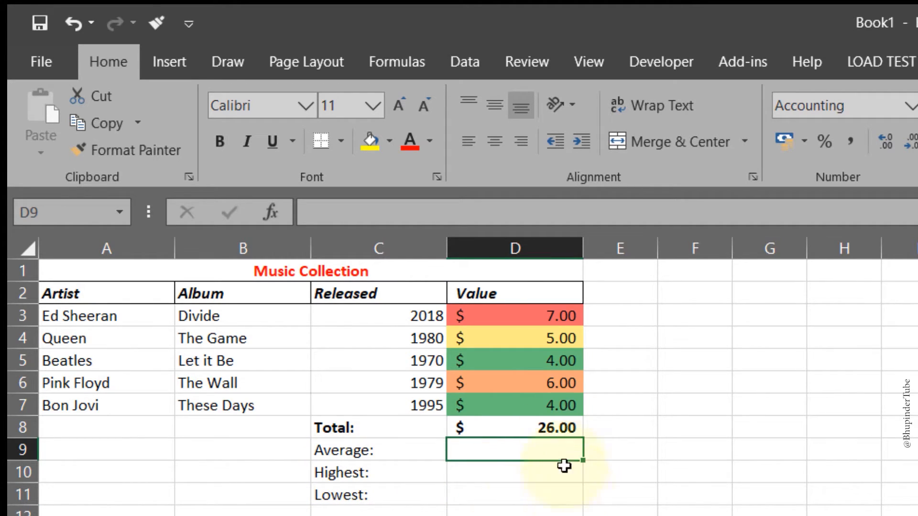
left_click(549, 426)
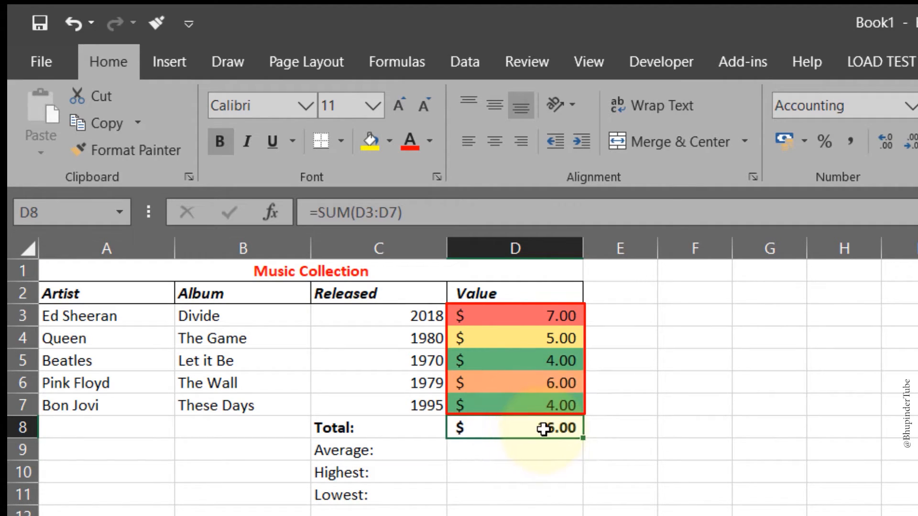
left_click(365, 214)
left_click_drag(367, 217, 398, 216)
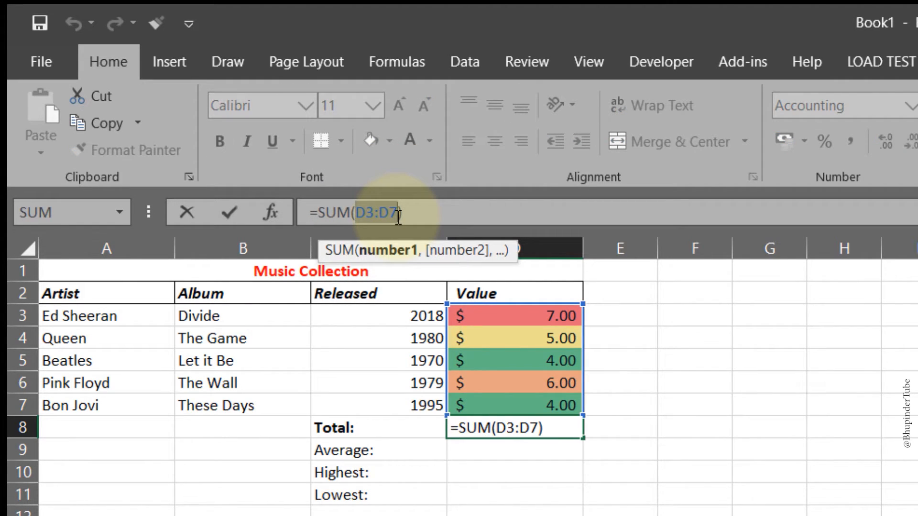
key("ctrl+c")
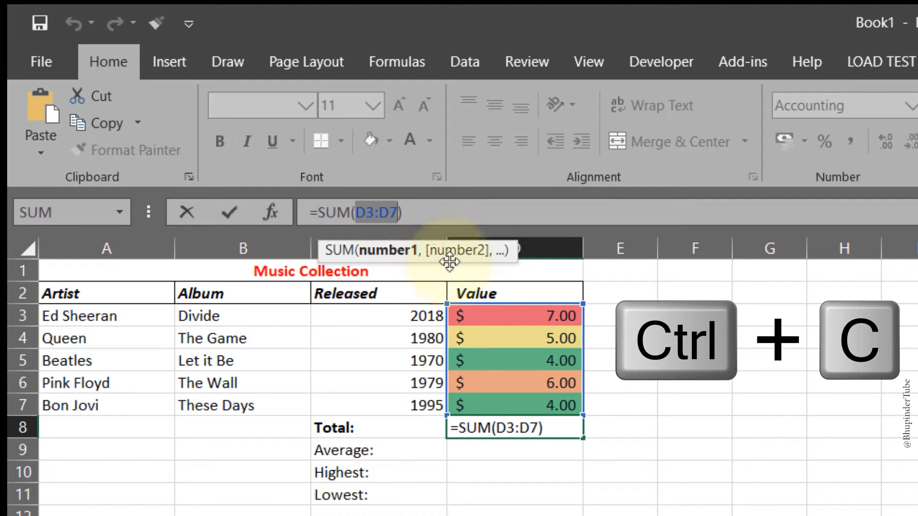
key("Escape")
key("Escape")
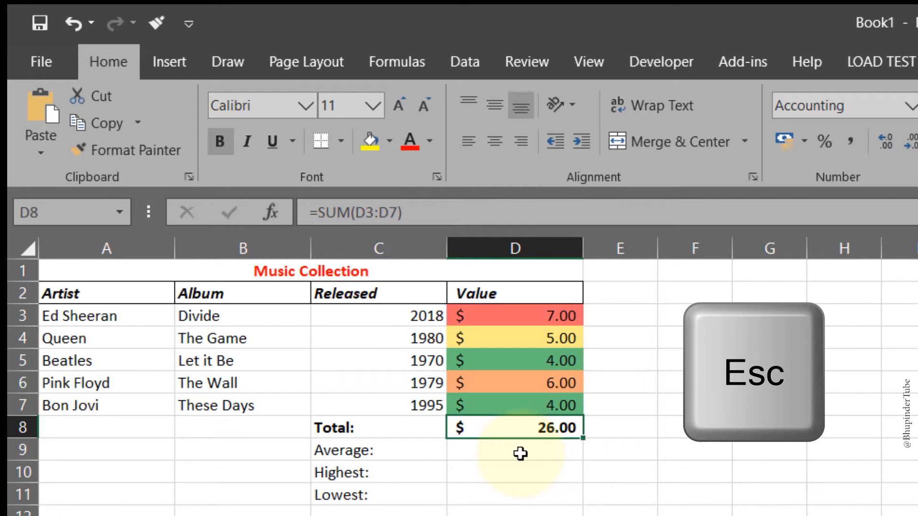
Step: Calculate the average value in cell D9 with the suggested AVERAGE function, pasting the copied range D3:D7 as its argument
left_click(520, 453)
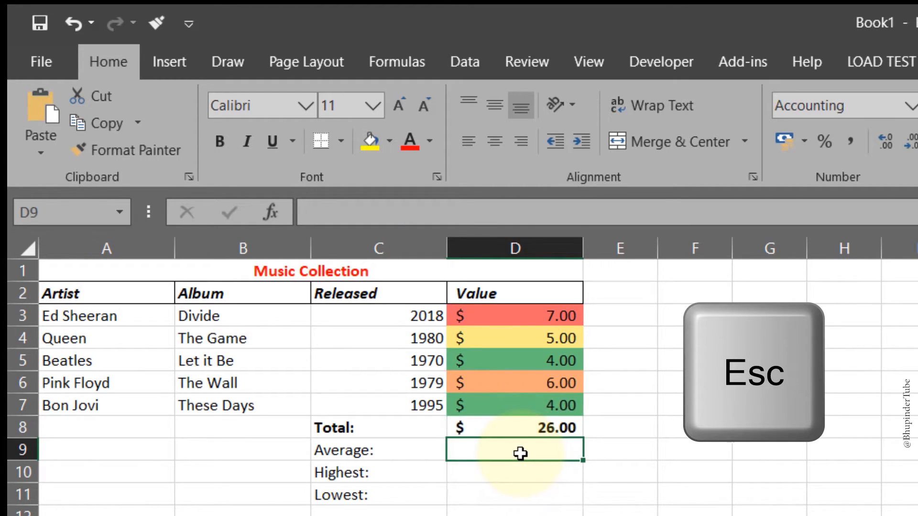
type("=")
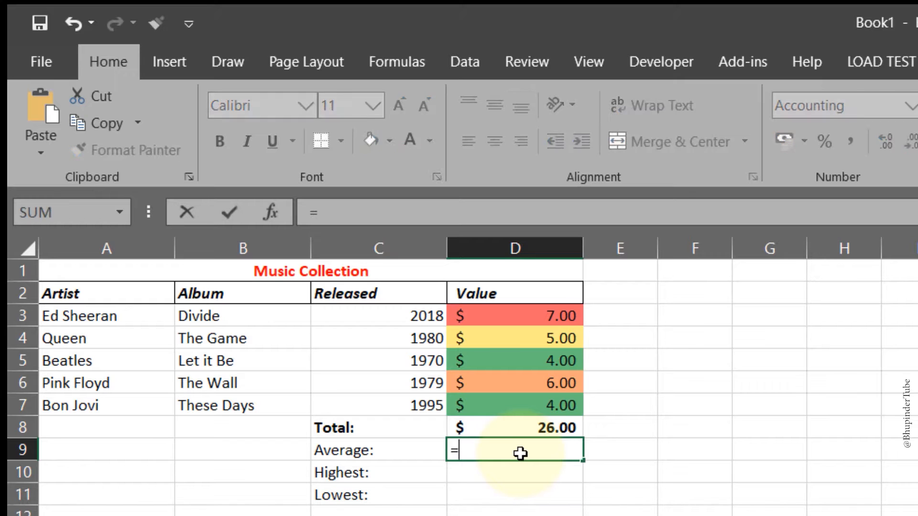
type("av")
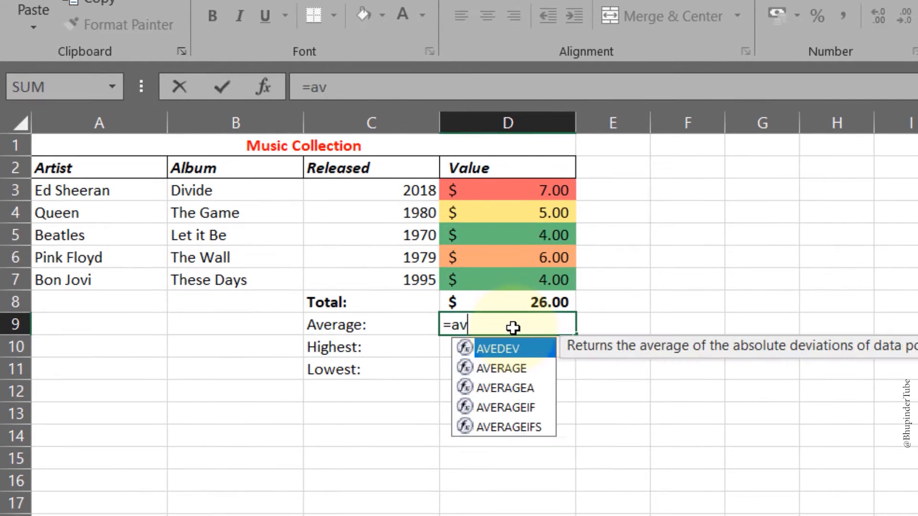
key("BackSpace")
key("BackSpace")
type("aver")
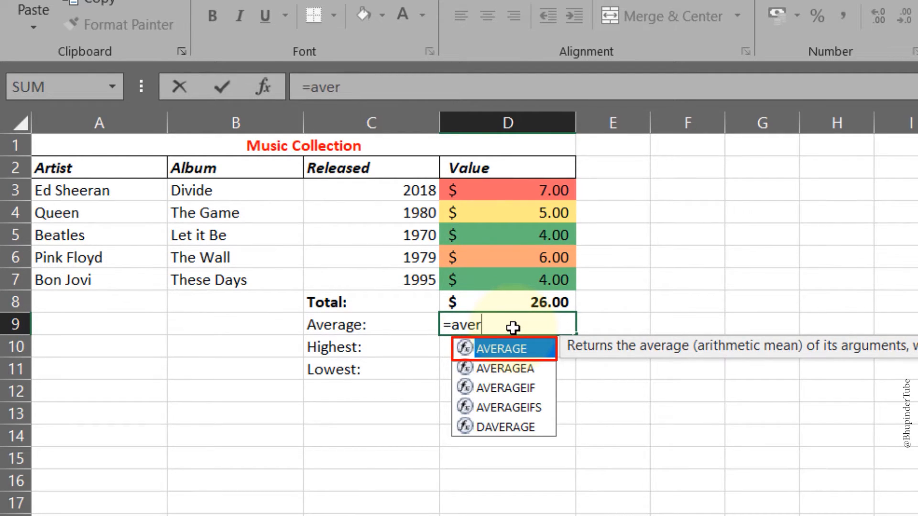
key("Tab")
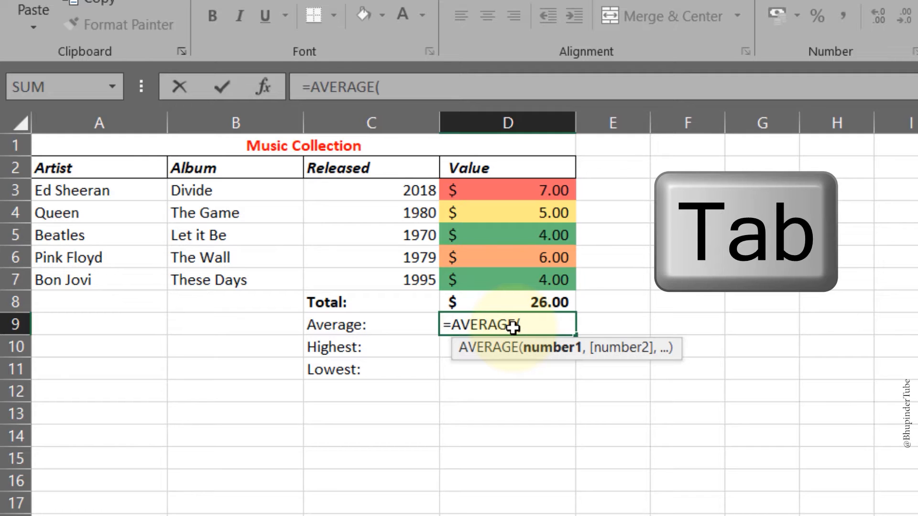
key("ctrl+v")
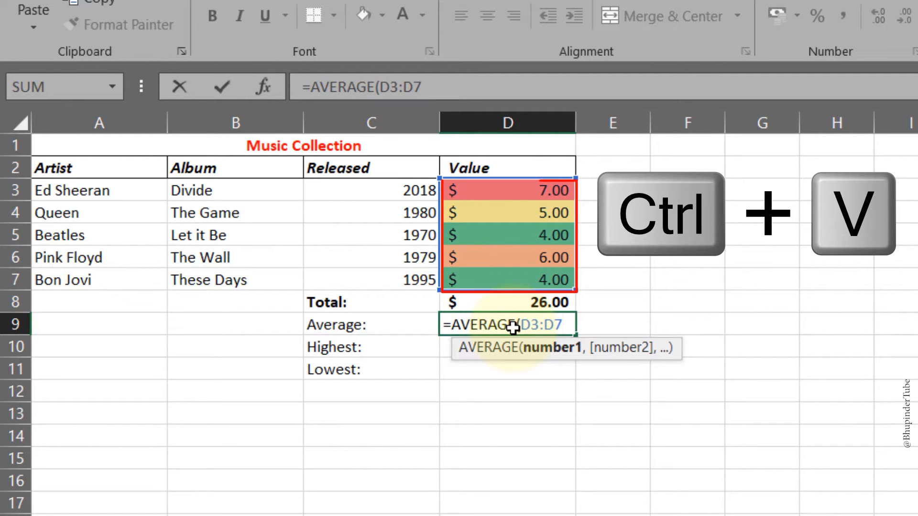
key("Return")
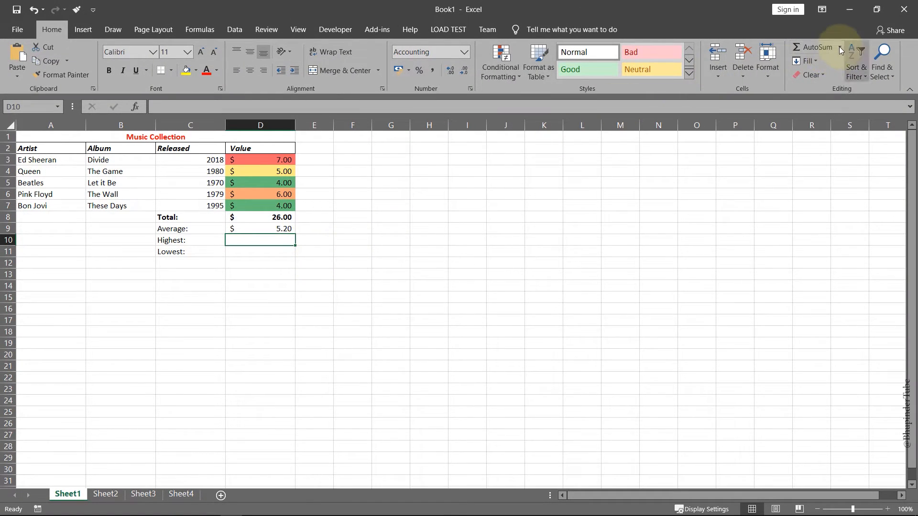
Step: Calculate the highest value in cell D10 with the MAX function over the range D3:D7
left_click(839, 46)
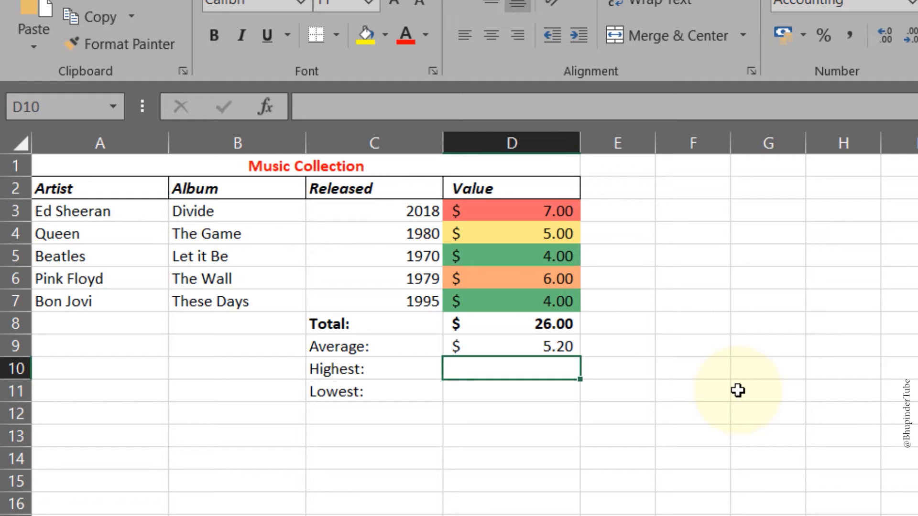
type("=")
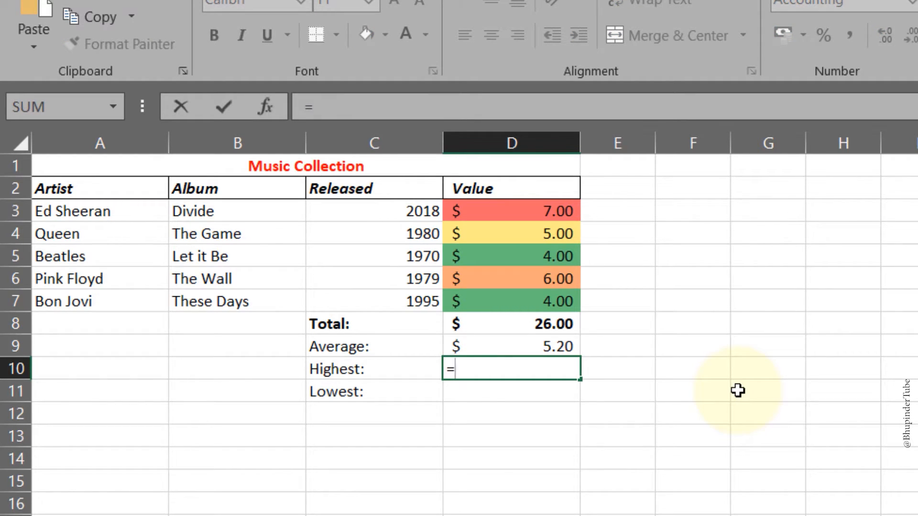
type("max")
key("Tab")
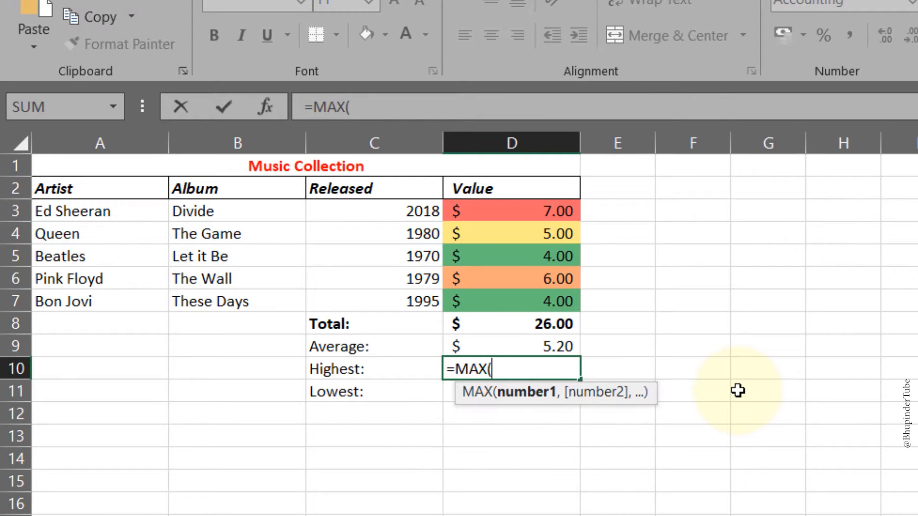
type("D3:D7")
key("Return")
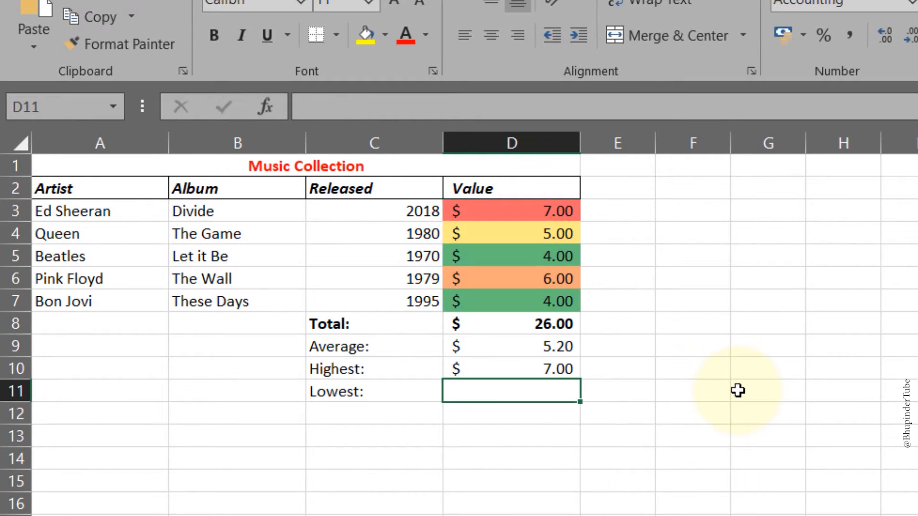
Step: Calculate the lowest value in cell D11 with the MIN function over the range D3:D7
type("=min")
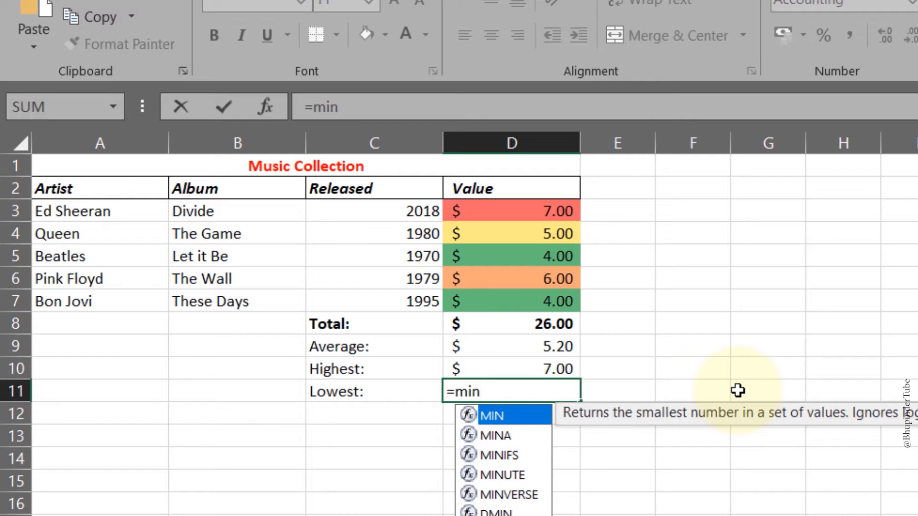
key("Tab")
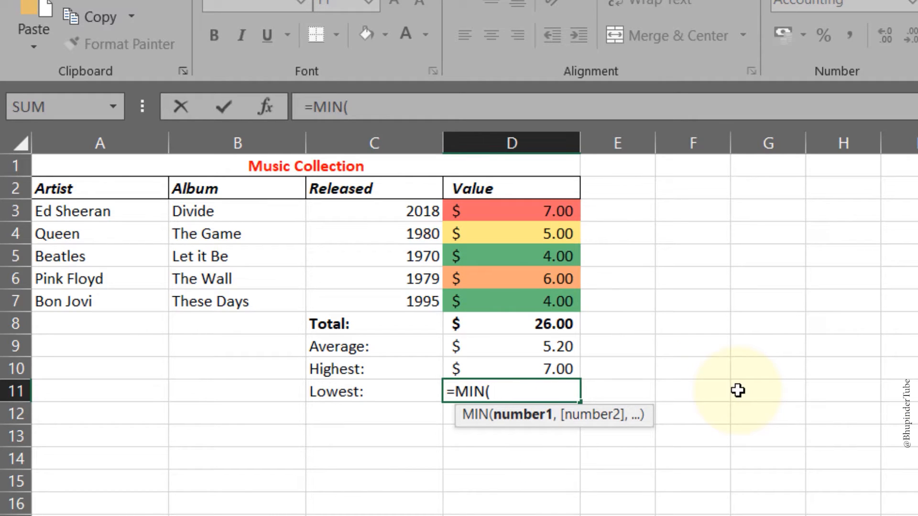
type("D3:D7")
key("Return")
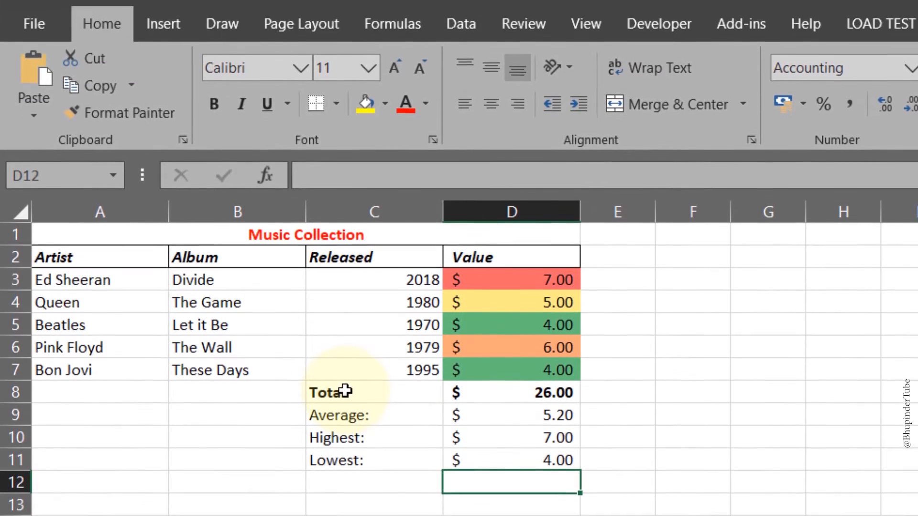
Step: Copy the formatting of the "Total:" label in C8 onto the range C9:D11 with Format Painter
left_click(383, 332)
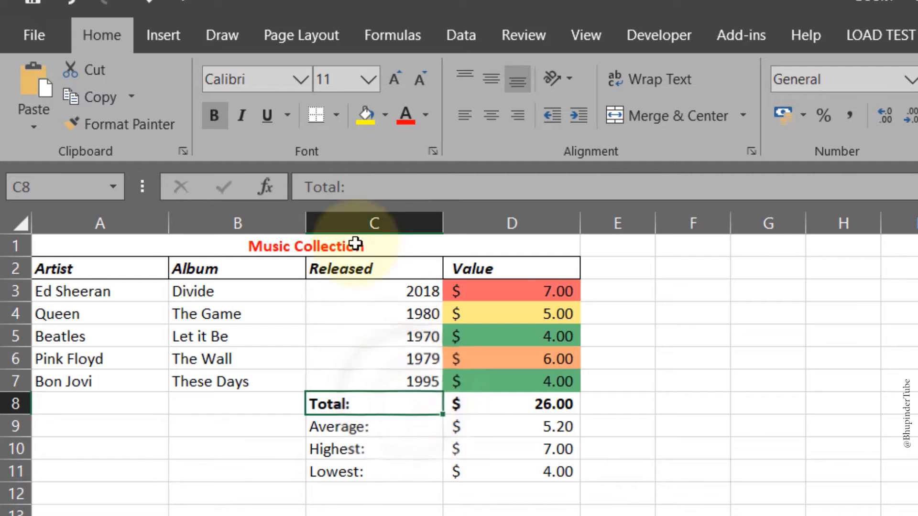
left_click(105, 125)
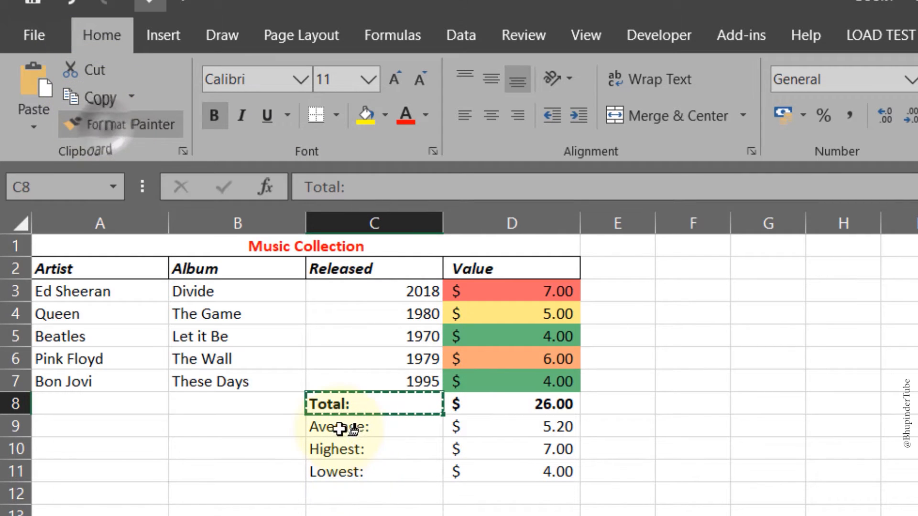
mouse_move(340, 428)
left_mouse_down()
mouse_move(493, 426)
mouse_move(540, 459)
mouse_move(542, 471)
left_mouse_up()
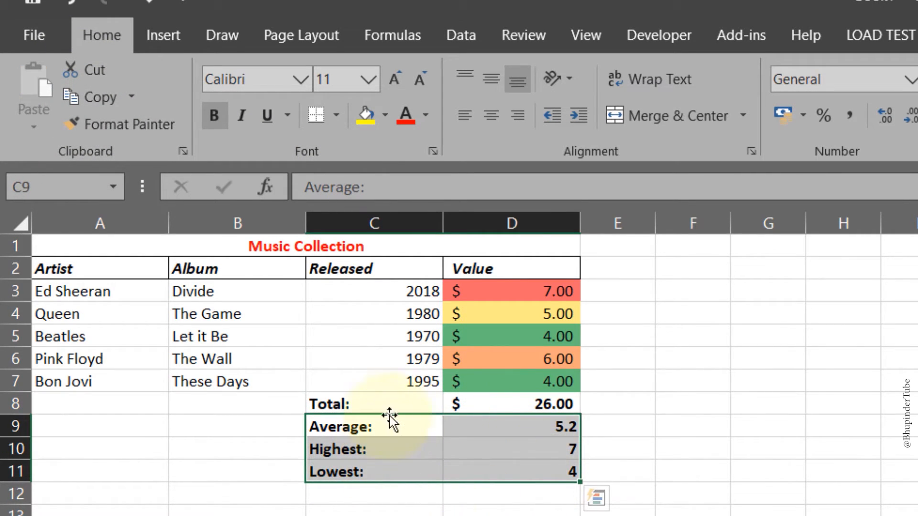
left_click(406, 406)
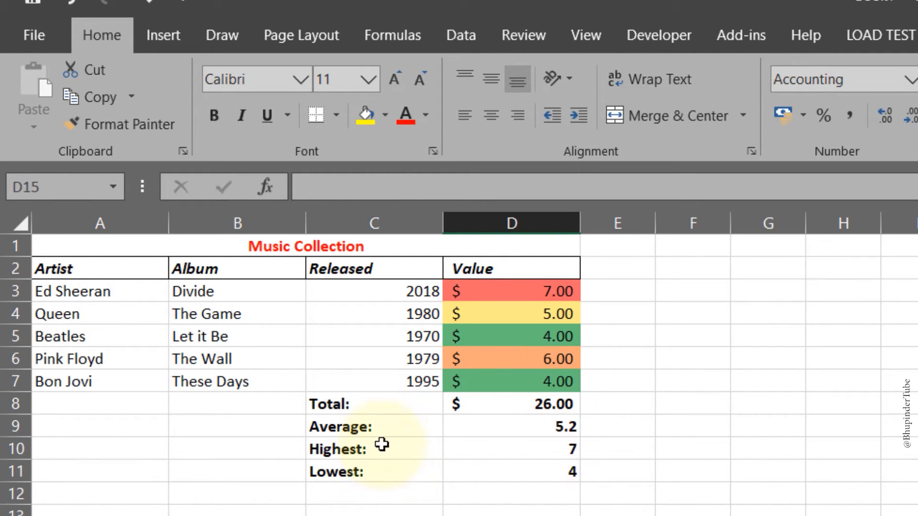
left_click(362, 405)
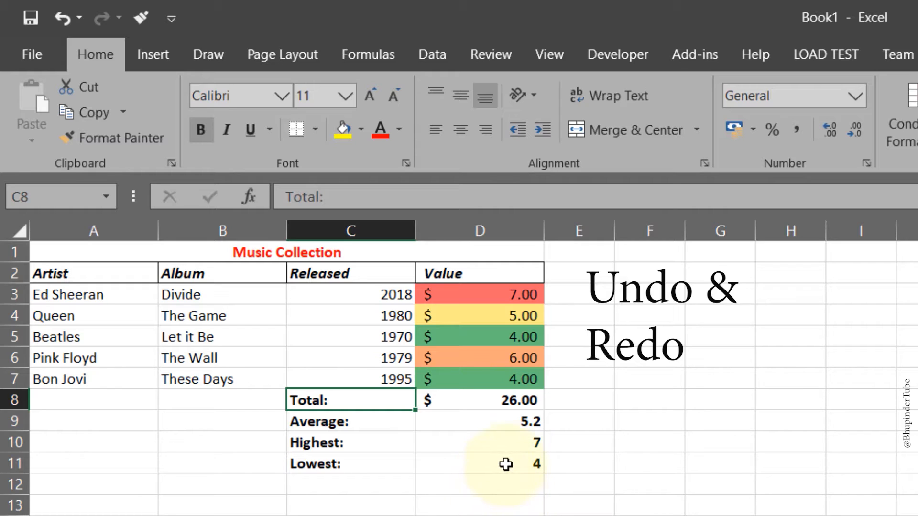
Step: Undo and redo the formatting painted onto C9:D11 several times, ending with it reapplied
left_click(64, 18)
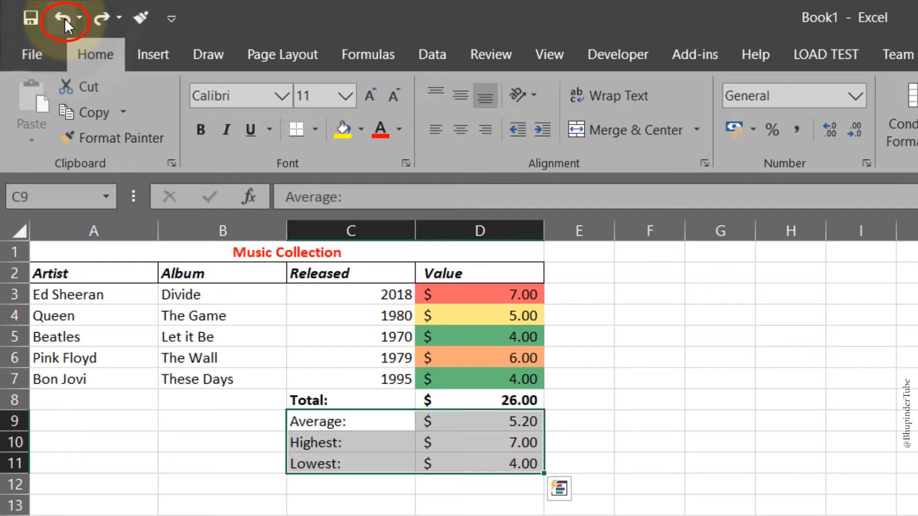
left_click(96, 17)
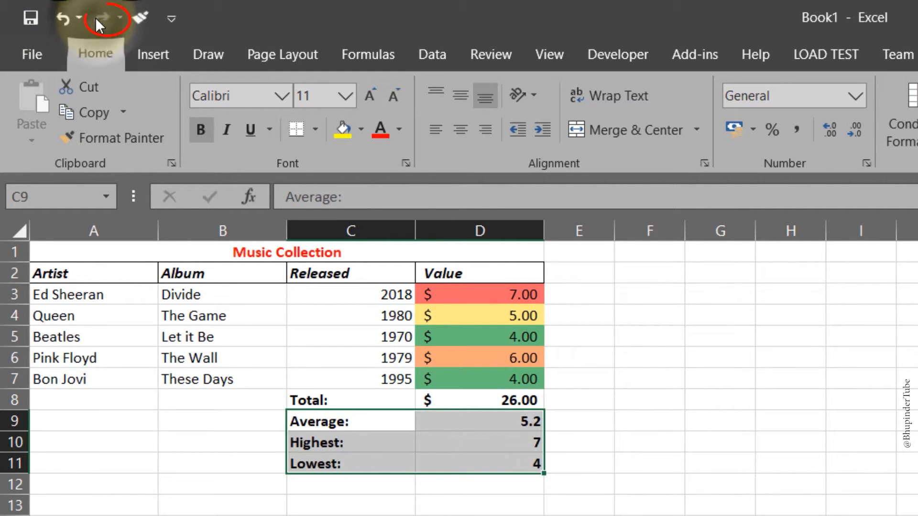
left_click(58, 13)
left_click(59, 13)
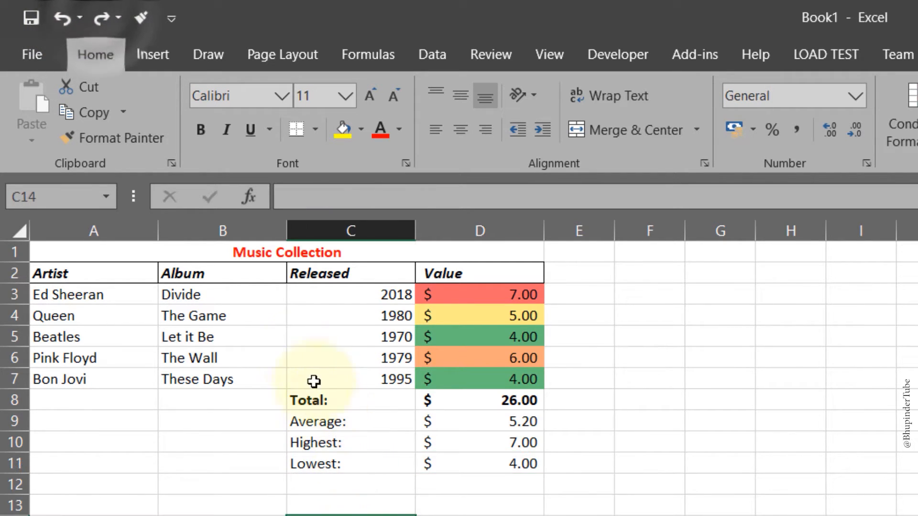
left_click(58, 17)
left_click(59, 17)
left_click(98, 22)
left_click(99, 22)
left_click(98, 22)
left_click(99, 22)
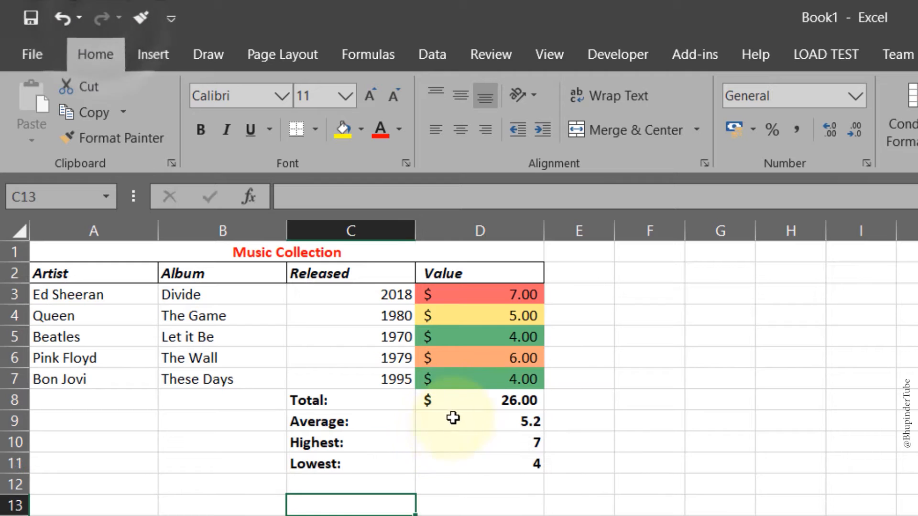
Step: Copy the bold accounting format of the total in D8 onto cells D9 to D11 with Format Painter
left_click(465, 404)
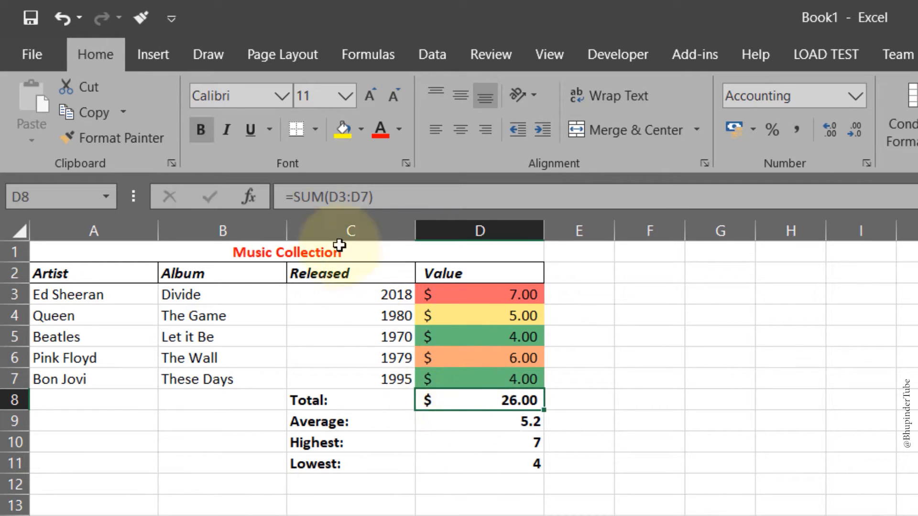
left_click(115, 138)
left_click_drag(521, 421, 521, 466)
left_click(497, 396)
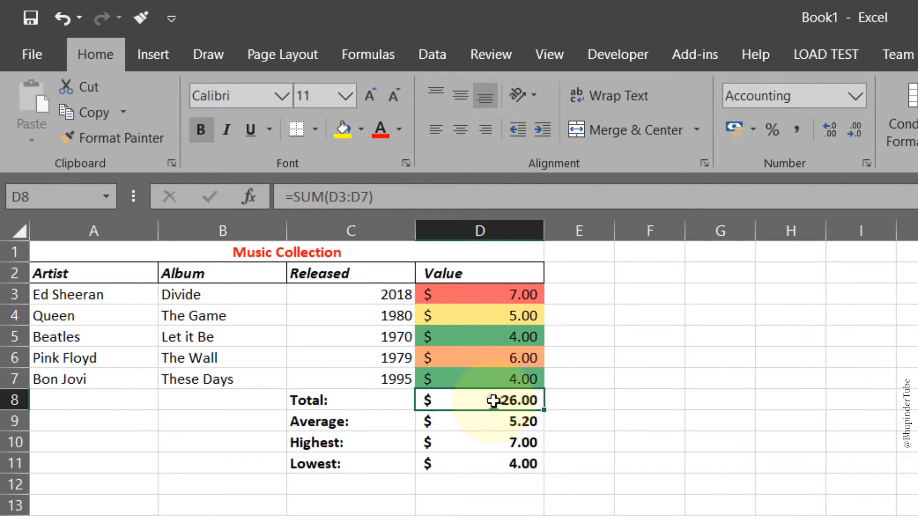
Step: Start a formula in D12, examine the categories and full function list in the Insert Function dialog, and cancel it
left_click(482, 486)
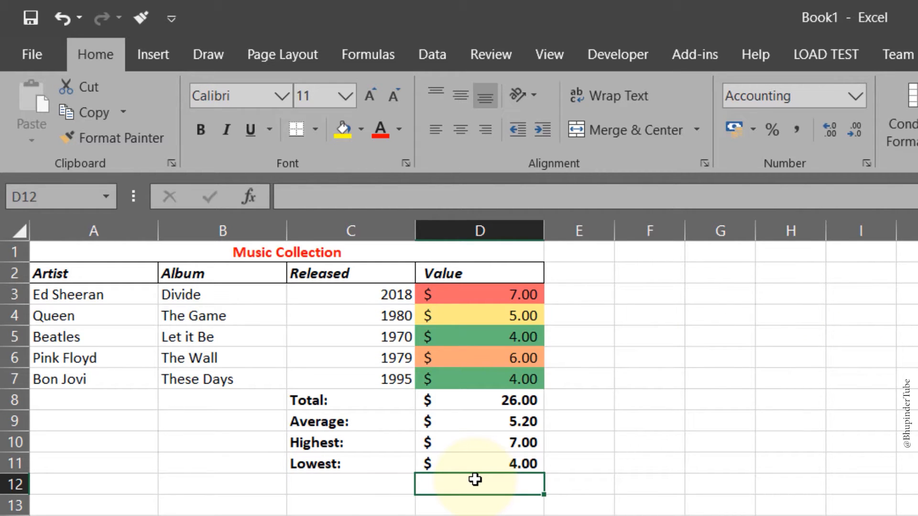
type("=")
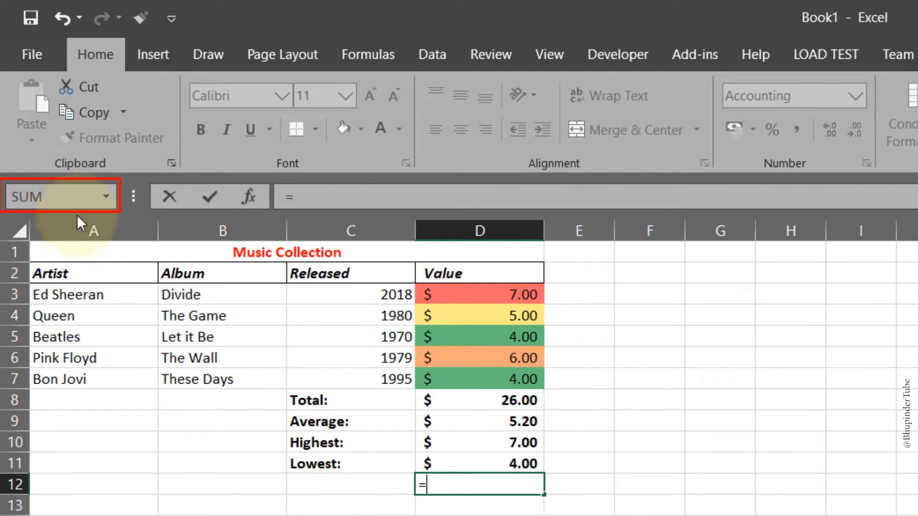
left_click(106, 197)
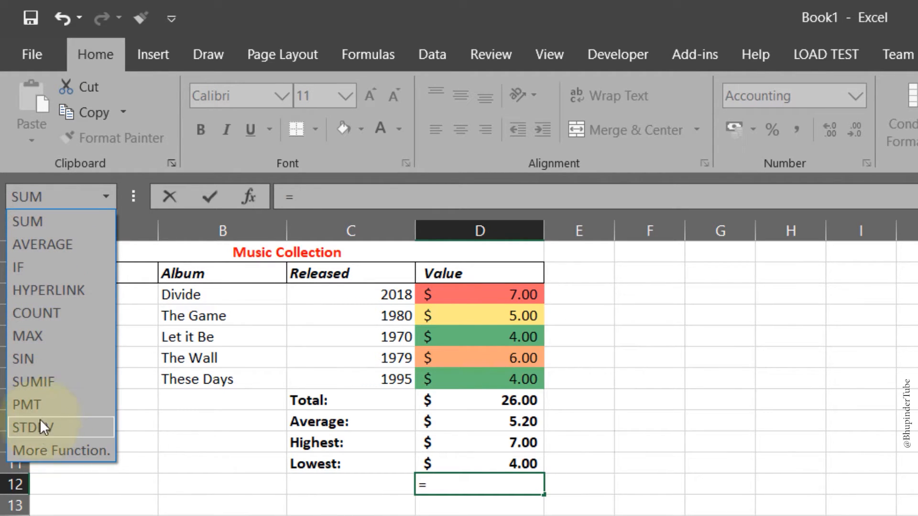
left_click(66, 451)
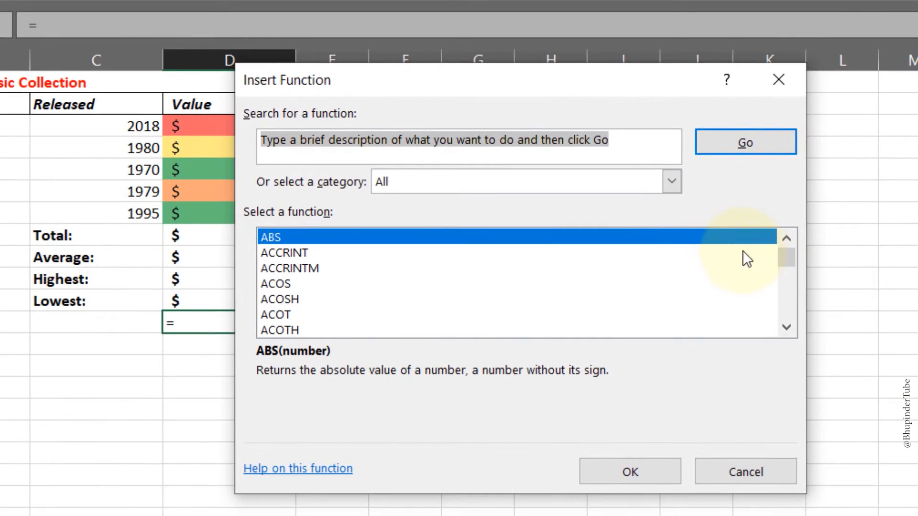
left_click(673, 183)
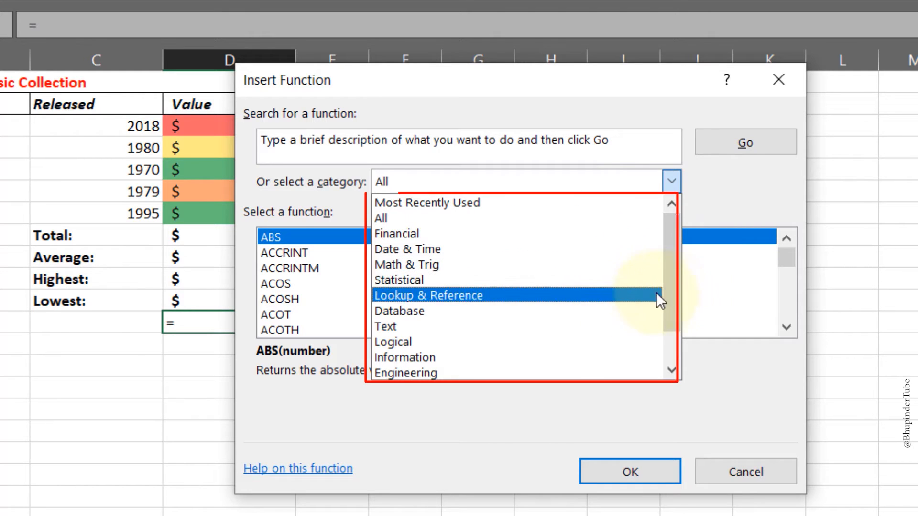
left_click(752, 198)
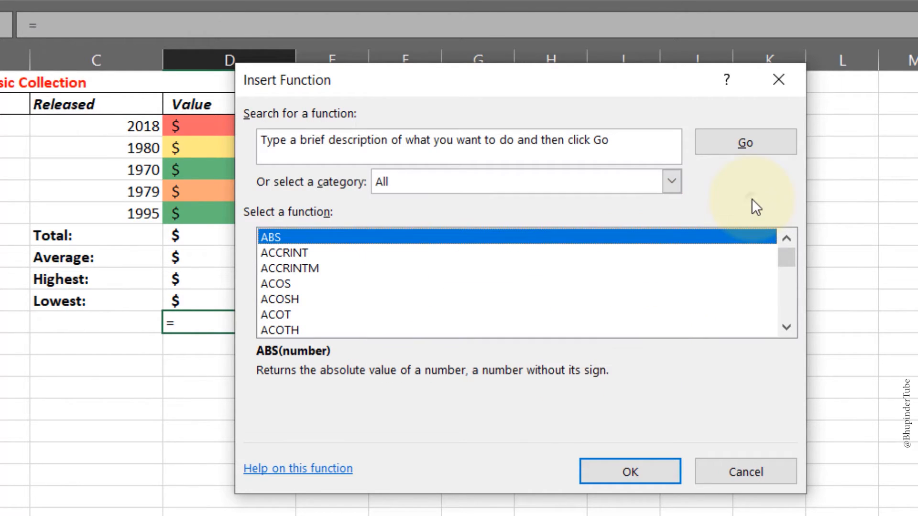
left_click_drag(786, 258, 769, 236)
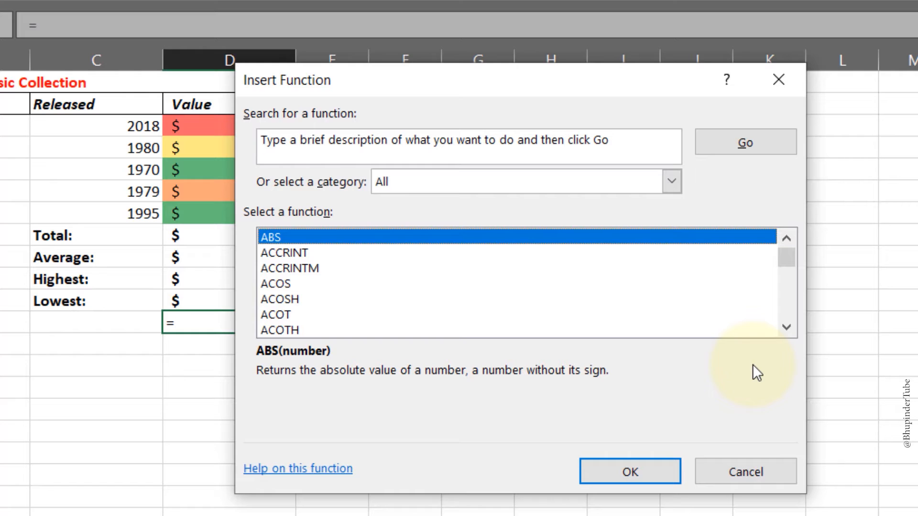
left_click(746, 472)
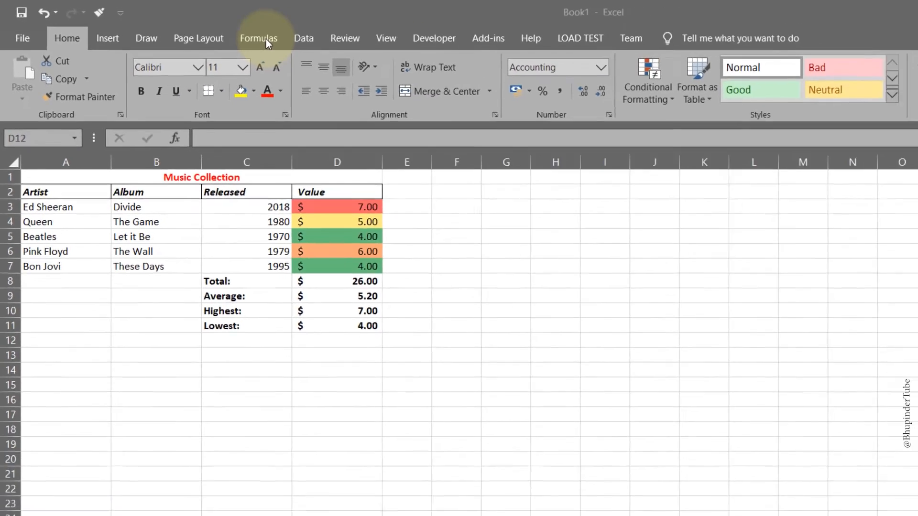
Step: Look through the Math & Trig functions in the function library and search the Insert Function dialog for "count"
left_click(390, 58)
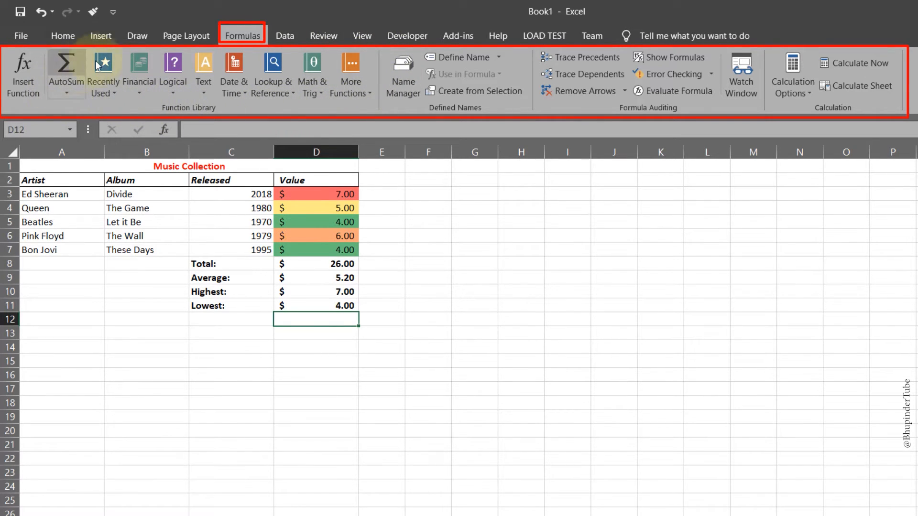
left_click(310, 70)
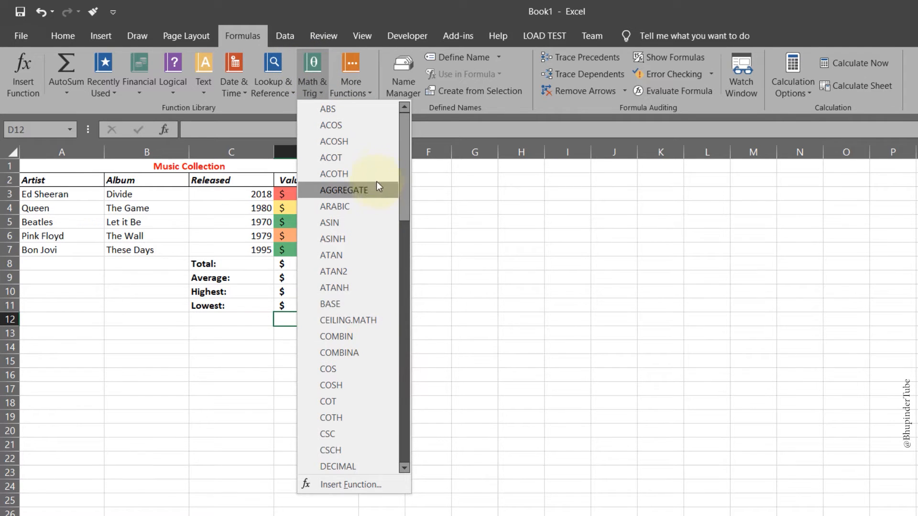
left_click_drag(402, 182, 405, 411)
left_click(343, 486)
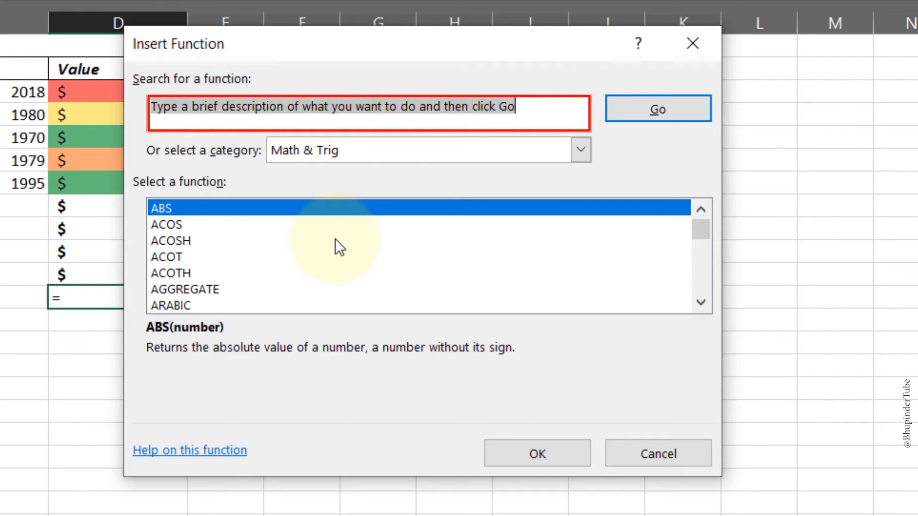
type("count")
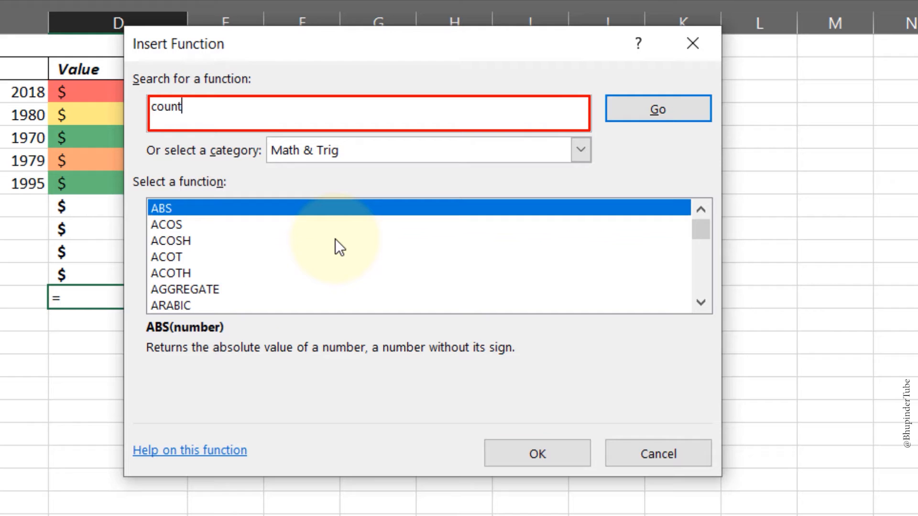
key("Return")
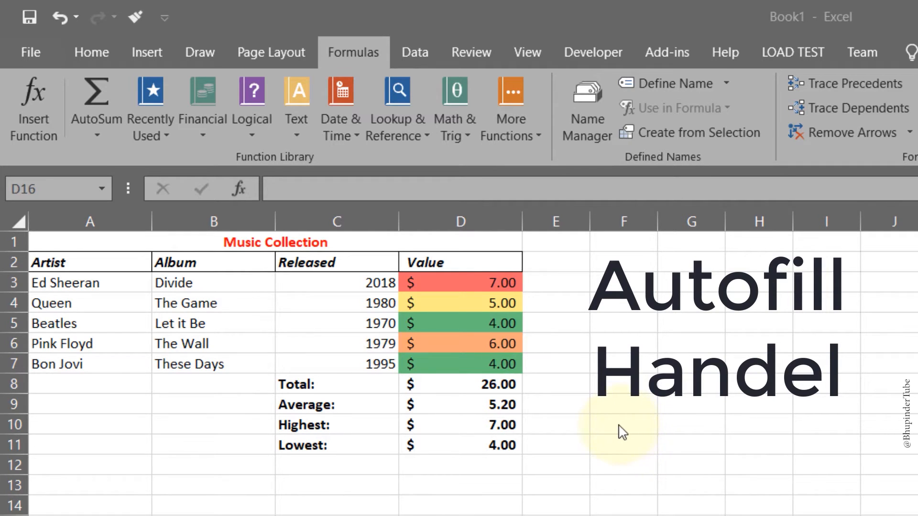
Step: Autofill the value of cell D4 across row 4 through cell J4
left_click(508, 464)
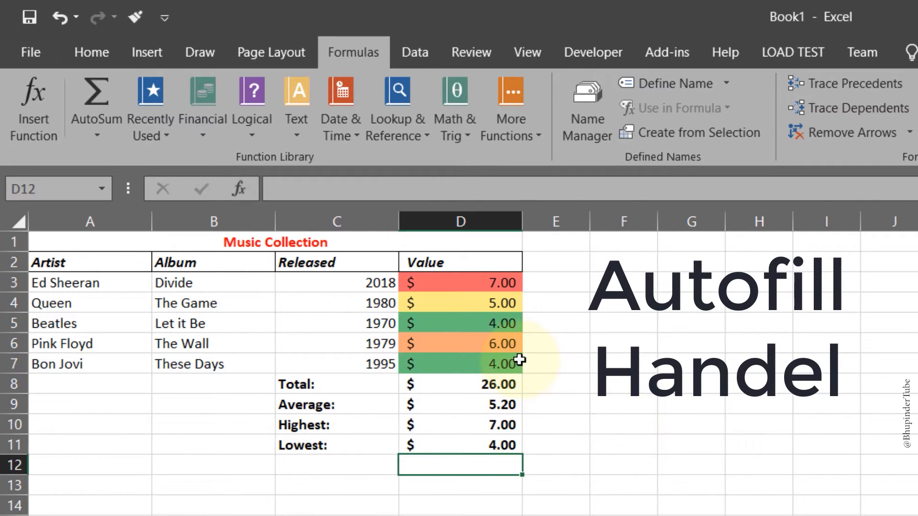
left_click(499, 302)
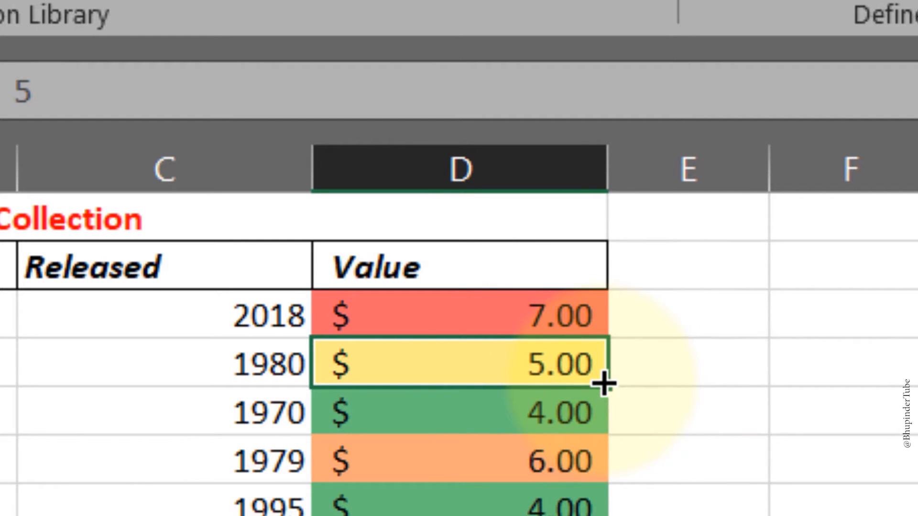
left_click_drag(604, 384, 719, 387)
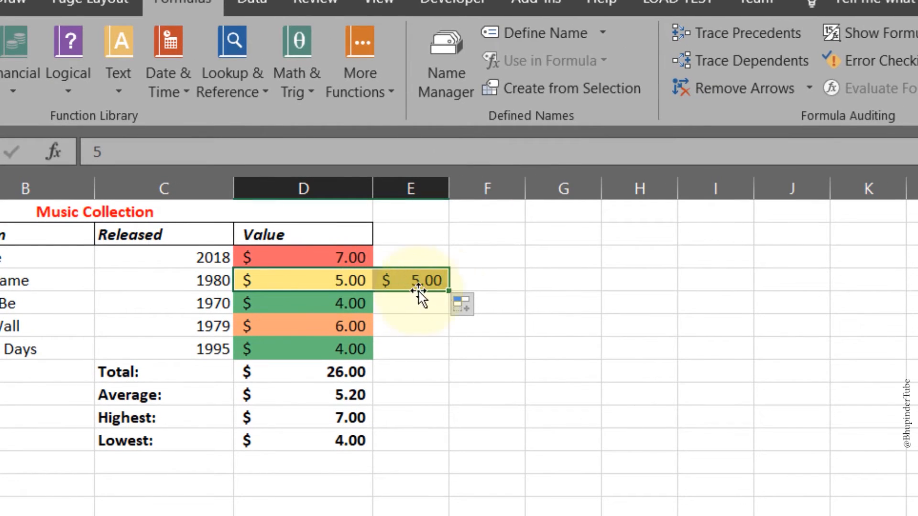
left_click_drag(452, 292, 816, 289)
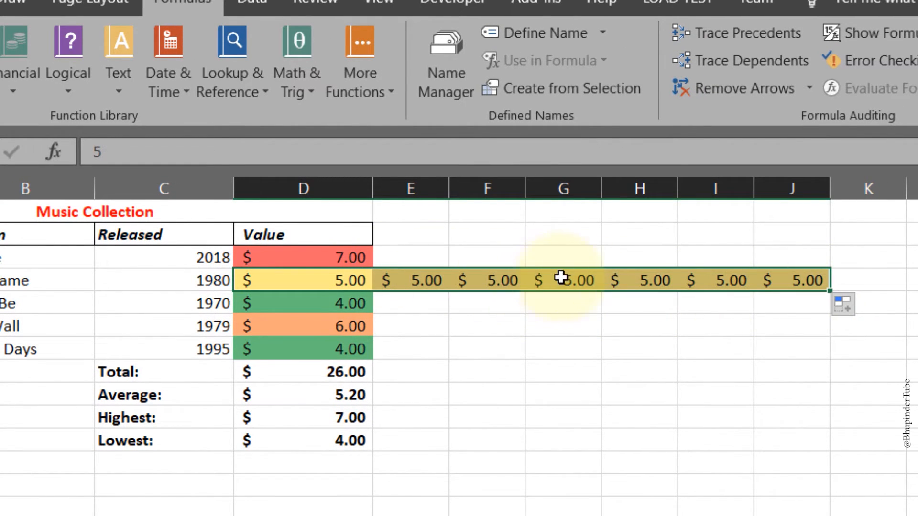
Step: Autofill the value of D5 across into E5 and the value of E4 up into E3
left_click(353, 305)
left_click_drag(372, 314, 445, 256)
left_click(430, 283)
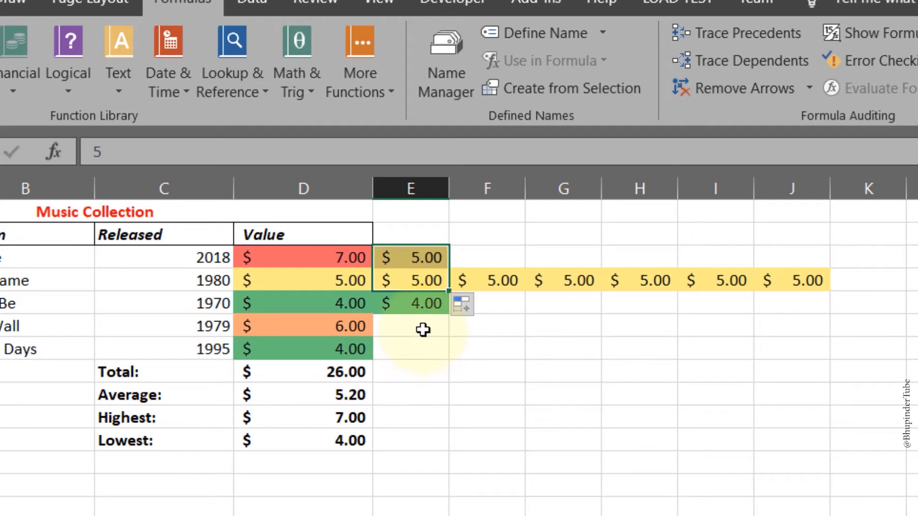
Step: Extend the number pattern of cells E4:E5 down through cell E7 with autofill
left_click(422, 328)
left_click_drag(415, 283, 415, 306)
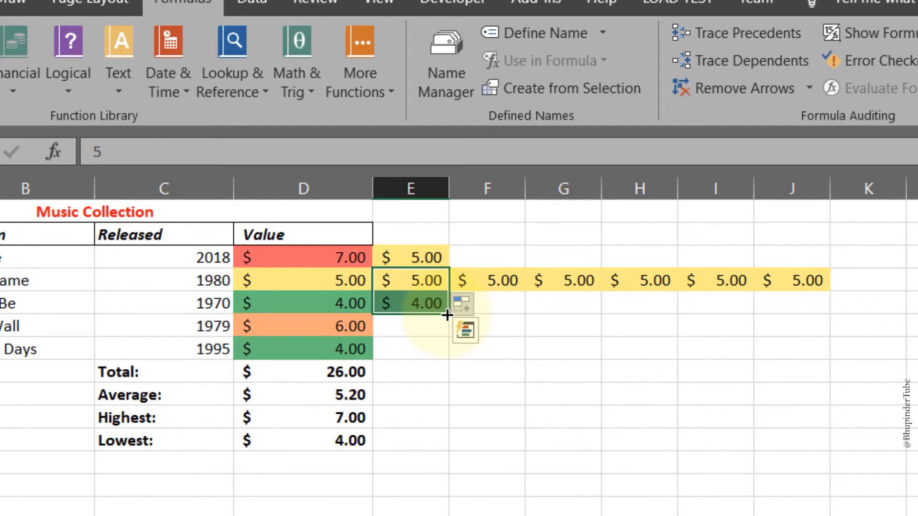
left_click_drag(447, 315, 437, 359)
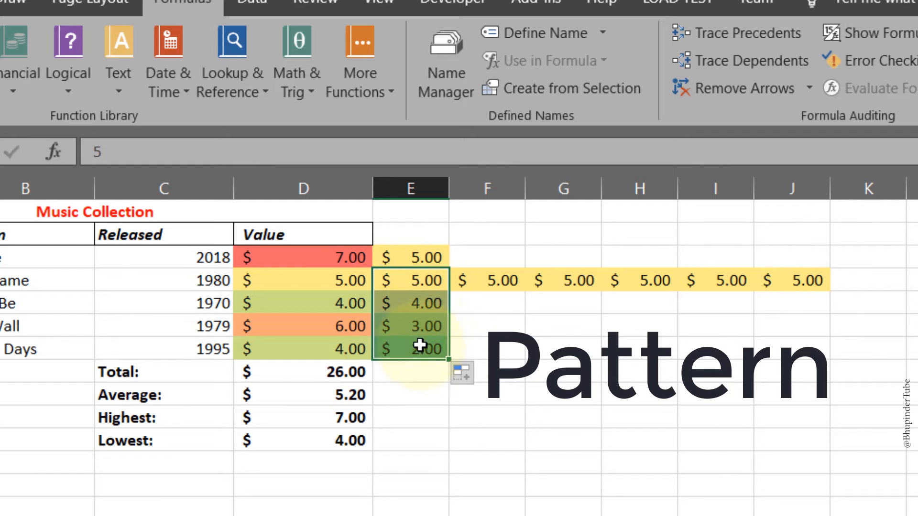
left_click(423, 293)
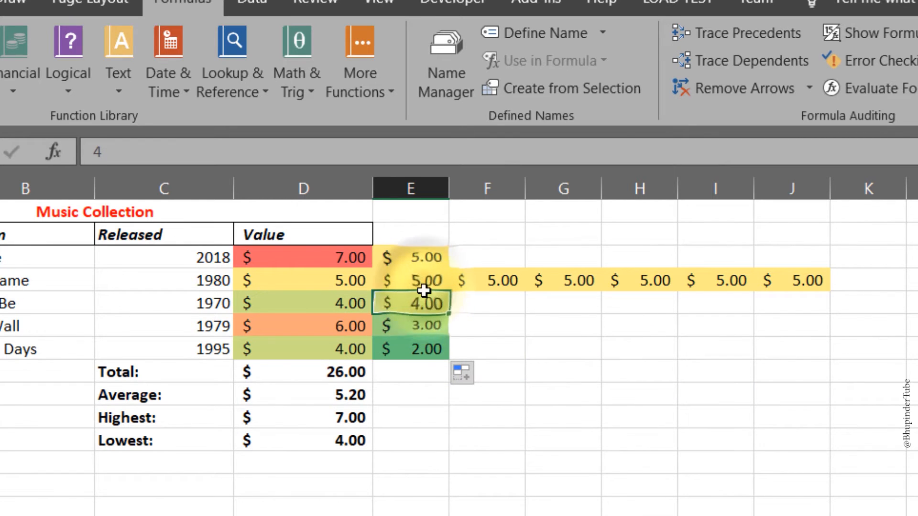
Step: Clear cells F4:J4 by autofilling the blank cell K4 back across row 4 to F4
left_click(431, 282)
left_click(421, 332)
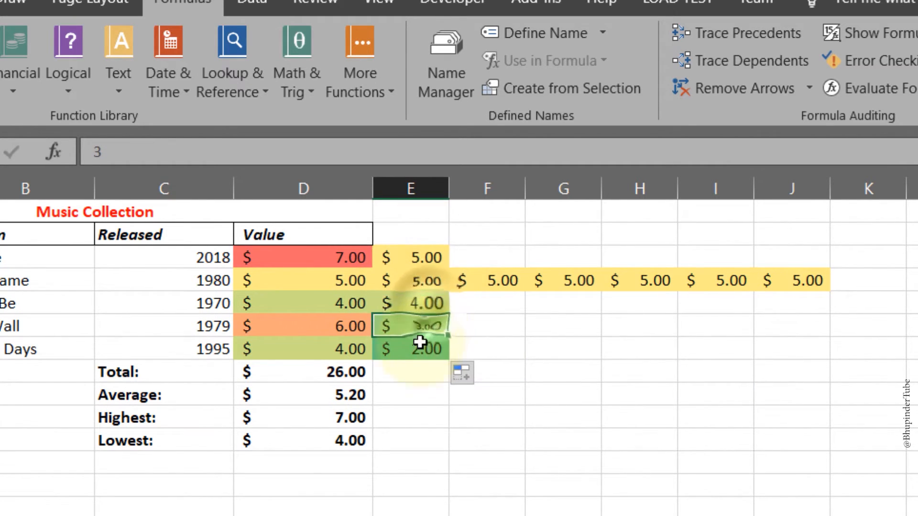
left_click(420, 342)
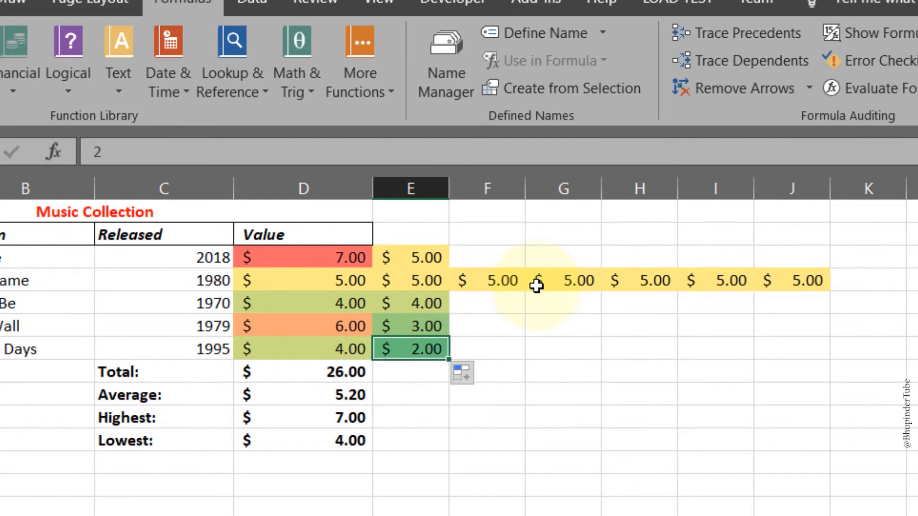
left_click(903, 288)
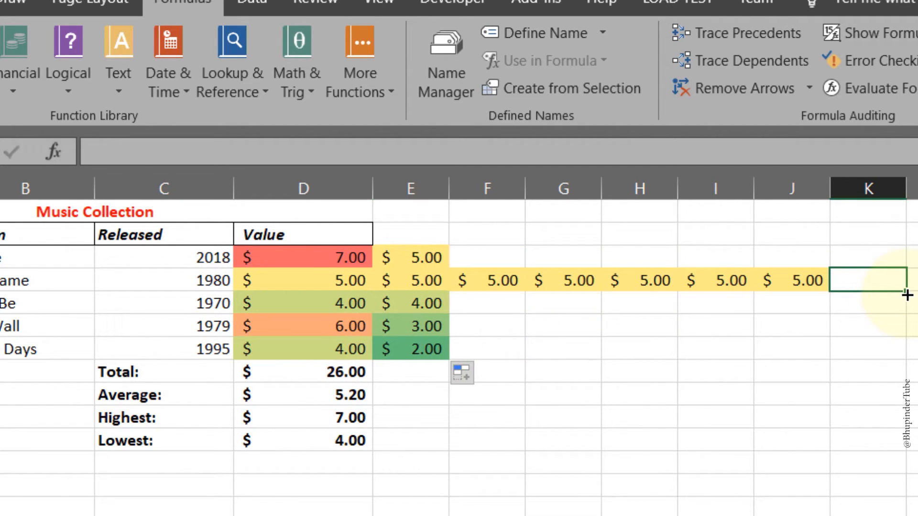
left_click_drag(907, 293, 478, 234)
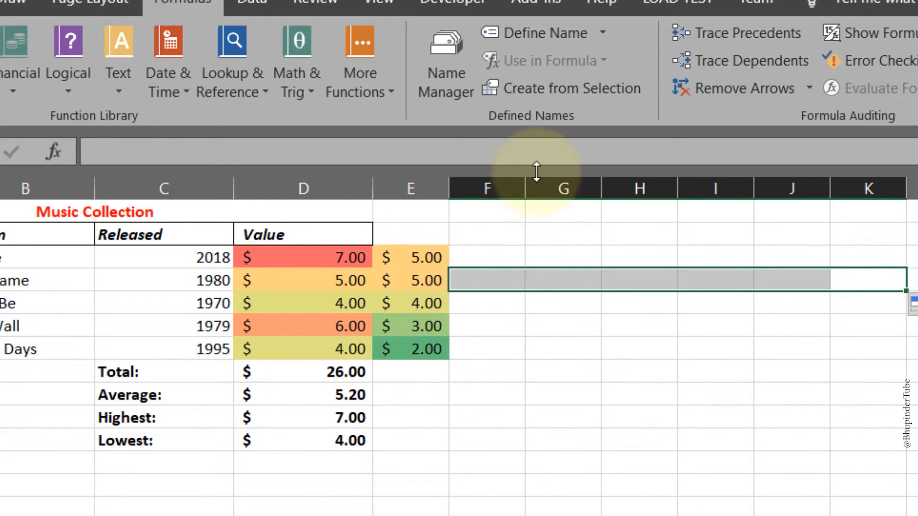
Step: Autofill the summary formulas of D8:D11 across into column E and check the copied total and average formulas
left_click(438, 366)
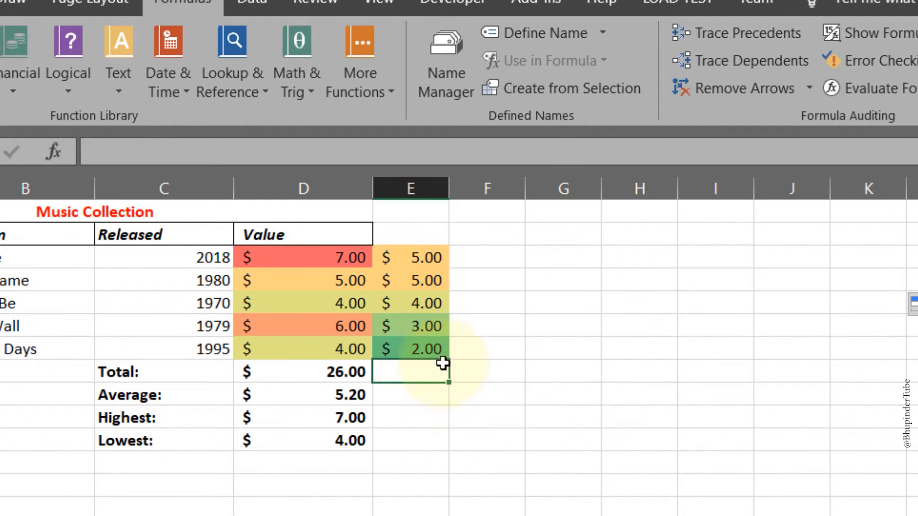
left_click(341, 371)
left_click_drag(340, 370, 338, 440)
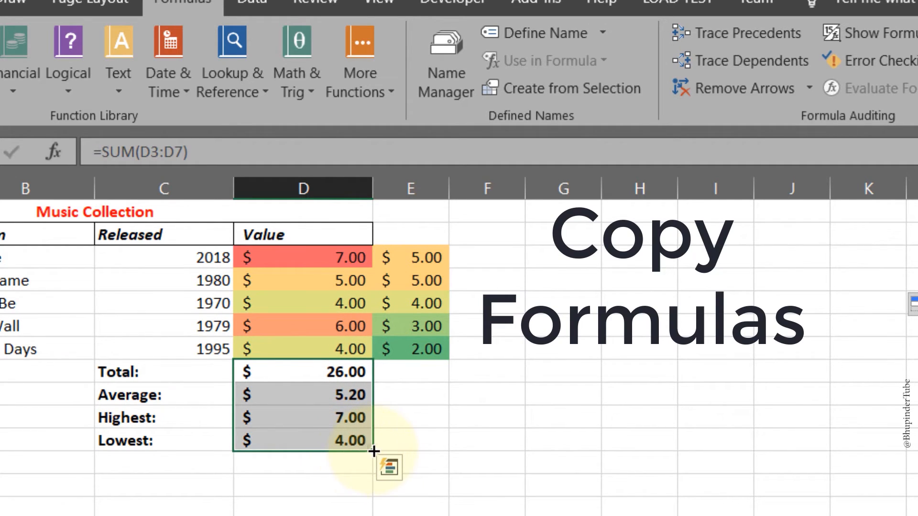
left_click_drag(374, 452, 432, 449)
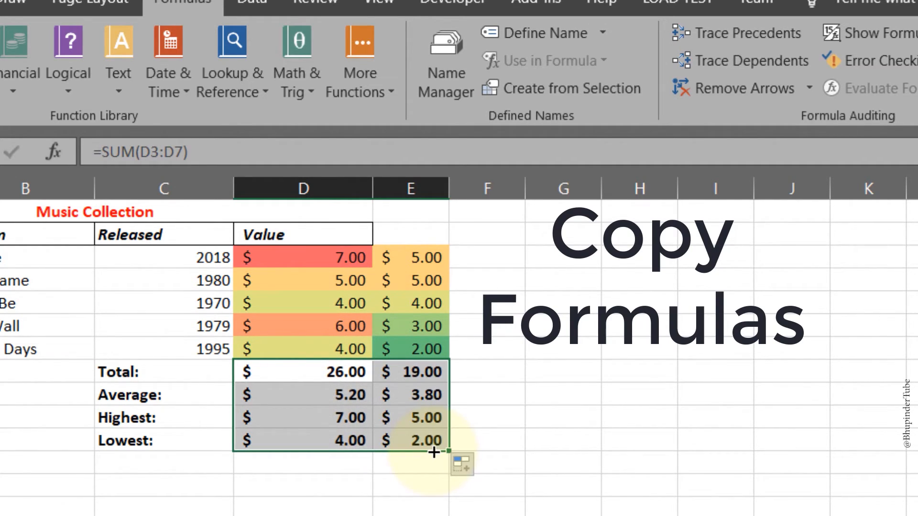
left_click(429, 373)
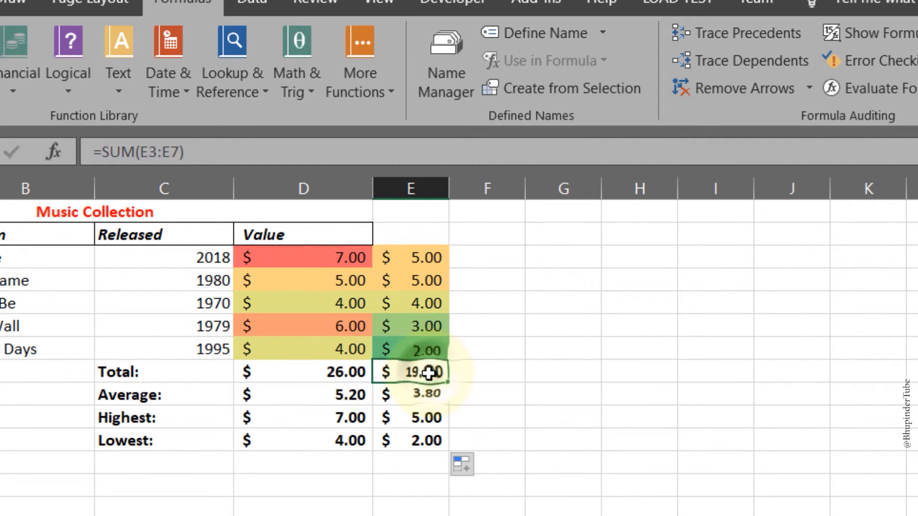
double_click(423, 394)
key("Escape")
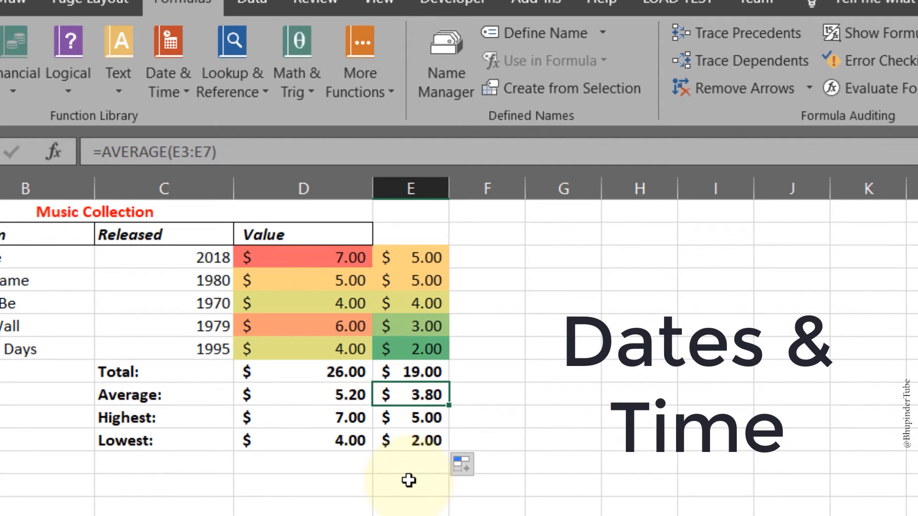
Step: Enter "january" in cell F3 and autofill the month series down through F7
left_click(482, 259)
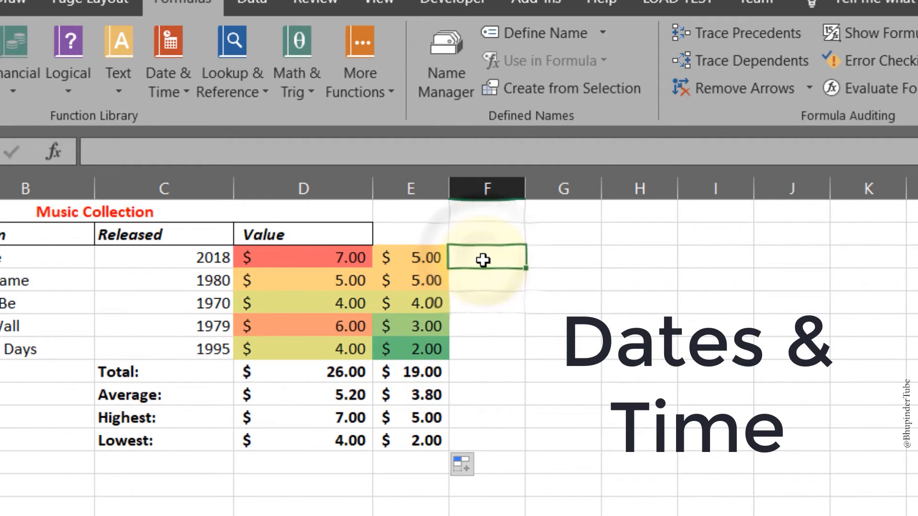
type("january")
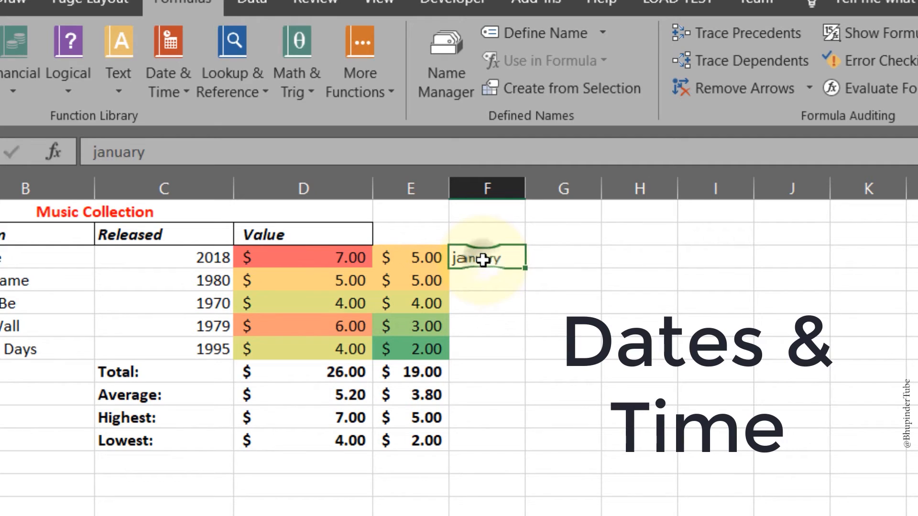
key("ctrl+Return")
left_click_drag(525, 269, 528, 362)
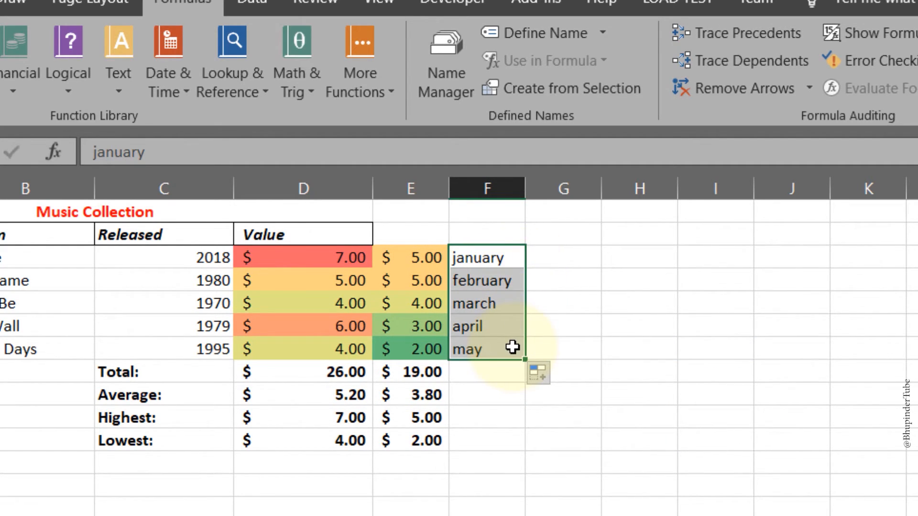
Step: Enter "monday" in cell G3 and autofill the weekday series down through G7
left_click(558, 258)
type("mo")
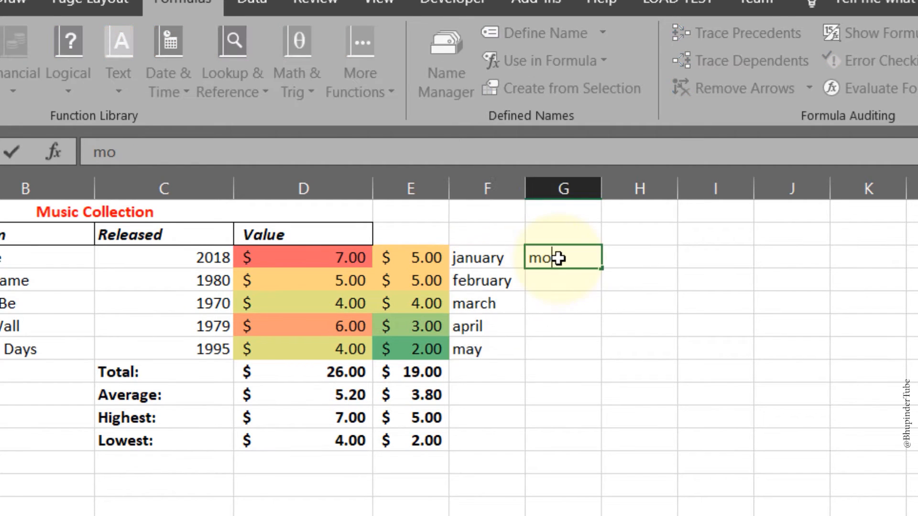
type("nday")
key("ctrl+Return")
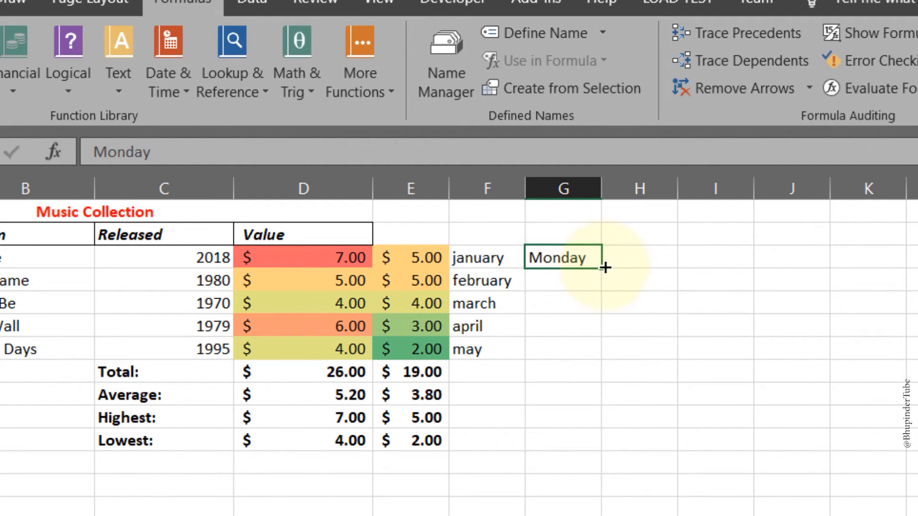
left_click_drag(602, 268, 605, 368)
Step: Enter the date 1-1 in cell H3 and autofill consecutive dates down through H7
left_click(641, 261)
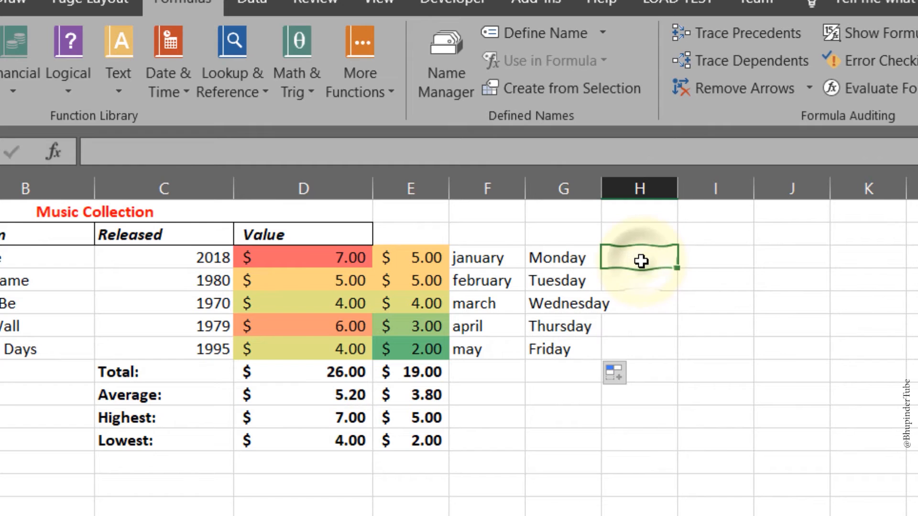
type("1-")
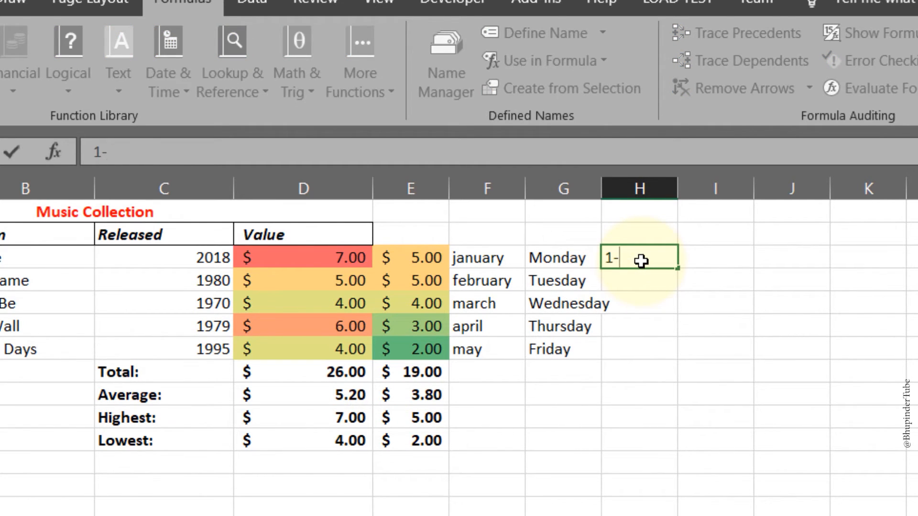
type("1")
key("ctrl+Return")
left_click_drag(677, 268, 676, 363)
Step: Enter 1:00 PM in cell I3 and autofill the hourly times down through I7
left_click(735, 265)
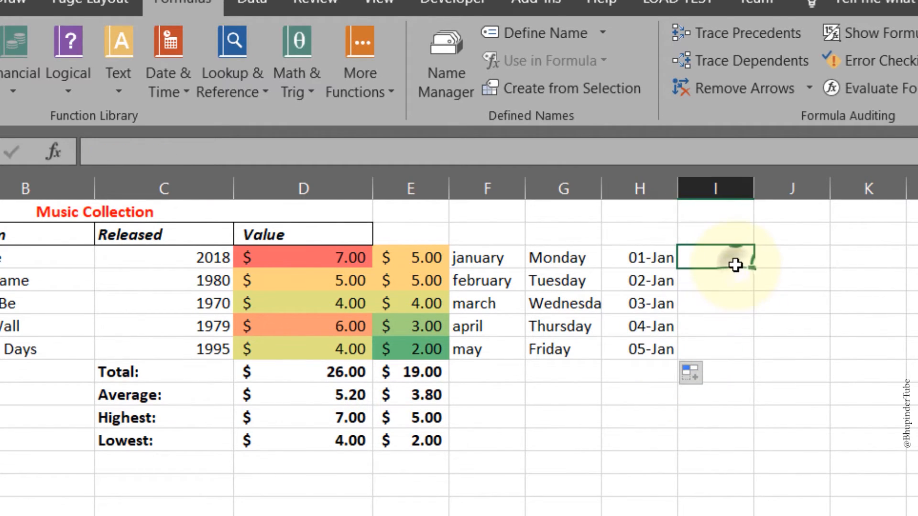
type("1:")
type("00 PM")
key("ctrl+Return")
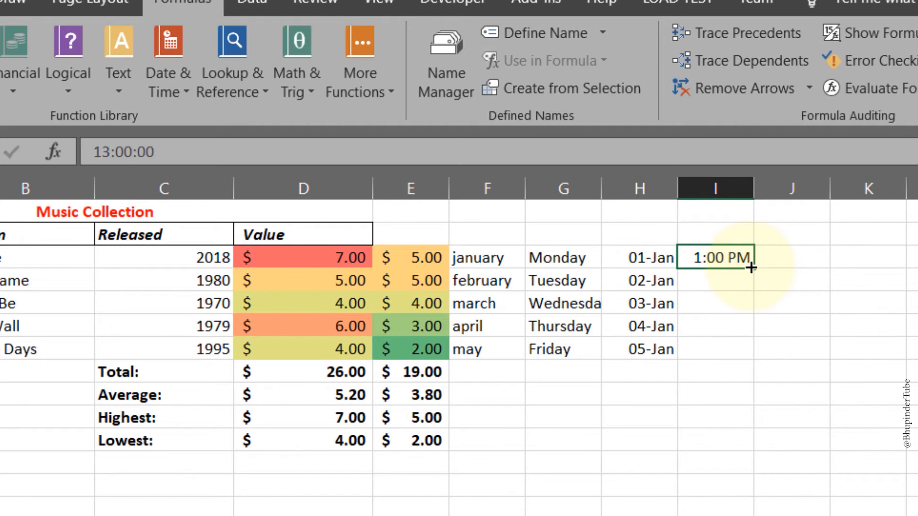
left_click_drag(752, 268, 754, 356)
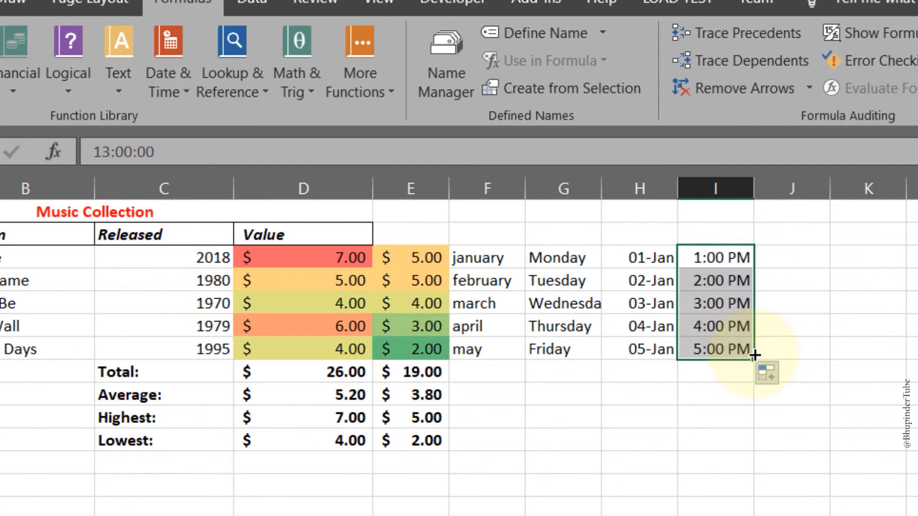
Step: Clear the contents of columns F through I and of column E
left_click_drag(487, 189, 719, 191)
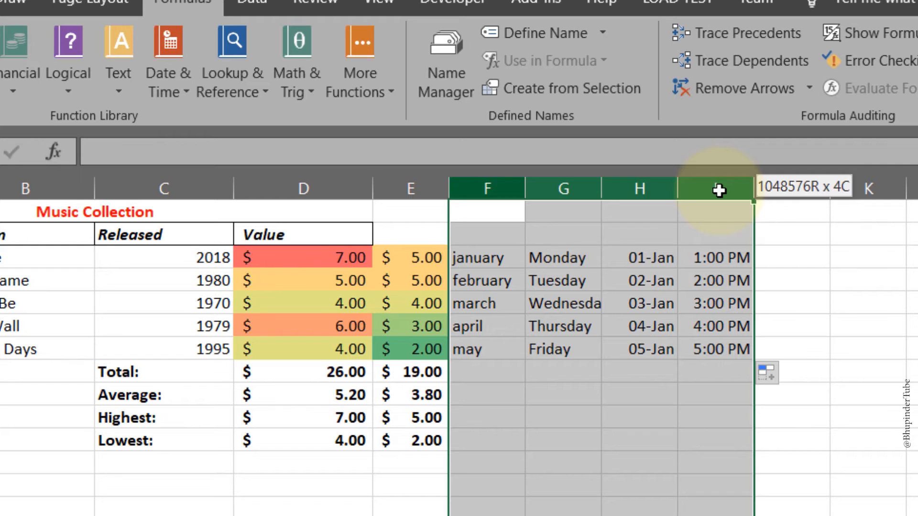
right_click(719, 189)
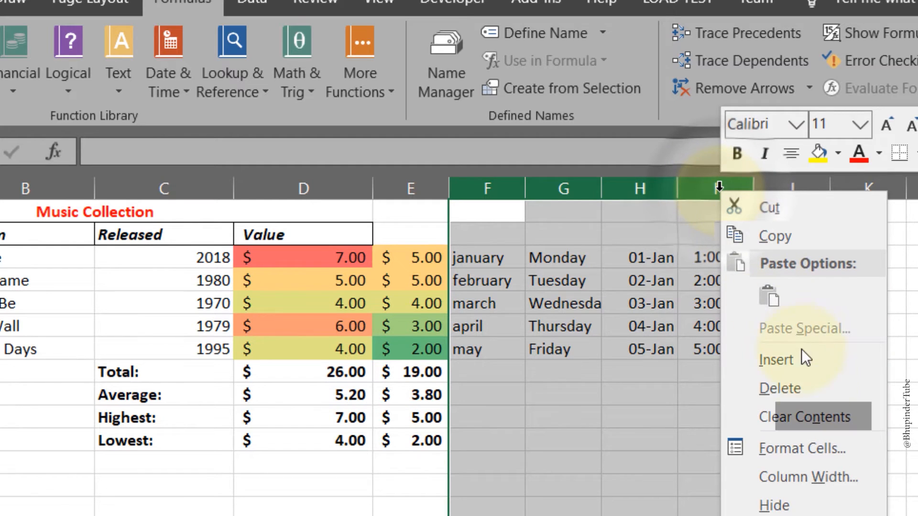
left_click(821, 420)
left_click(411, 189)
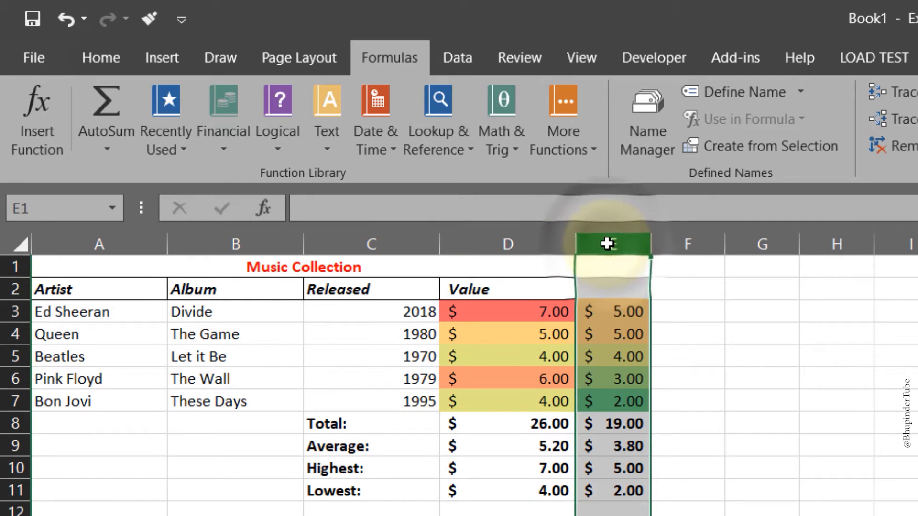
key("Delete")
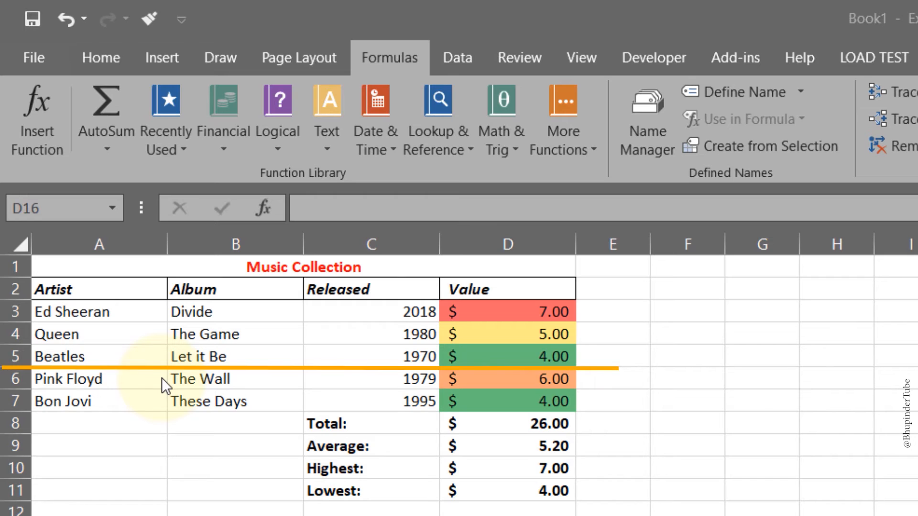
Step: Insert a blank row above the Pink Floyd row and autofill the Beatles entry from A5:D5 into it
left_click(14, 379)
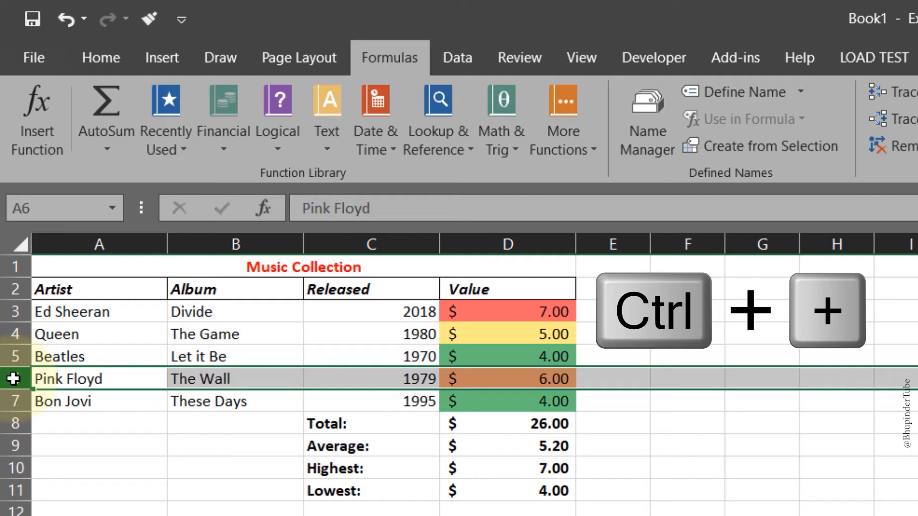
key("ctrl+plus")
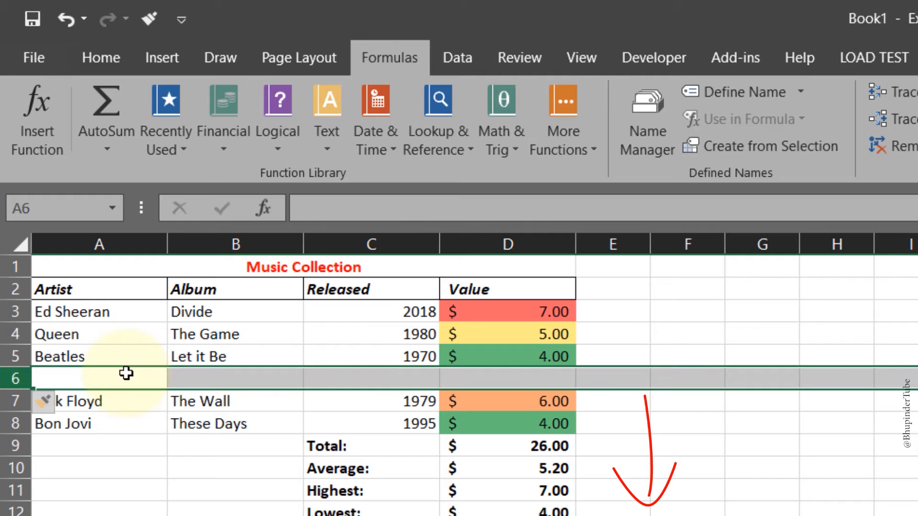
left_click_drag(67, 359, 526, 354)
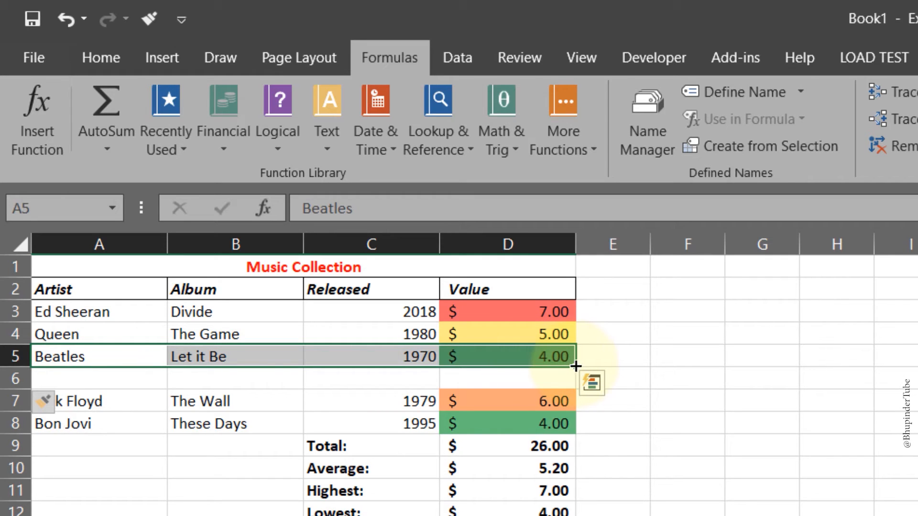
left_click_drag(576, 367, 571, 392)
Step: Change the copied Beatles entry in row 6 to the album "Help!" with release year 1965
left_click(143, 384)
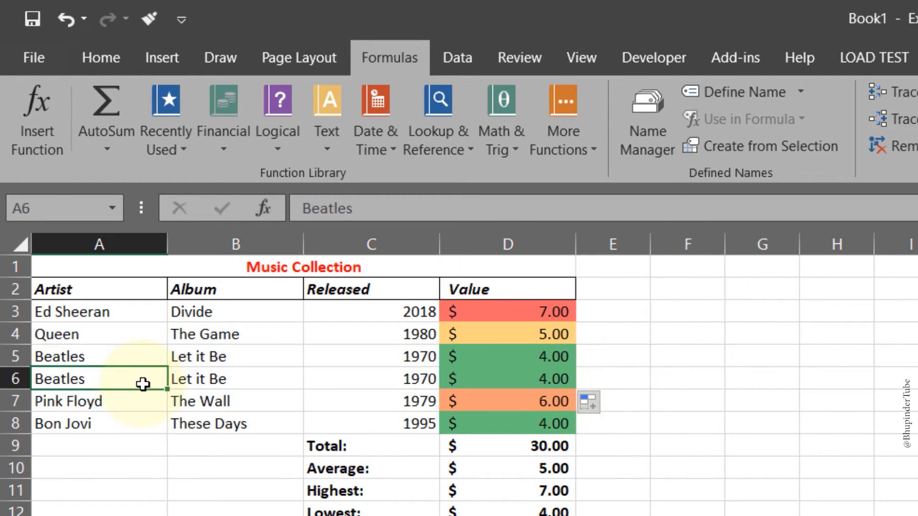
left_click(230, 377)
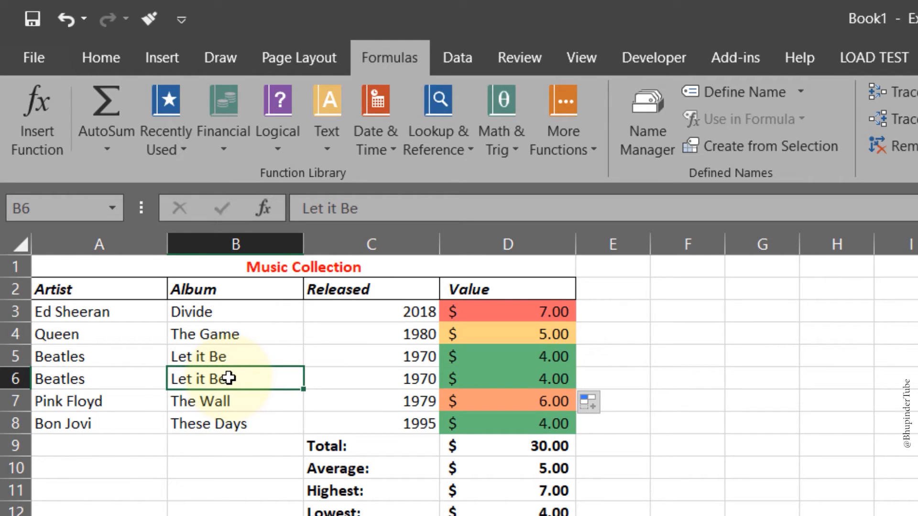
type("Help!")
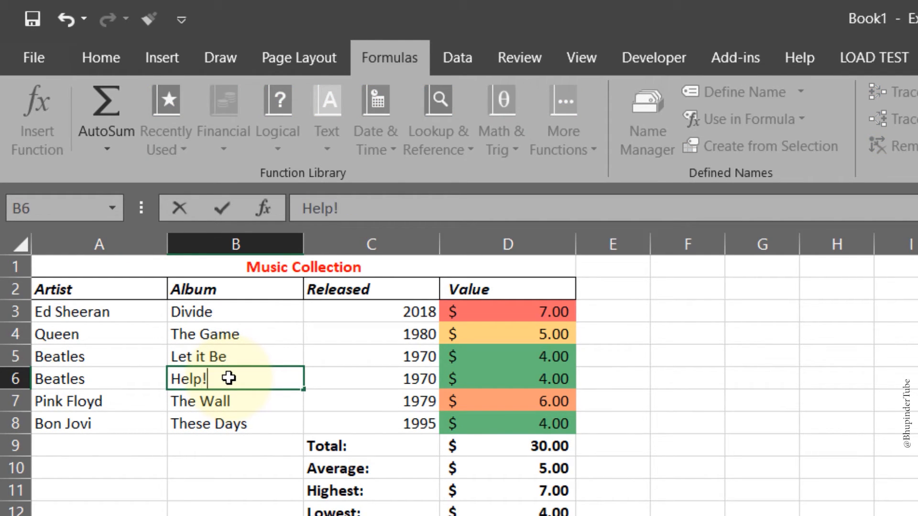
key("Tab")
type("1")
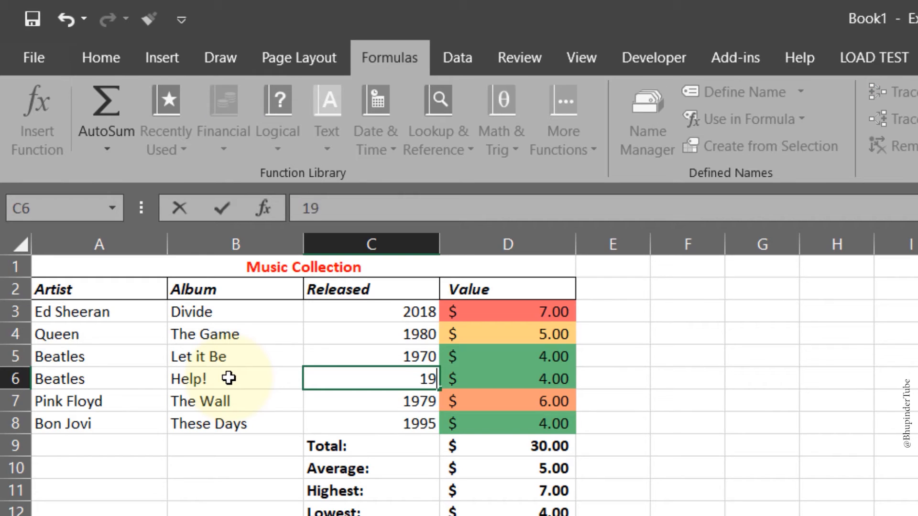
key("Tab")
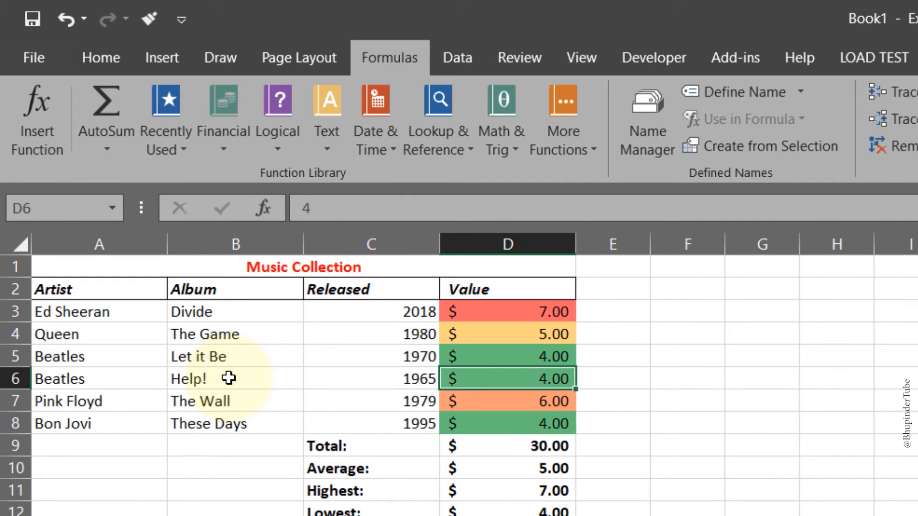
key("Return")
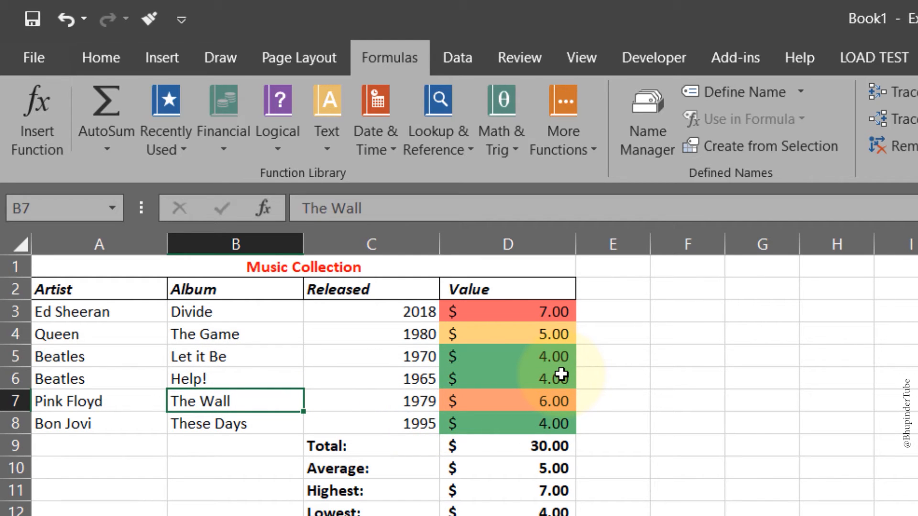
Step: Check the cell ranges used by the Total and Average formulas in D9 and D10
left_click(497, 446)
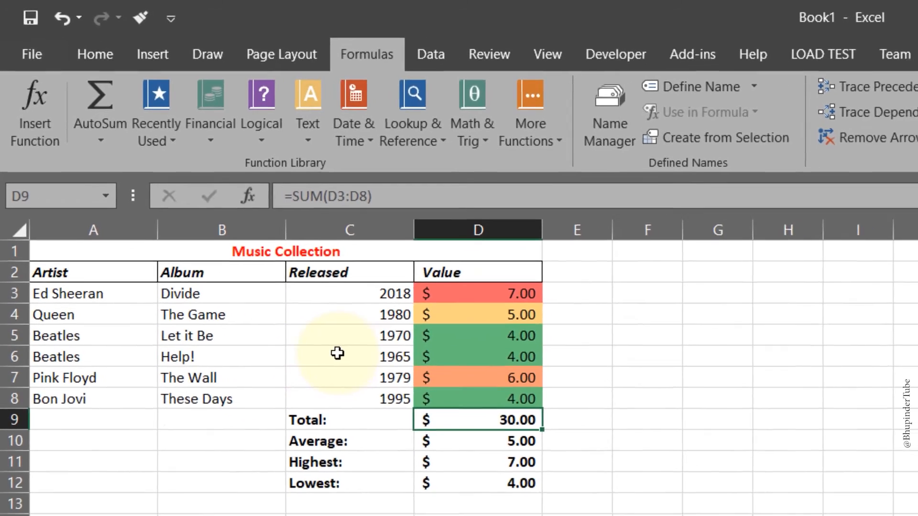
double_click(497, 420)
double_click(497, 440)
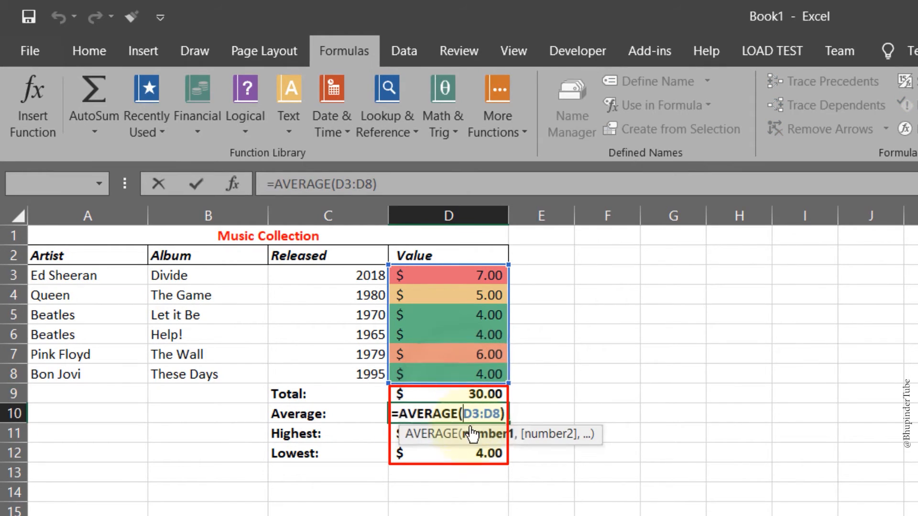
key("Escape")
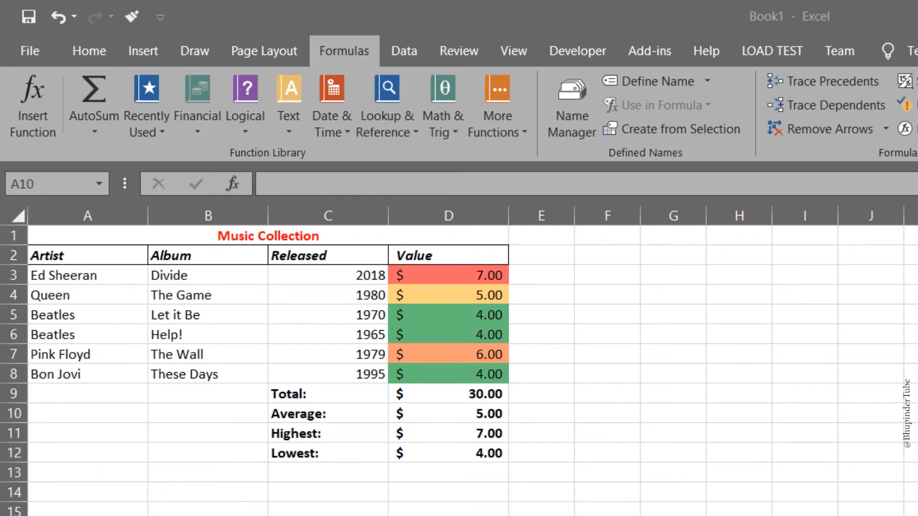
Step: Sort the album rows alphabetically by artist, from A to Z
scroll(139, 435, "down", 14)
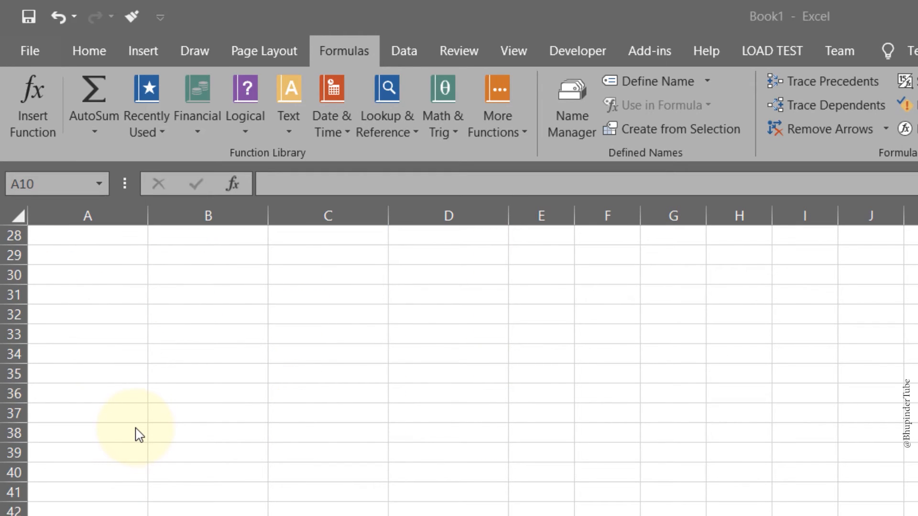
scroll(139, 435, "up", 14)
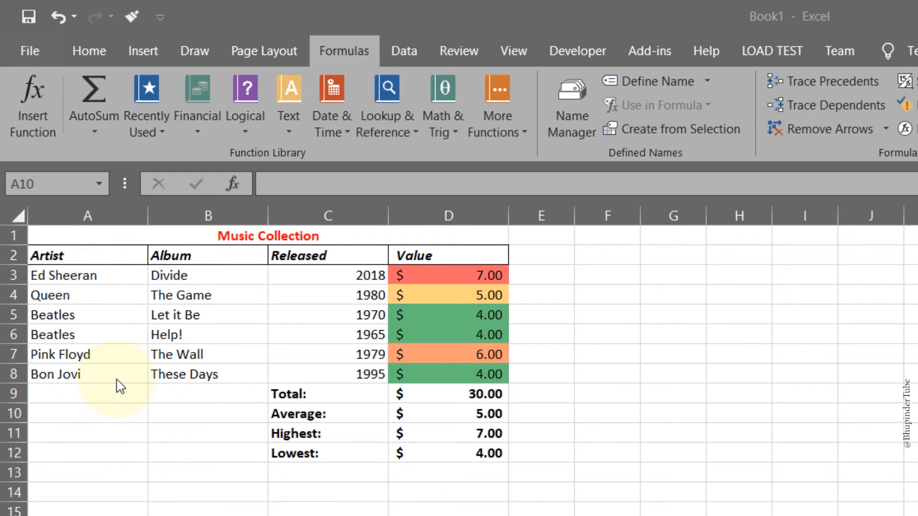
left_click(84, 278)
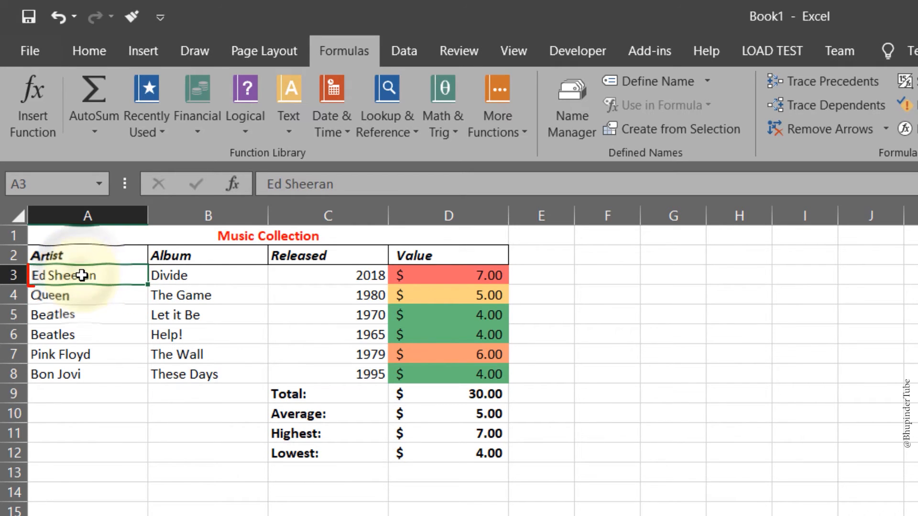
left_click(92, 51)
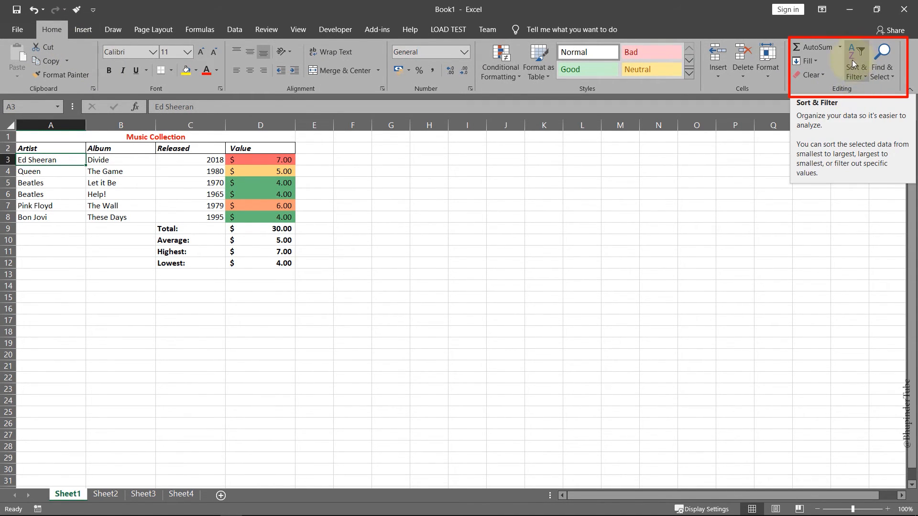
left_click(235, 30)
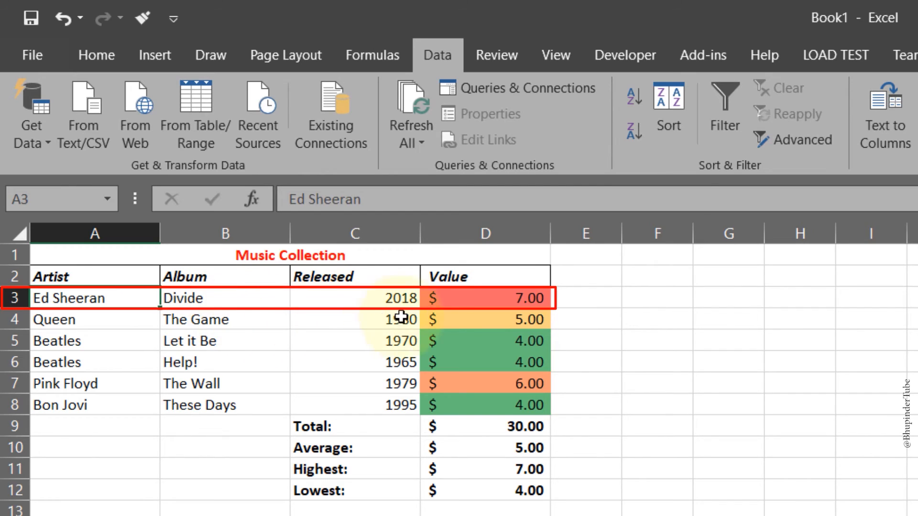
left_click(635, 99)
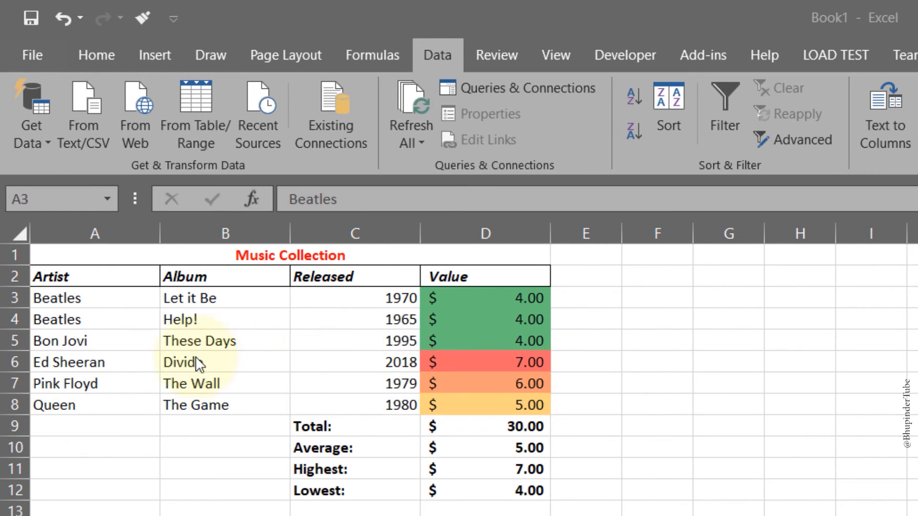
left_click(65, 300)
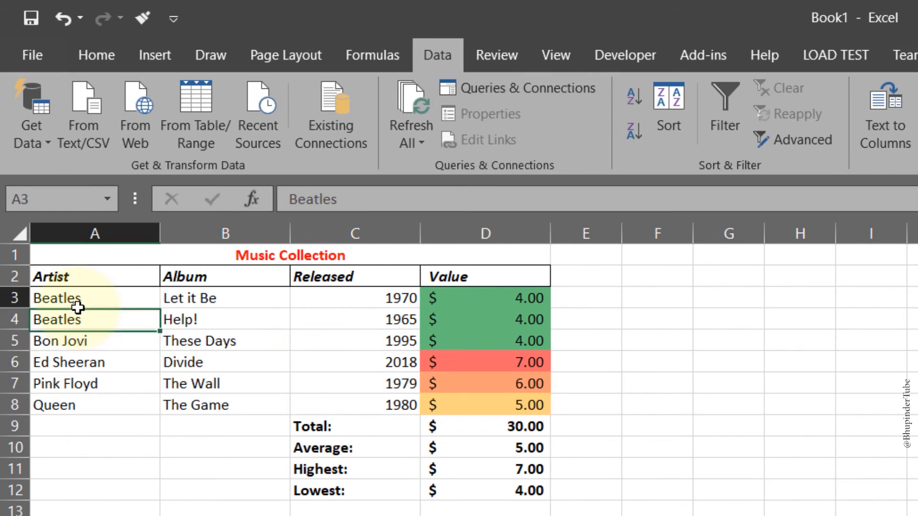
left_click(62, 363)
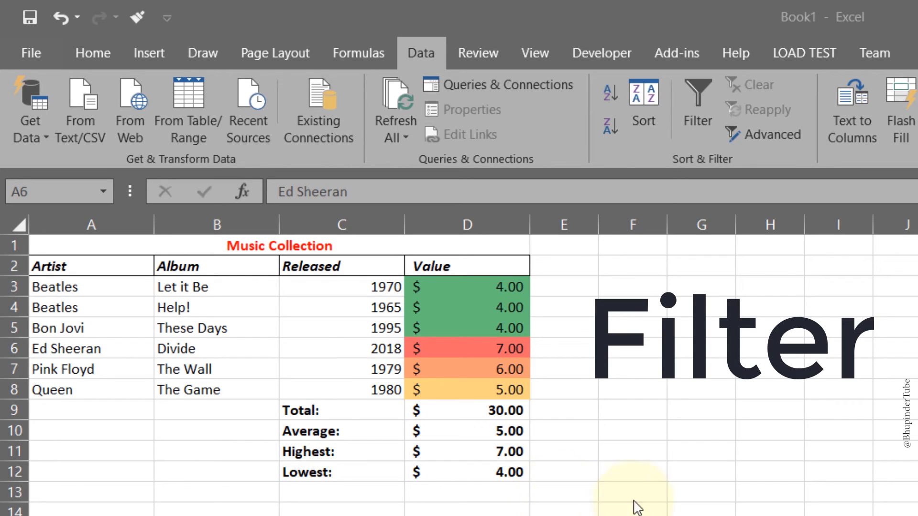
Step: Add filter controls to the Artist, Album, Released and Value headers in A2:D2
left_click(62, 266)
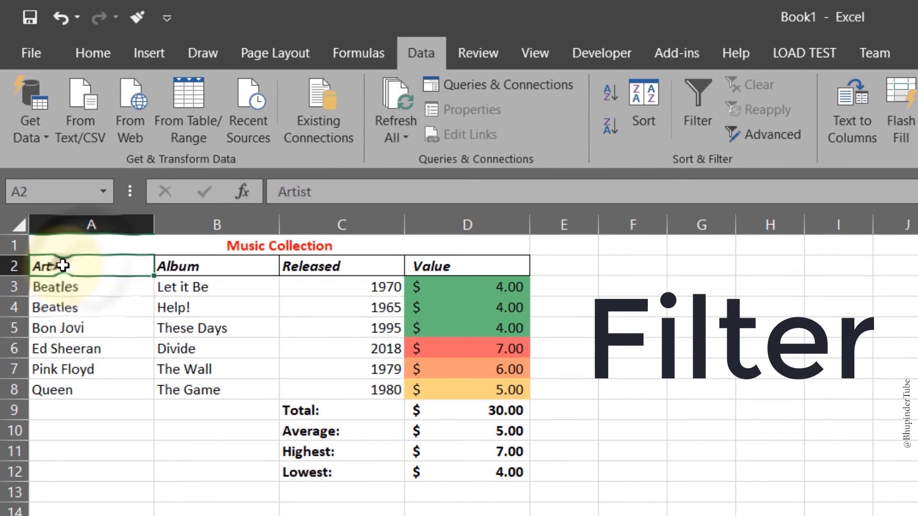
left_click_drag(63, 266, 448, 261)
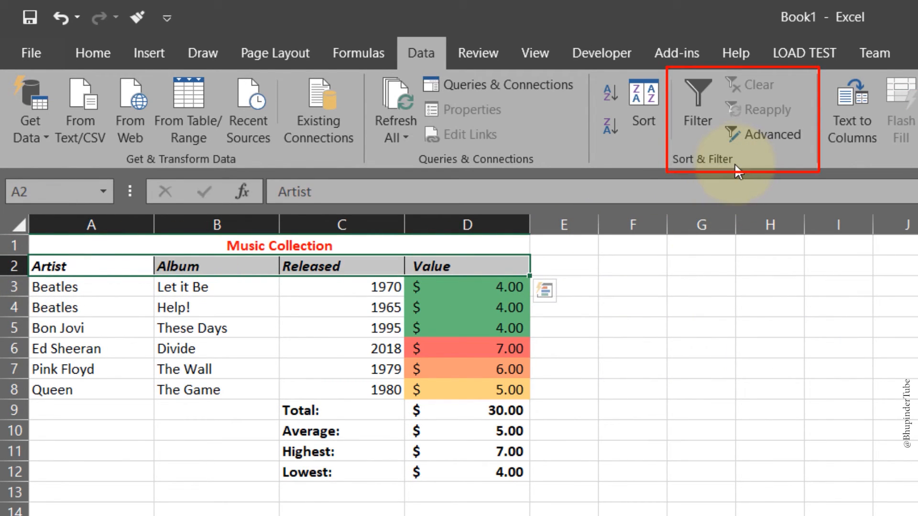
left_click(693, 91)
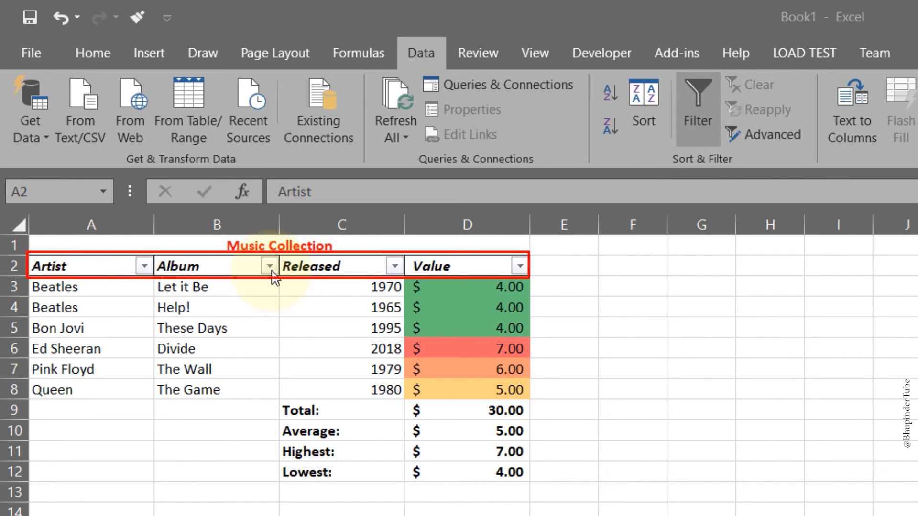
left_click(701, 306)
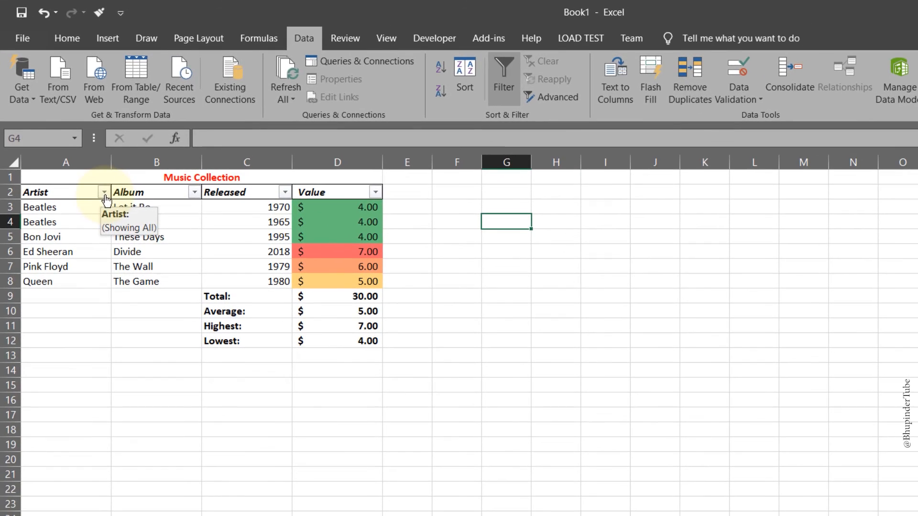
Step: Filter the Artist column to show only the Beatles entries
left_click(144, 266)
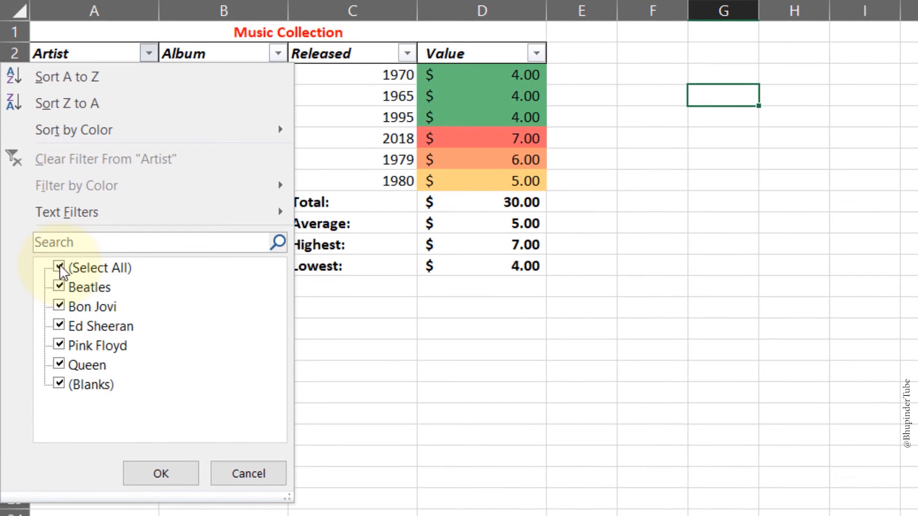
left_click(59, 266)
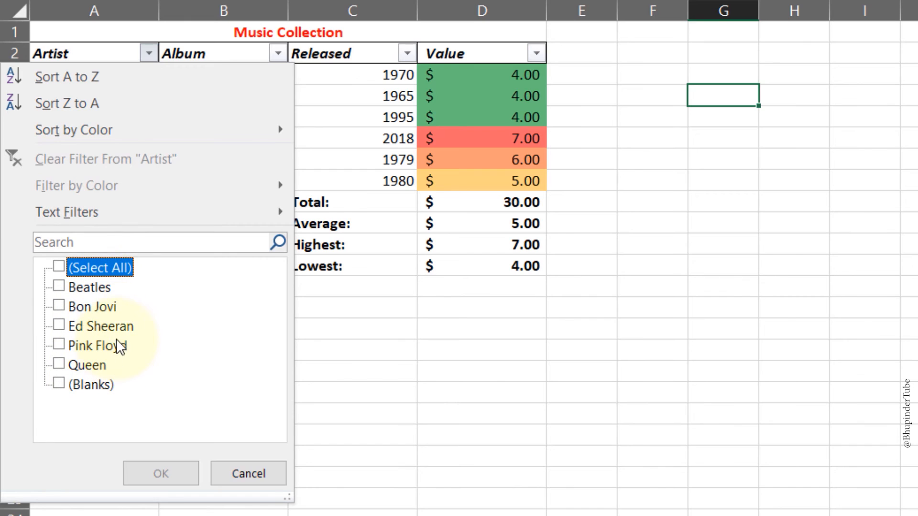
left_click(61, 288)
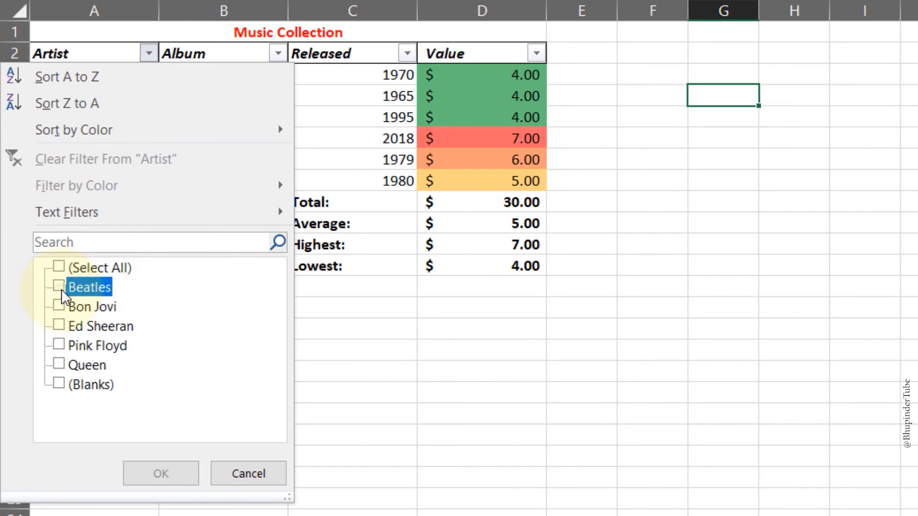
left_click(161, 475)
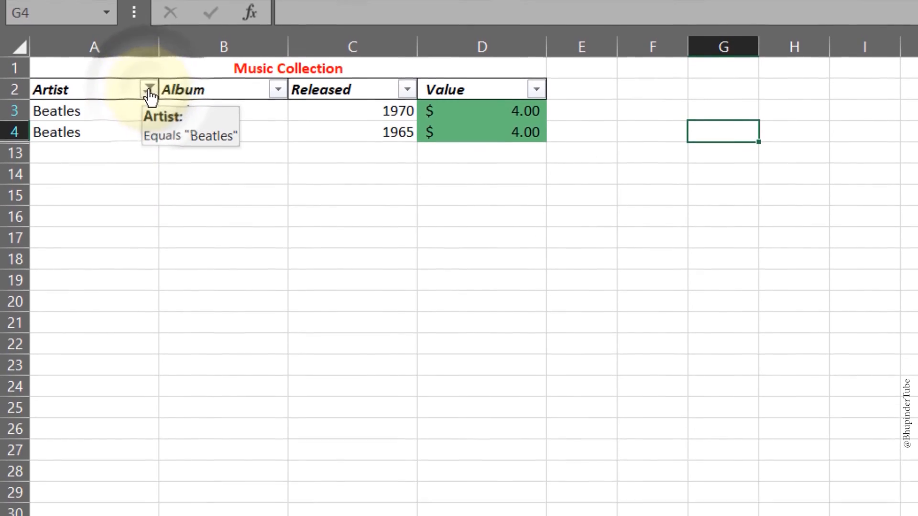
Step: Reset the Artist filter so that all artists are included again
left_click(149, 275)
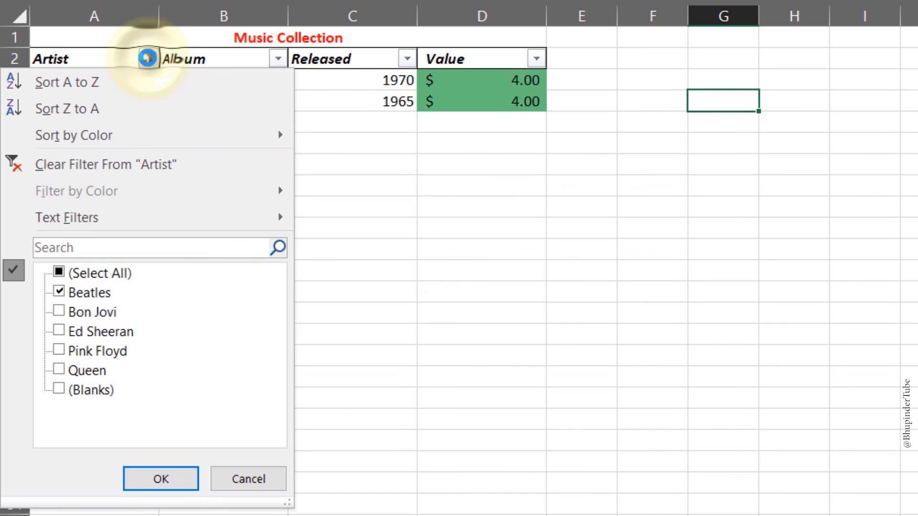
left_click(59, 273)
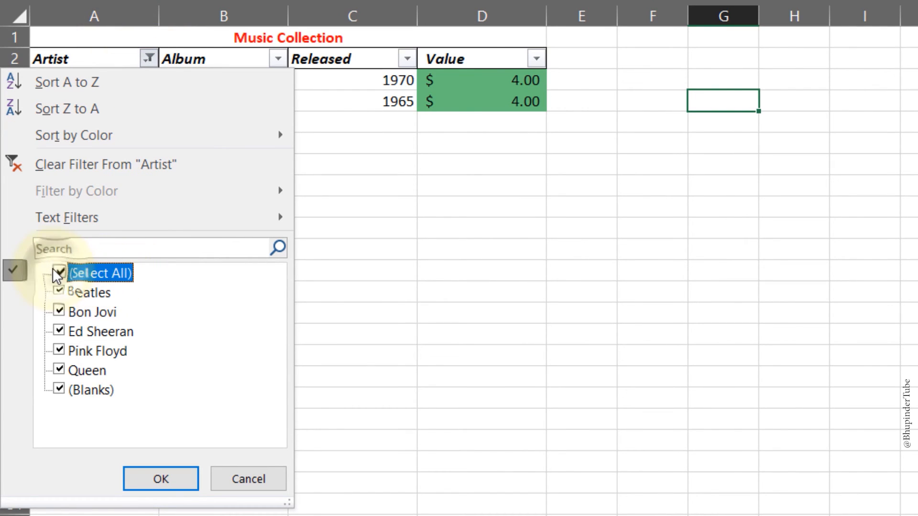
left_click(162, 479)
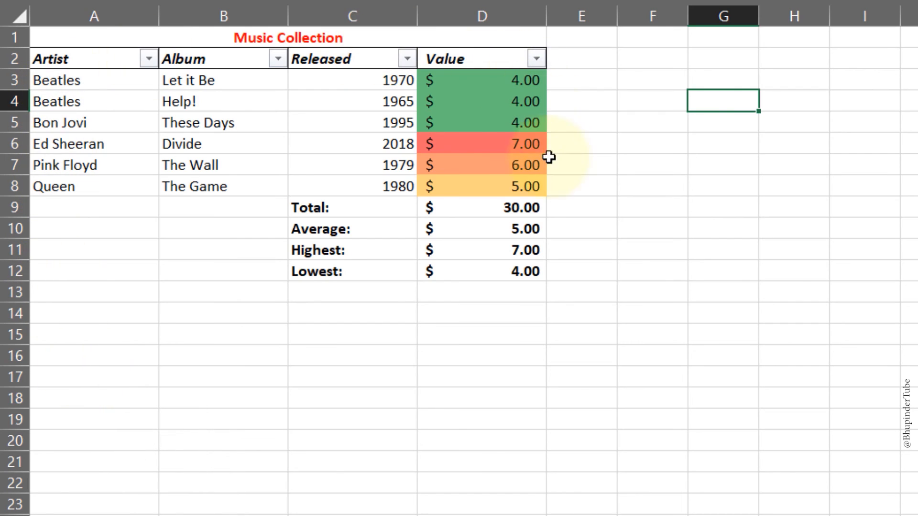
Step: Insert a few dozen blank rows above the Total row, moving the summary block well below the album list
left_click(15, 207)
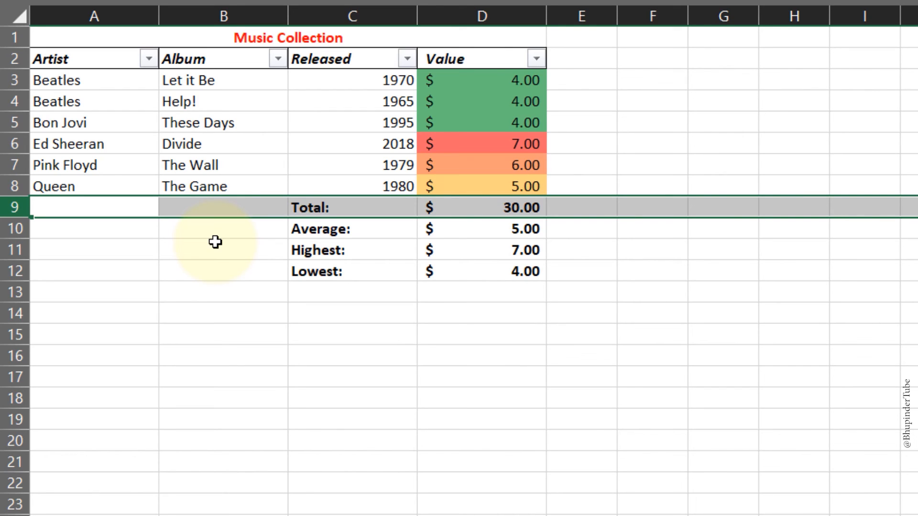
key("ctrl+shift+plus")
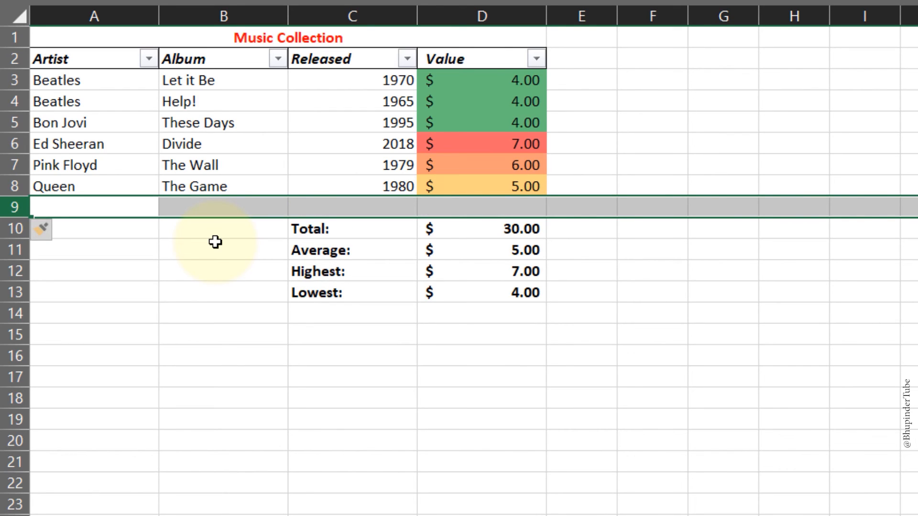
key("ctrl+shift+plus")
key("ctrl+shift+plus")
key("ctrl+shift+plus")
key("ctrl+shift+plus")
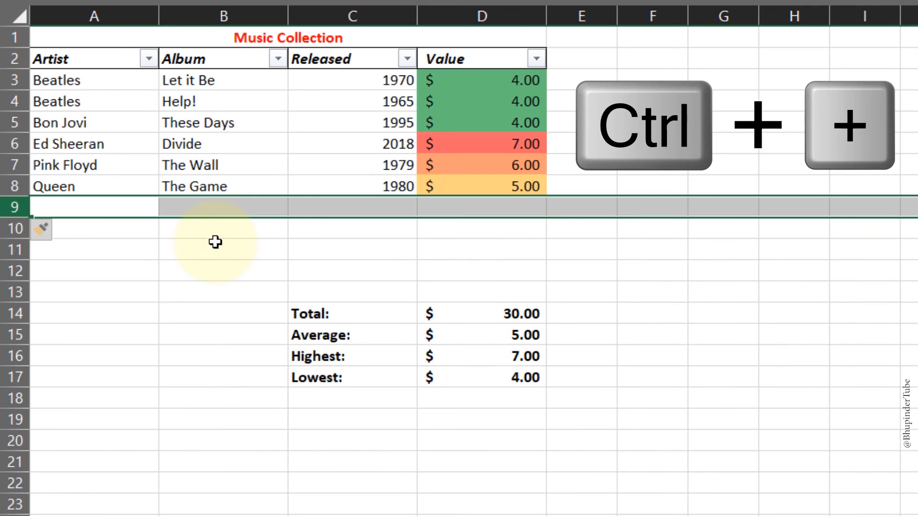
key("ctrl+shift+plus")
key("ctrl+shift+plus")
key("ctrl+shift+plus")
key("ctrl+shift+plus")
key("ctrl+shift+plus")
key("ctrl+shift+plus")
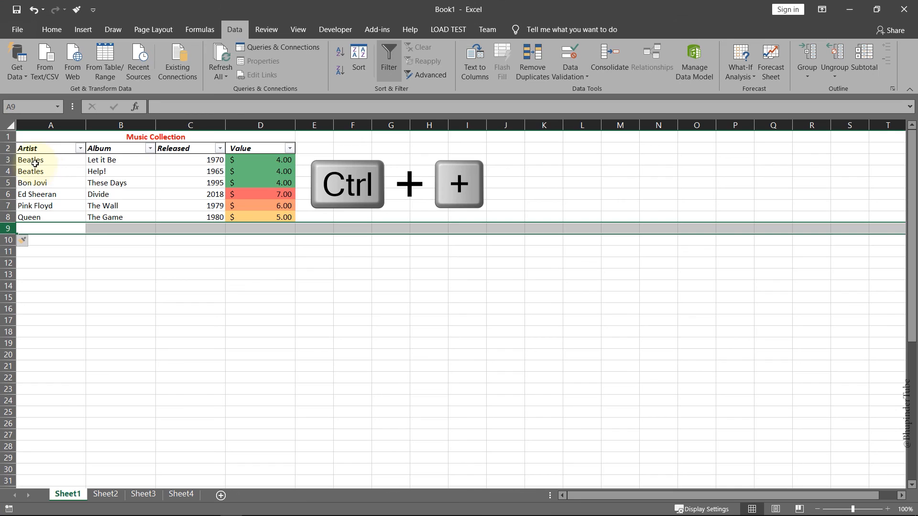
Step: Autofill the album entries in A3:D8 down through row 46
left_click_drag(58, 98, 493, 204)
left_click_drag(291, 225, 275, 441)
scroll(266, 403, "up", 5)
scroll(266, 403, "up", 2)
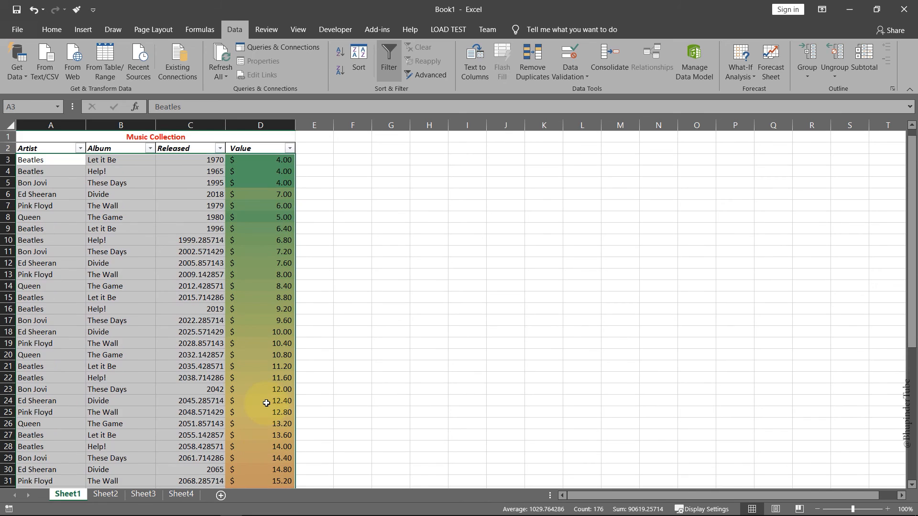
Step: Look through the extended album list down to its lower rows and back up, checking whether the headers stay in view
left_click(277, 263)
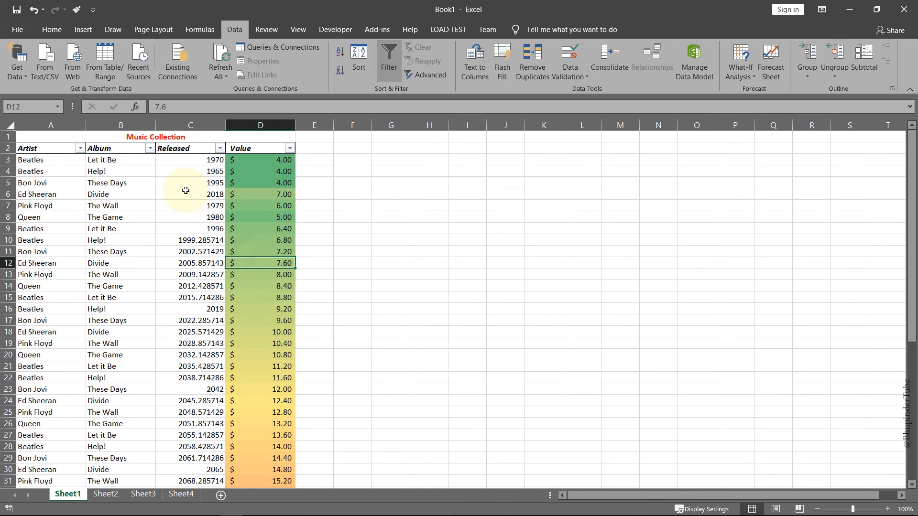
scroll(186, 190, "down", 1)
scroll(186, 190, "down", 4)
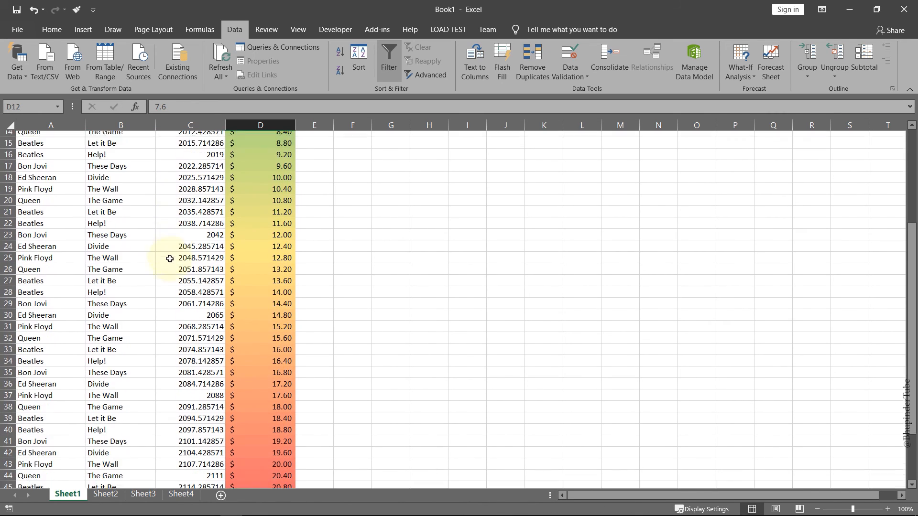
left_click(112, 253)
left_click(39, 259)
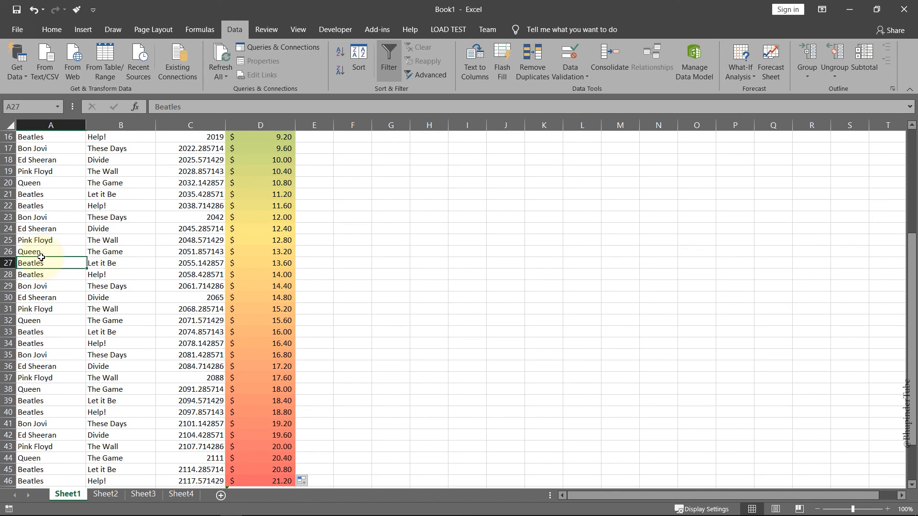
left_click(51, 320)
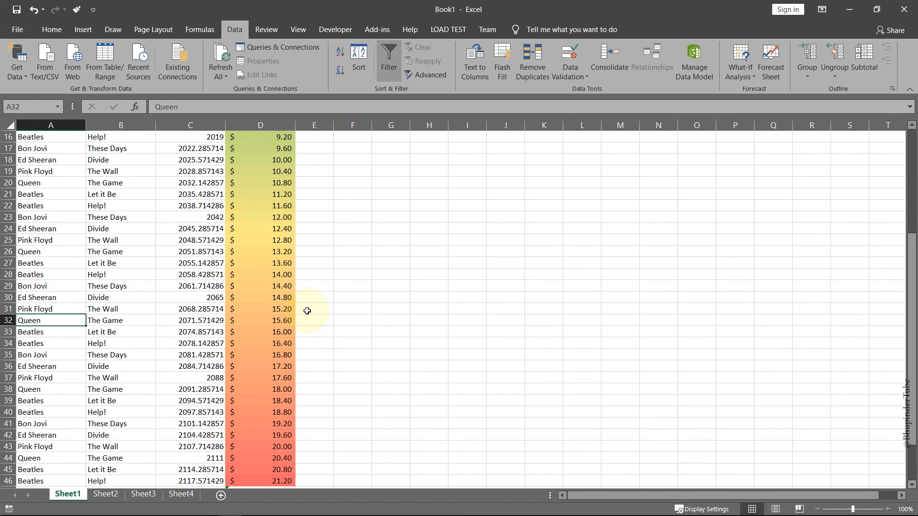
scroll(305, 308, "down", 2)
scroll(306, 287, "up", 7)
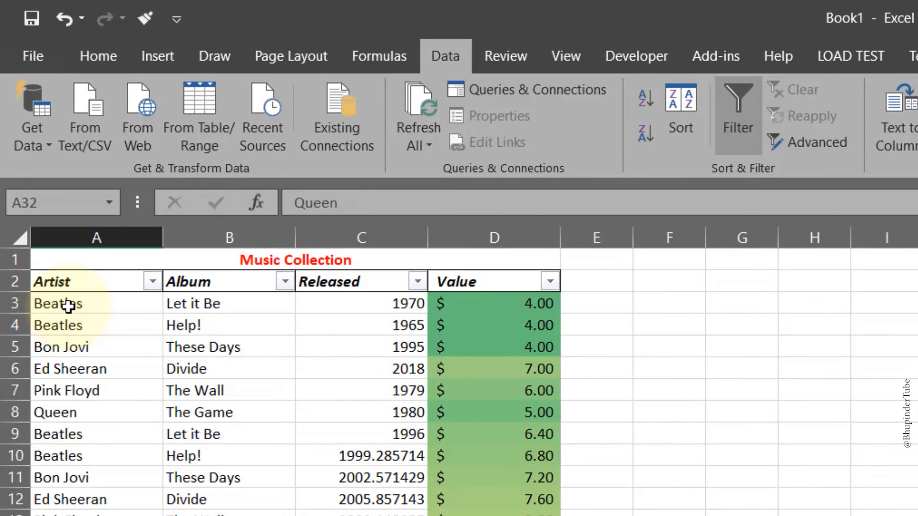
Step: Freeze the title and header rows above cell A3 and look down the list to check the headers against row 26
left_click(69, 306)
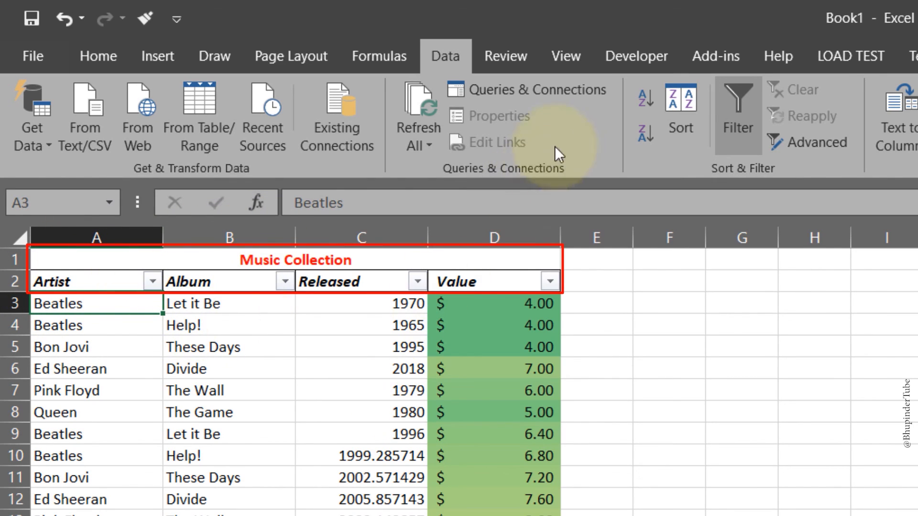
left_click(566, 61)
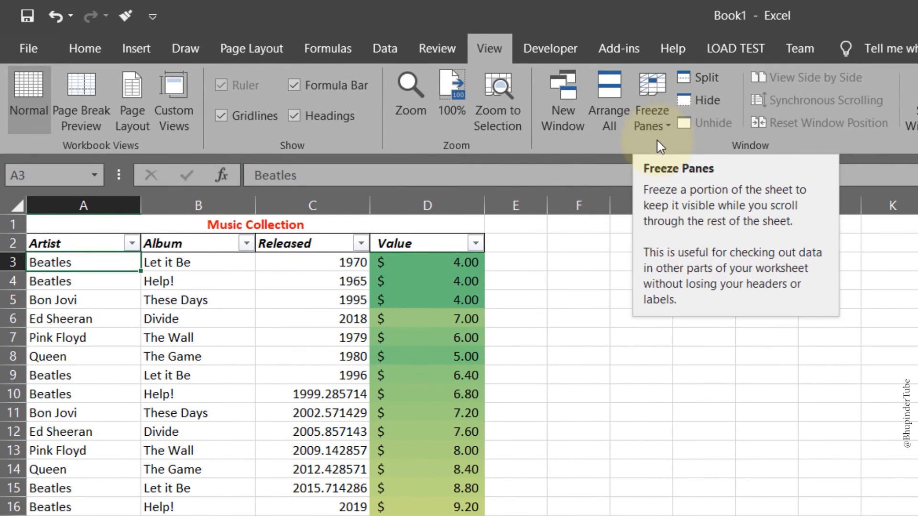
left_click(657, 123)
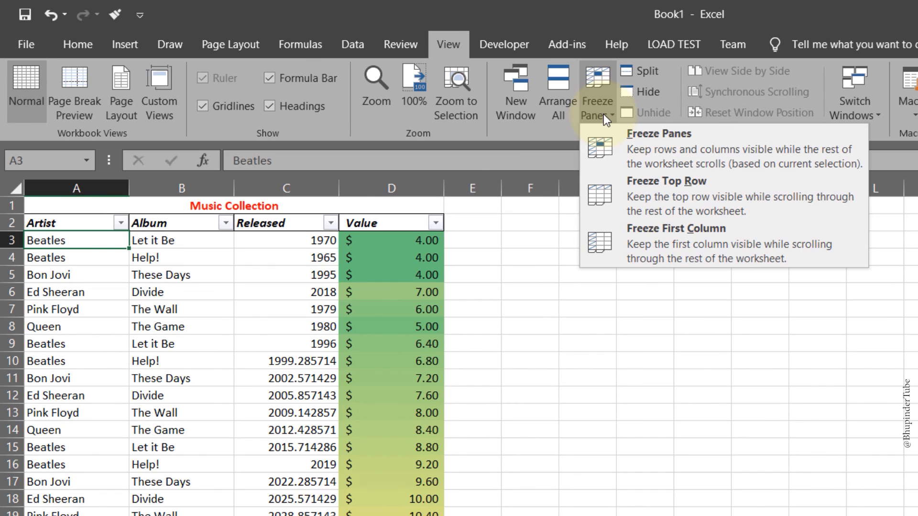
left_click(668, 148)
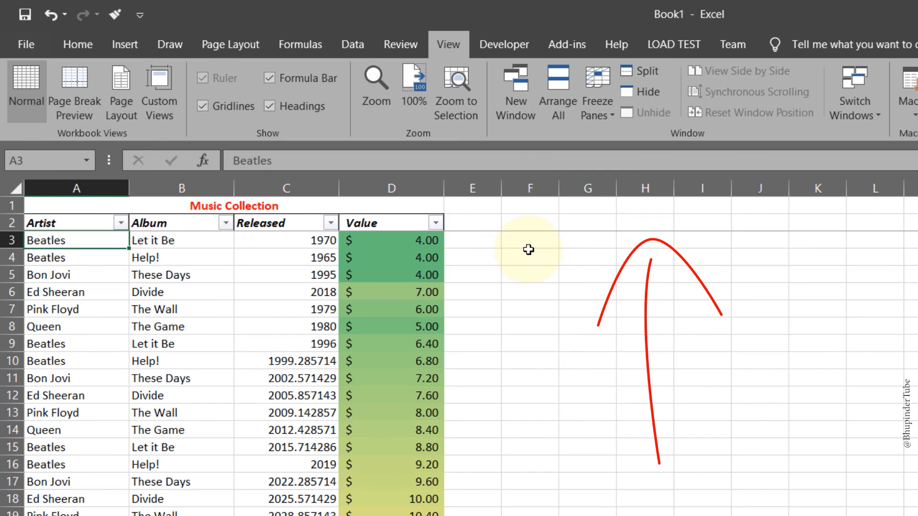
scroll(528, 271, "down", 6)
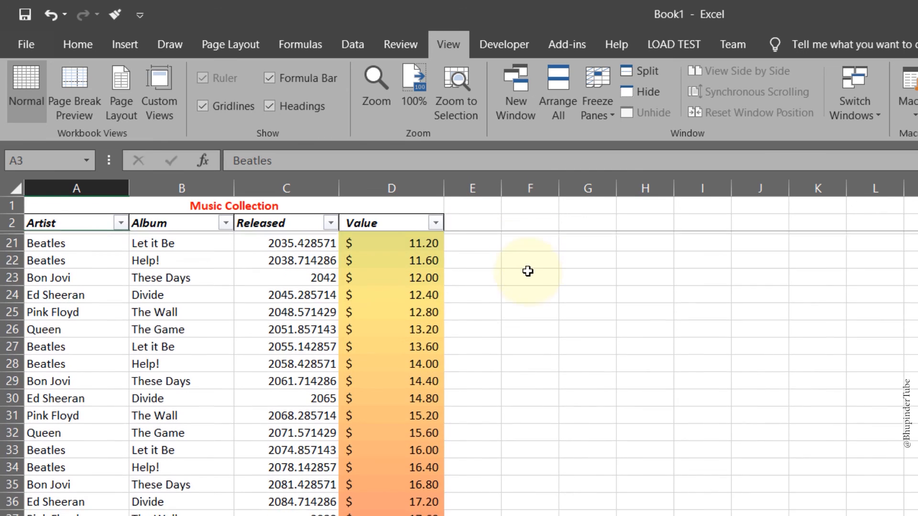
left_click(59, 325)
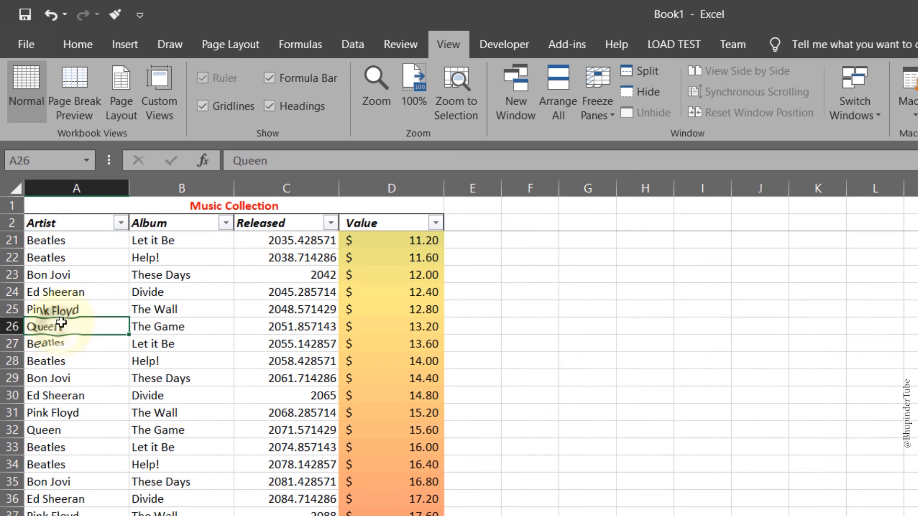
left_click(191, 326)
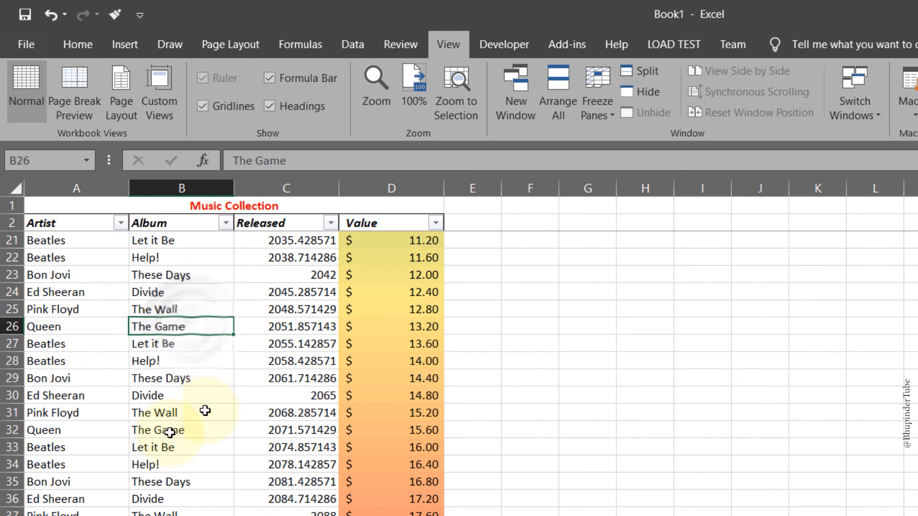